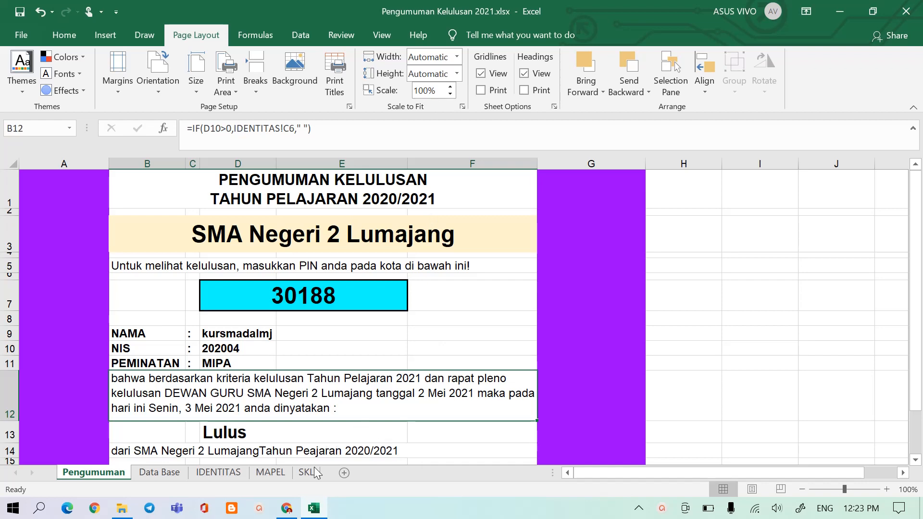
left_click(286, 509)
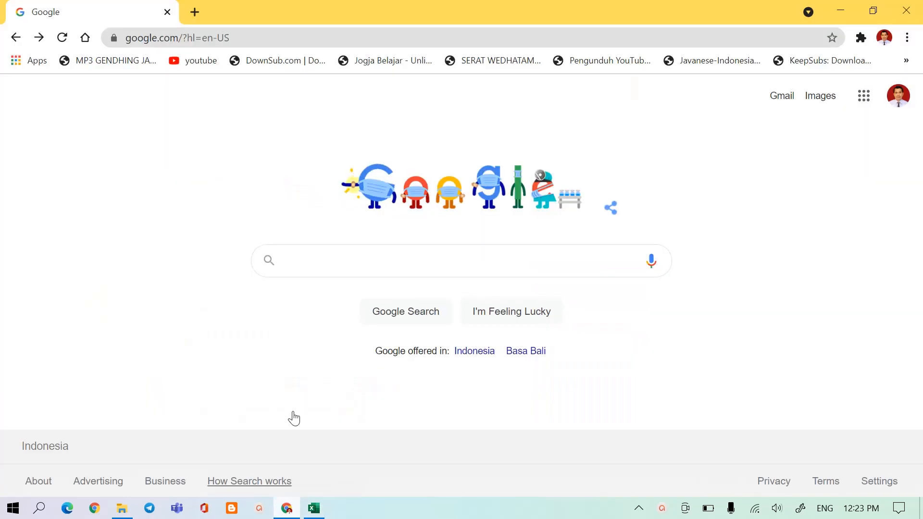
left_click(183, 39)
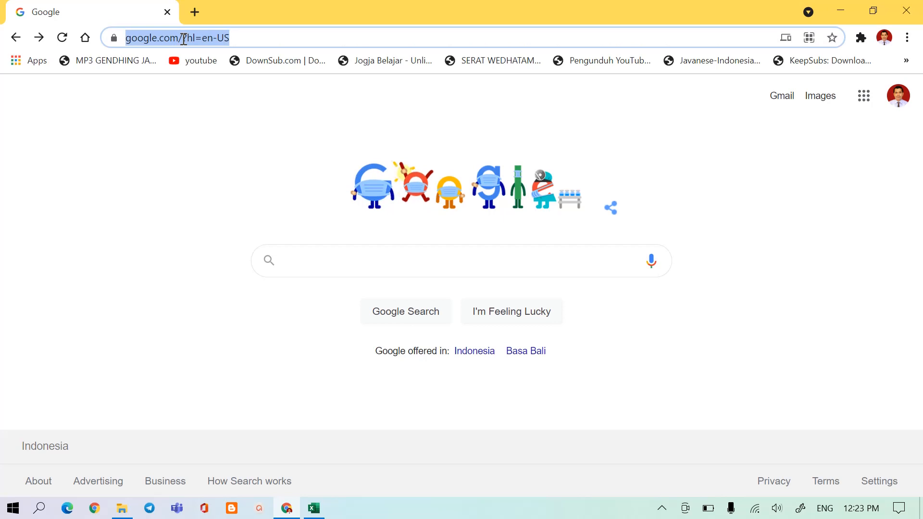
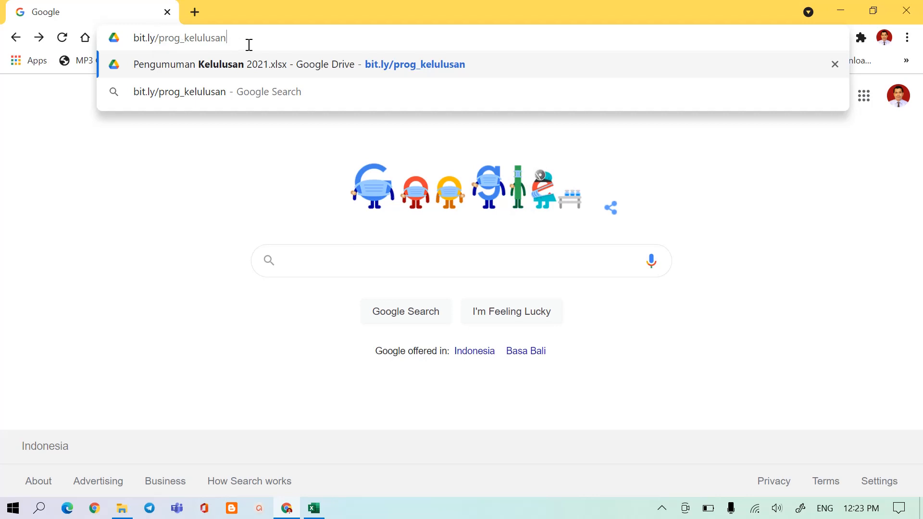
key("Return")
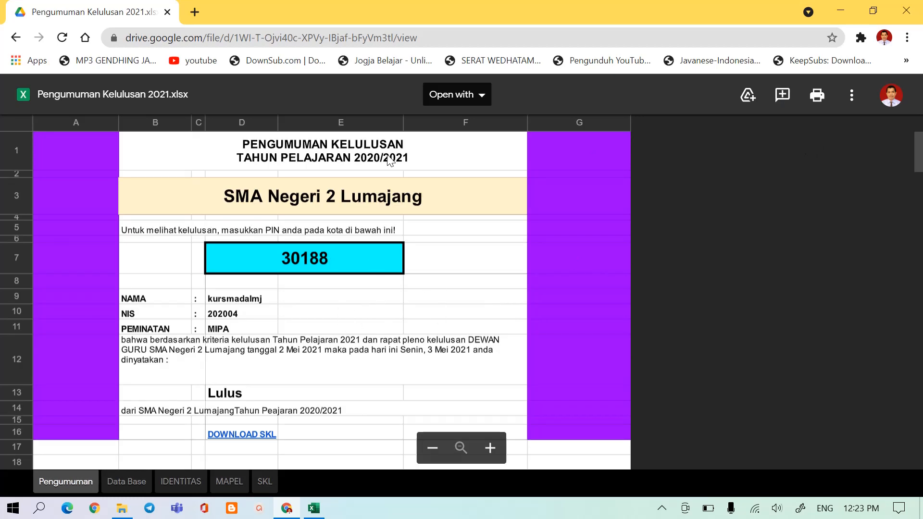
Download the shared workbook and select the new copy, Pengumuman Kelulusan 2021 (1).xlsx, in its download folder.
left_click(855, 97)
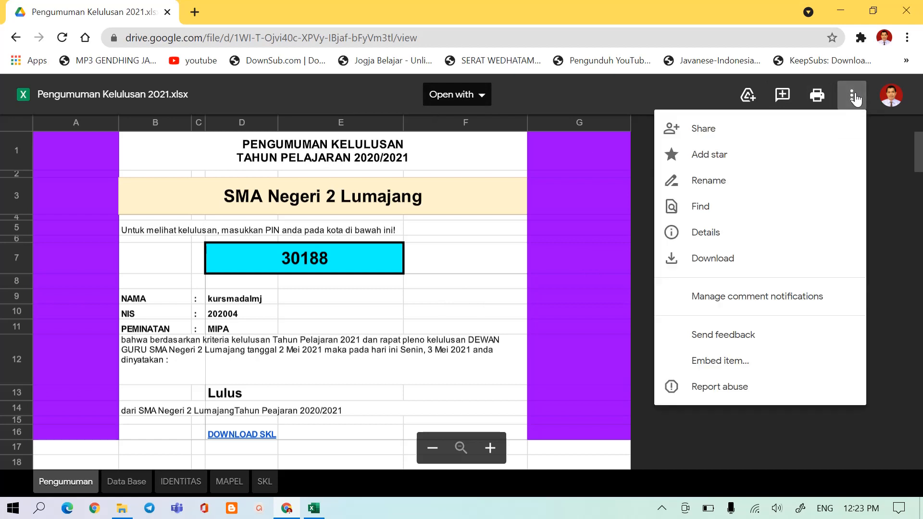
left_click(697, 262)
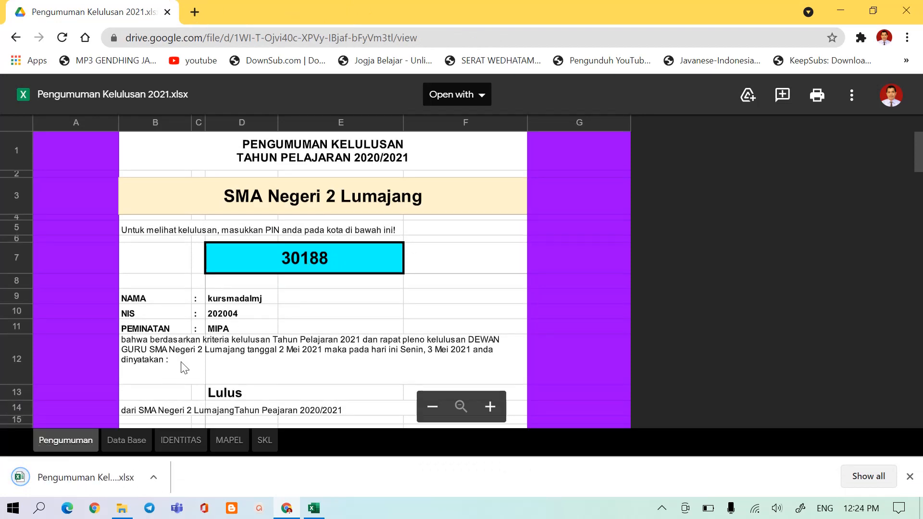
left_click(154, 478)
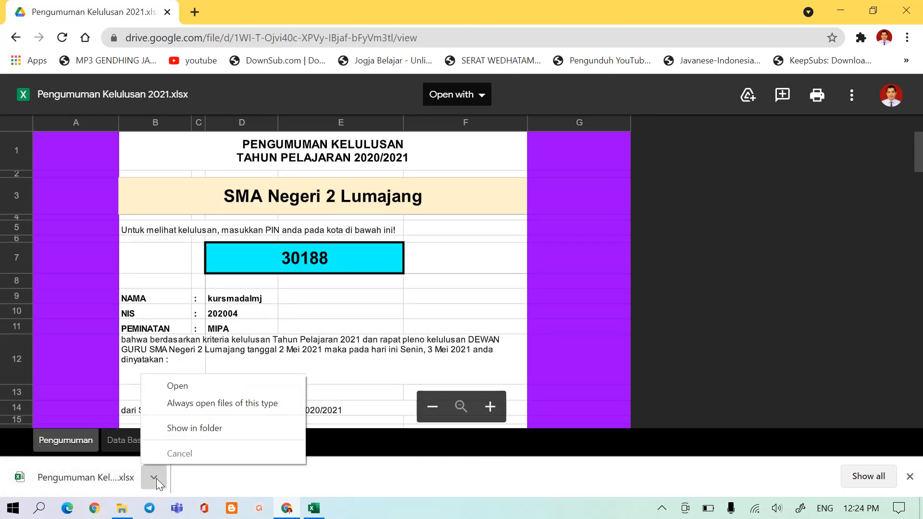
left_click(187, 428)
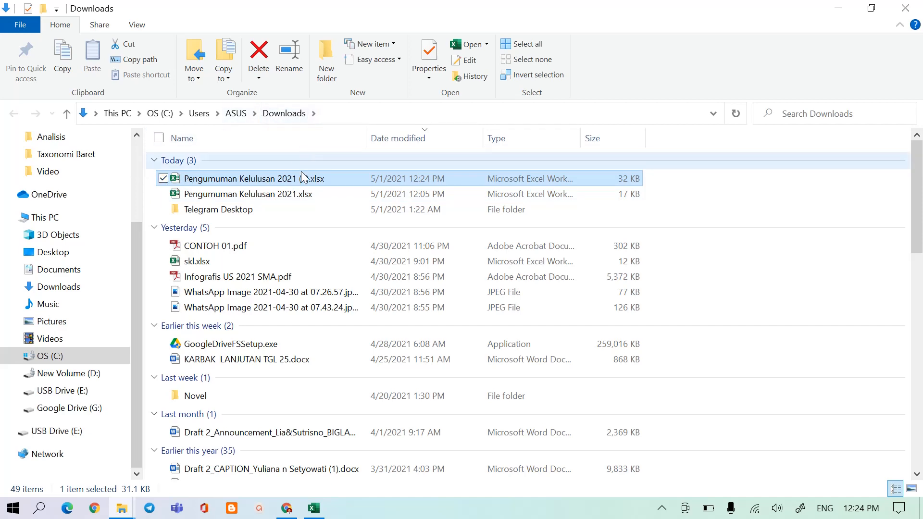
left_click(231, 198)
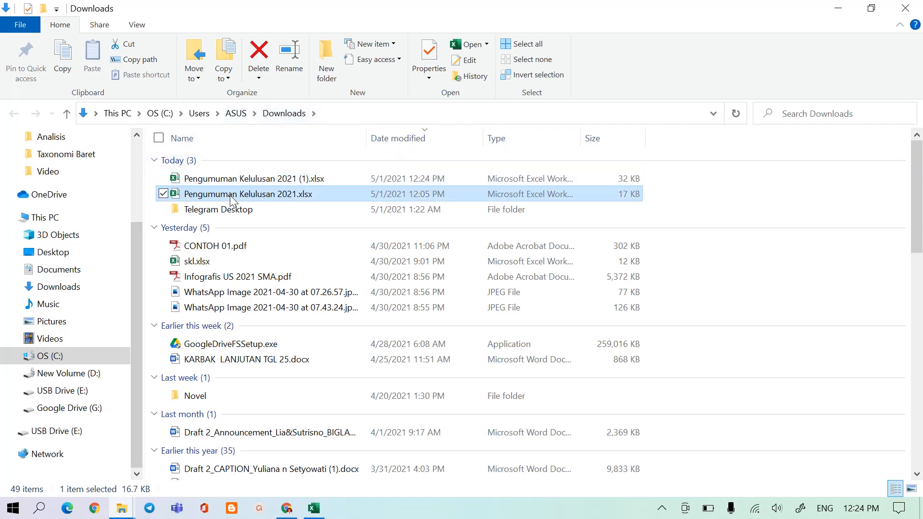
right_click(231, 198)
left_click(304, 177)
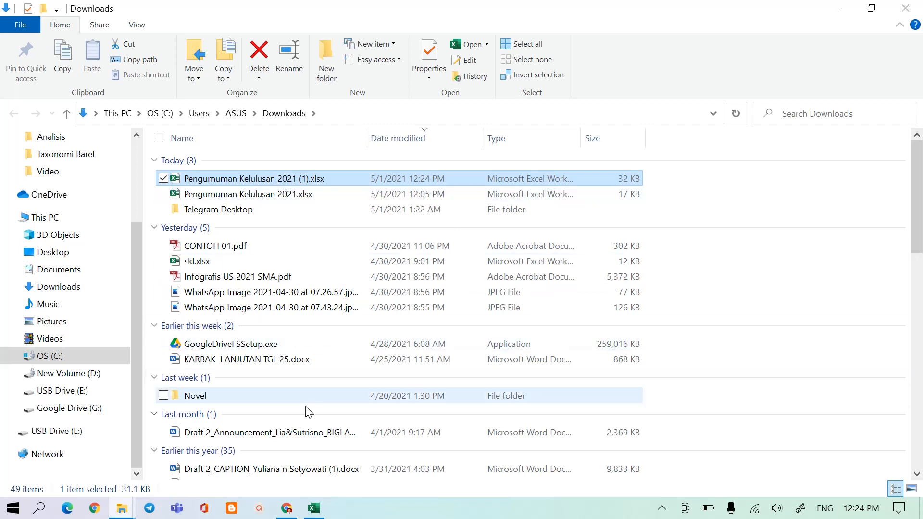
Return to Chrome, go to Google Drive and open the Pengumuman Kelulusan folder in My Drive.
left_click(287, 510)
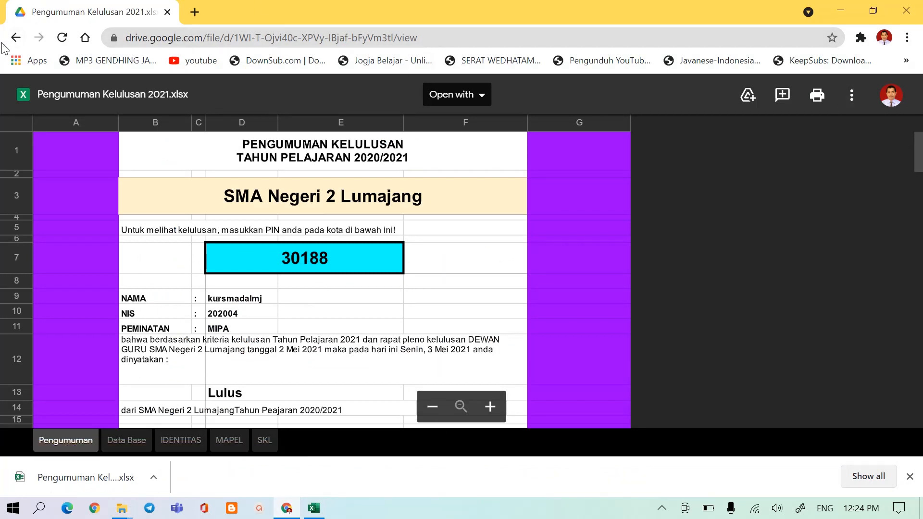
left_click(16, 38)
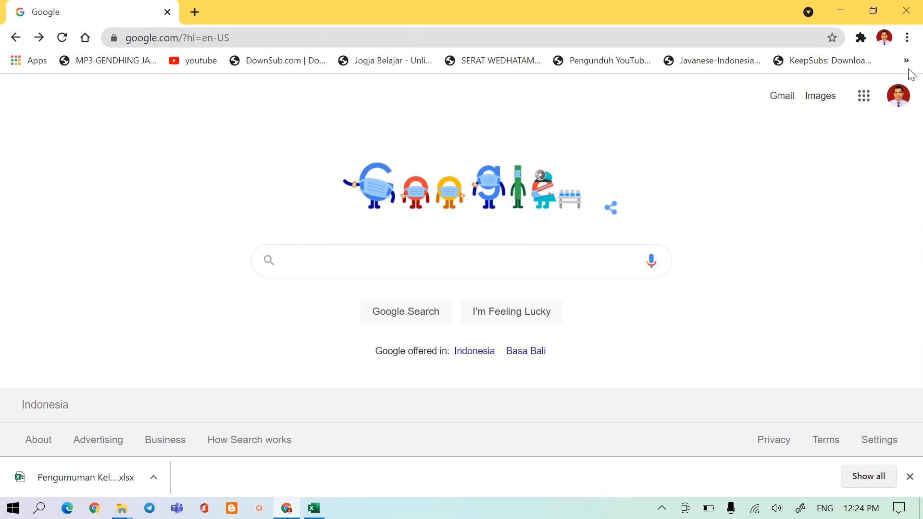
left_click(867, 102)
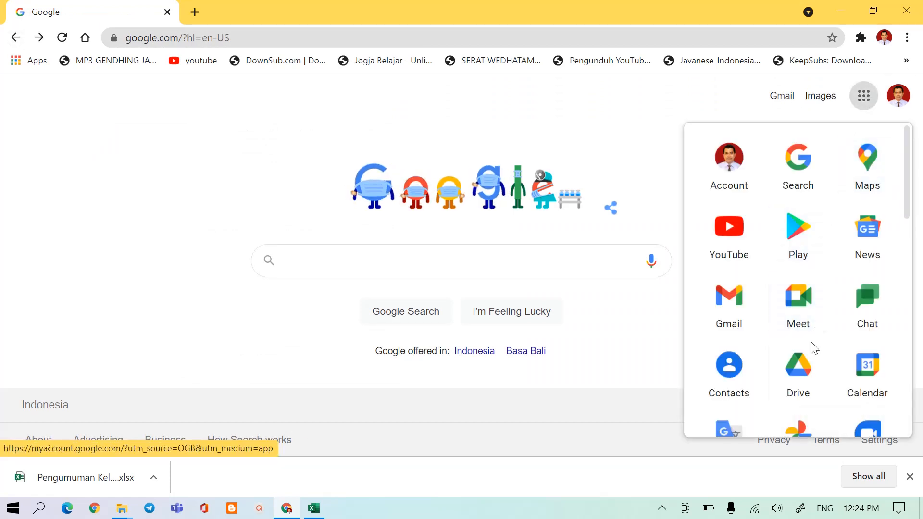
left_click(807, 384)
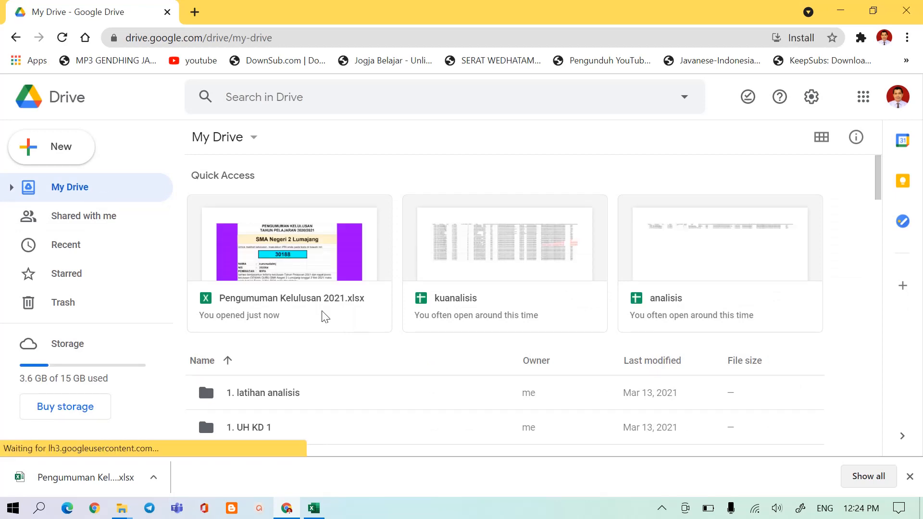
scroll(321, 317, "down", 3)
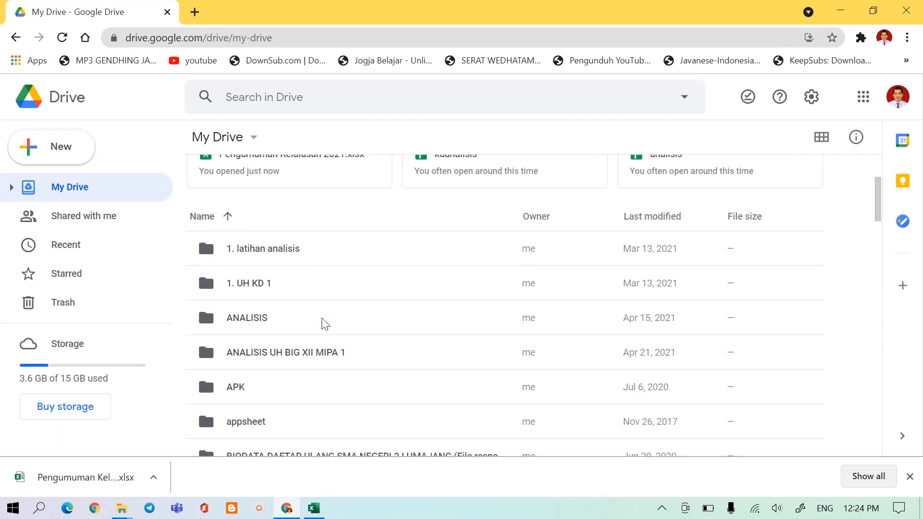
scroll(325, 323, "down", 8)
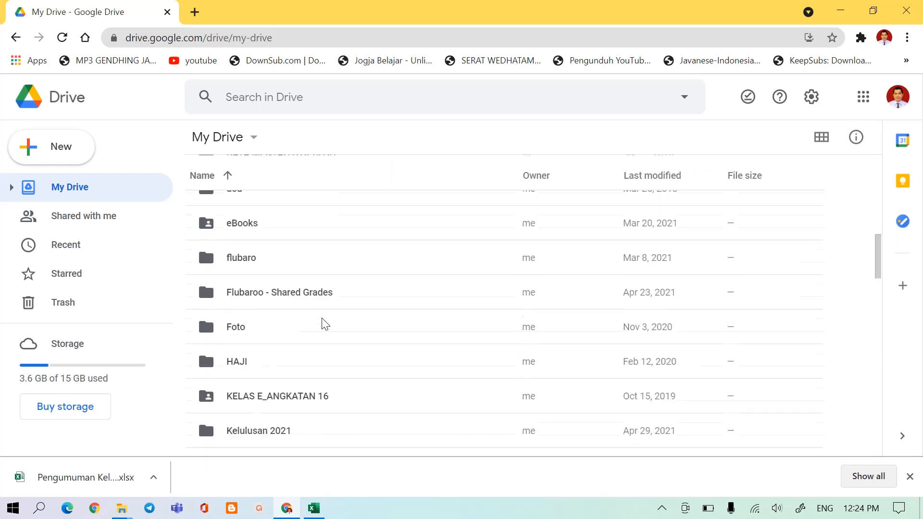
scroll(325, 323, "down", 5)
scroll(326, 323, "down", 3)
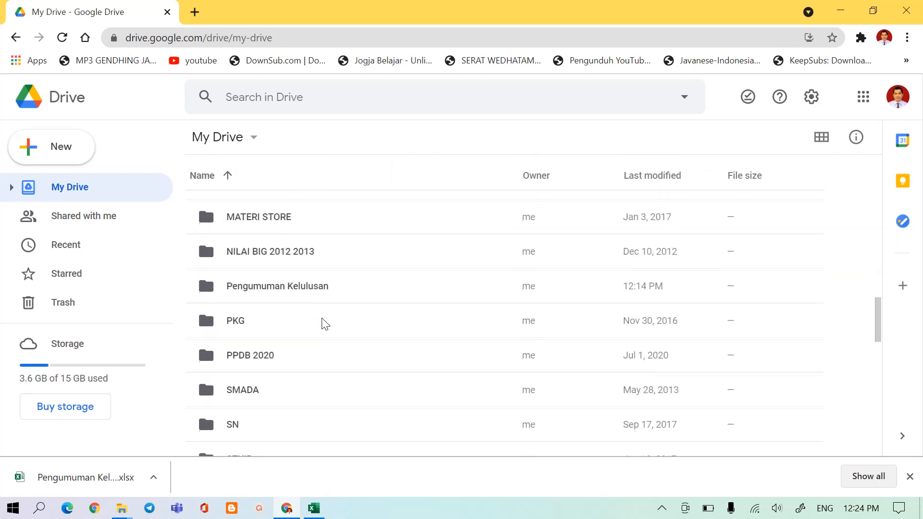
left_click(287, 292)
double_click(287, 292)
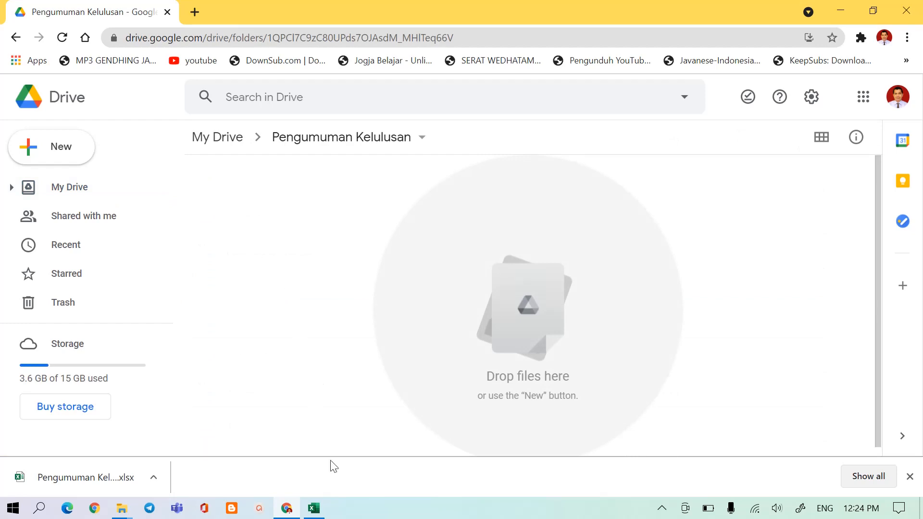
left_click(313, 508)
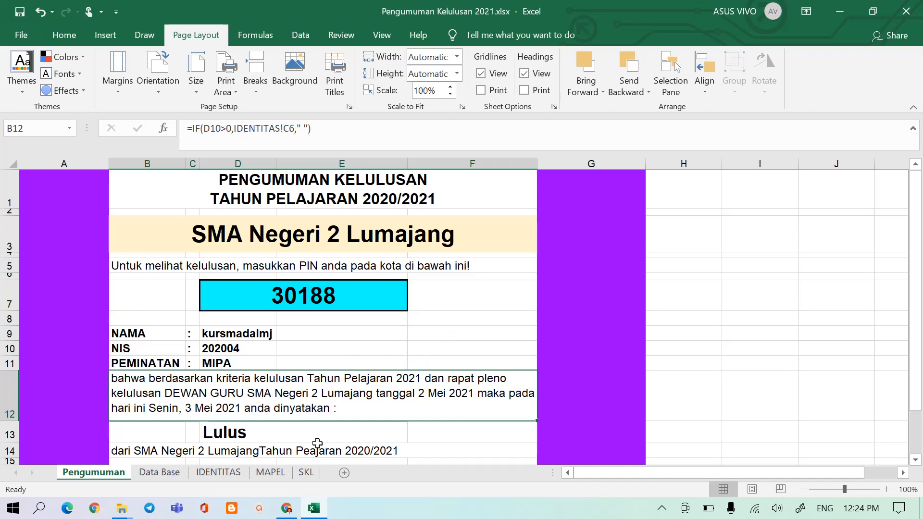
left_click(286, 508)
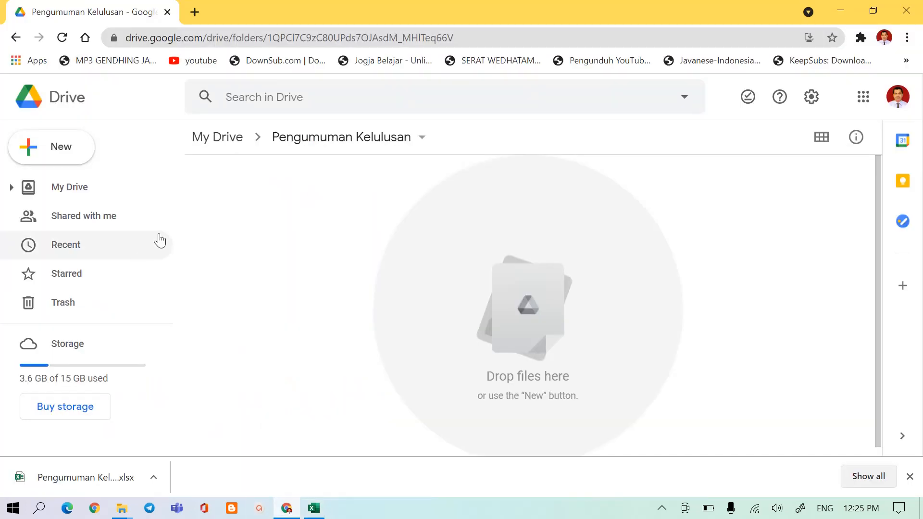
Upload Pengumuman Kelulusan 2021 (1).xlsx from Downloads into the Pengumuman Kelulusan folder.
left_click(26, 152)
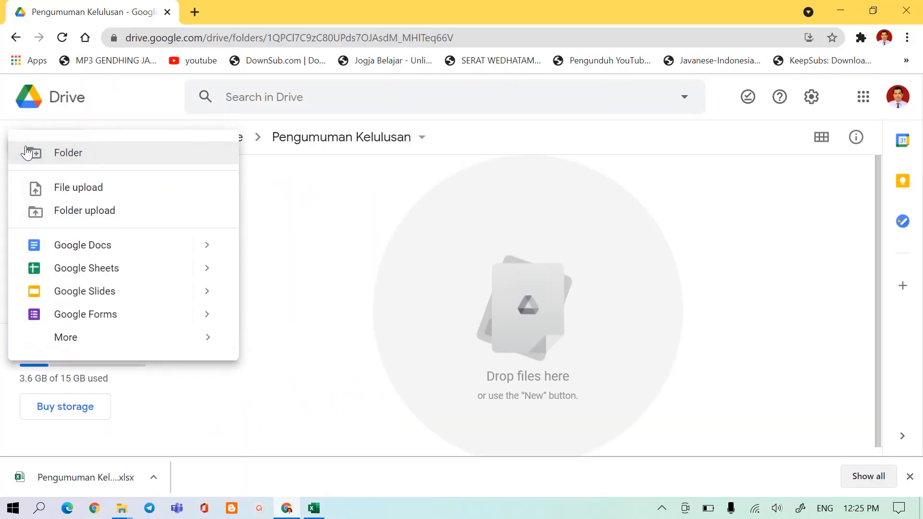
left_click(88, 188)
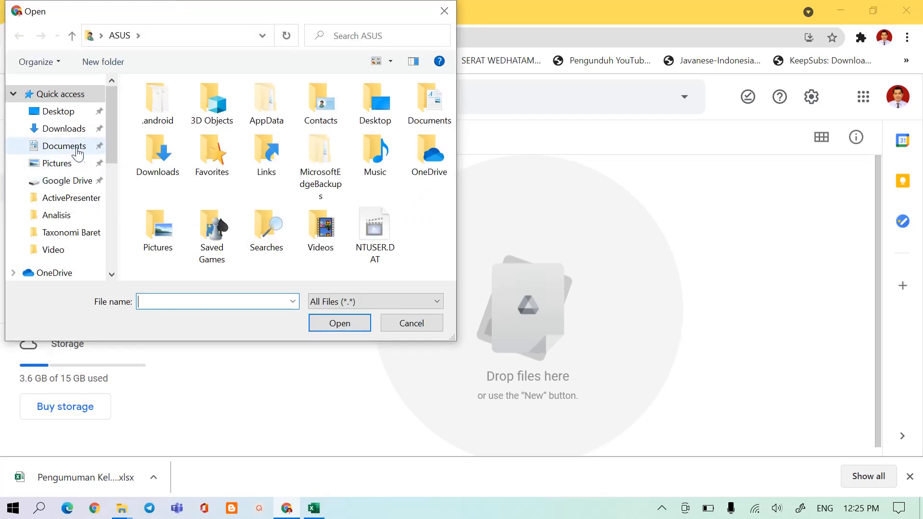
left_click(72, 135)
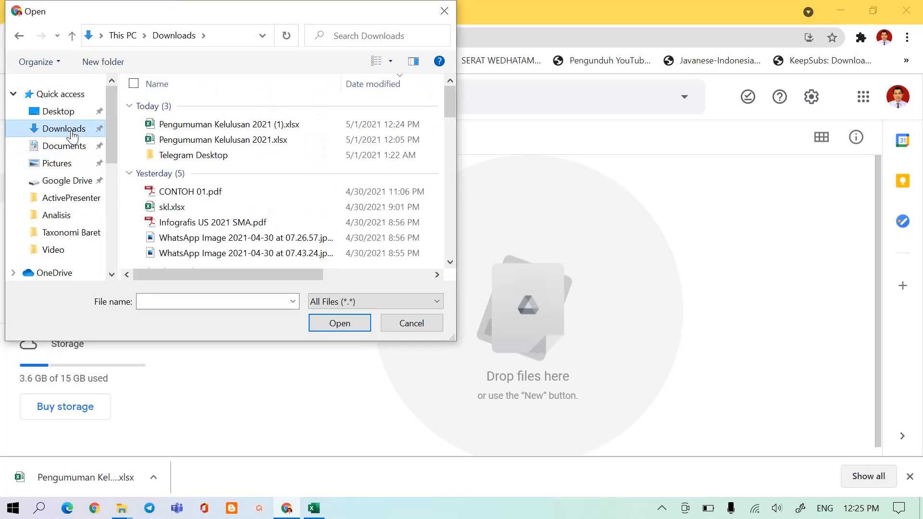
left_click(215, 127)
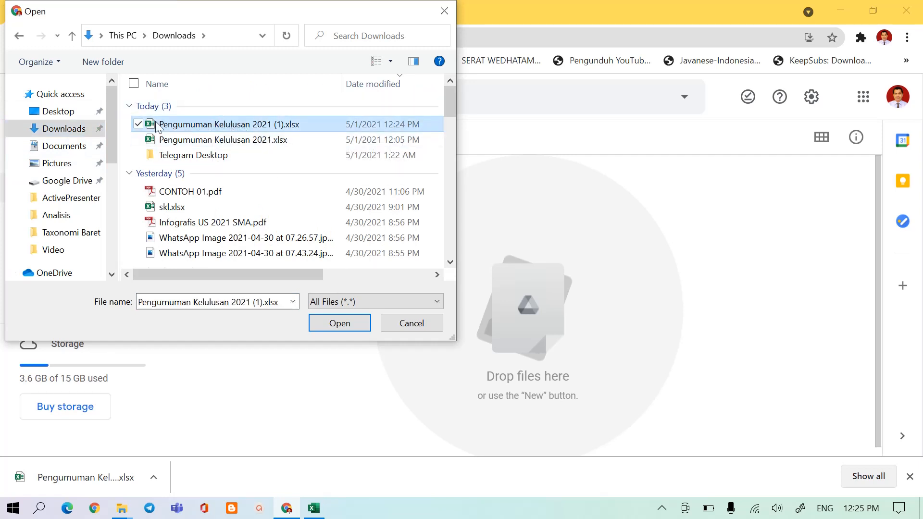
left_click(336, 325)
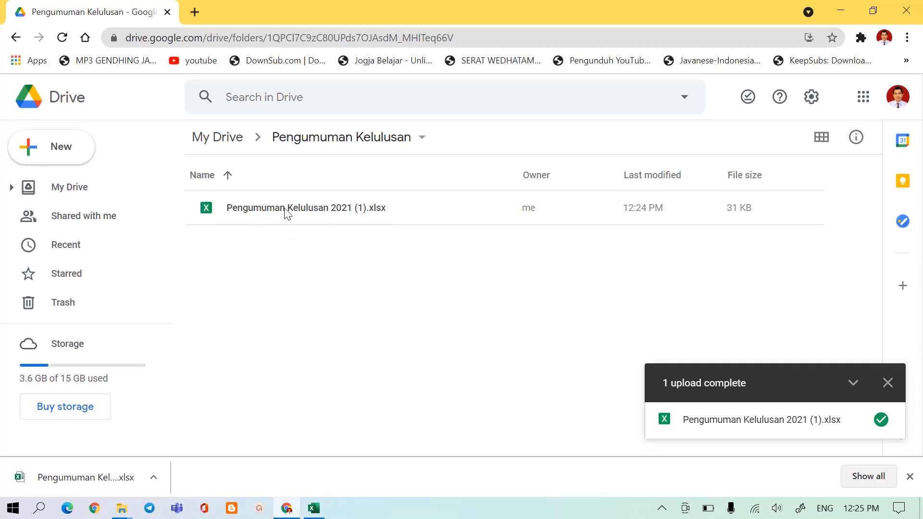
Open the uploaded Pengumuman Kelulusan 2021 (1).xlsx with Google Sheets.
right_click(253, 211)
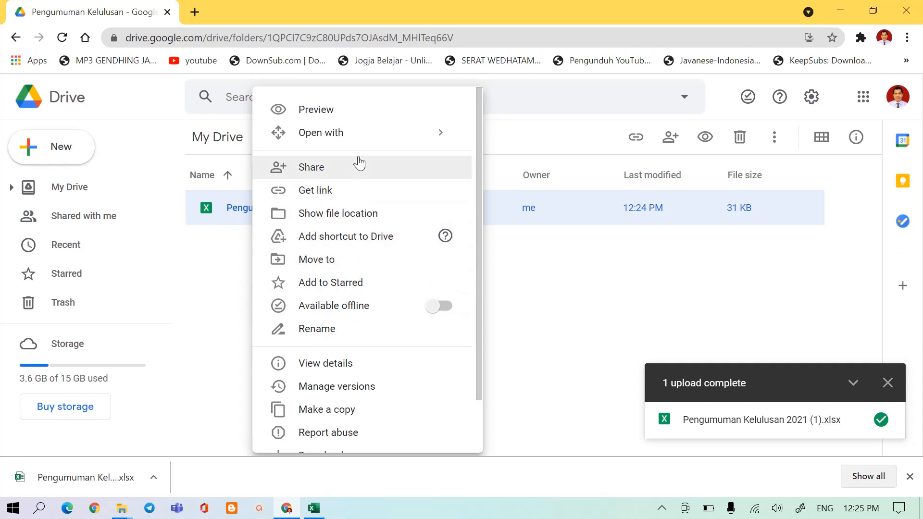
mouse_move(382, 138)
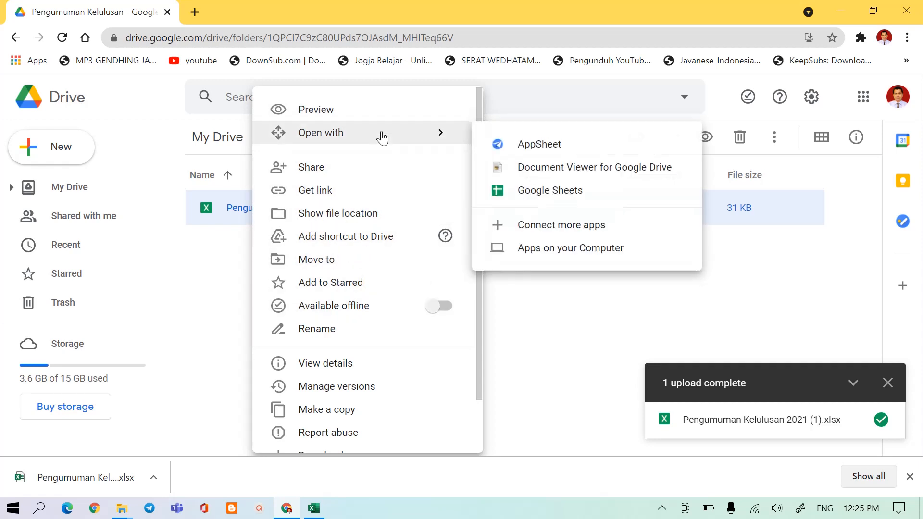
left_click(527, 195)
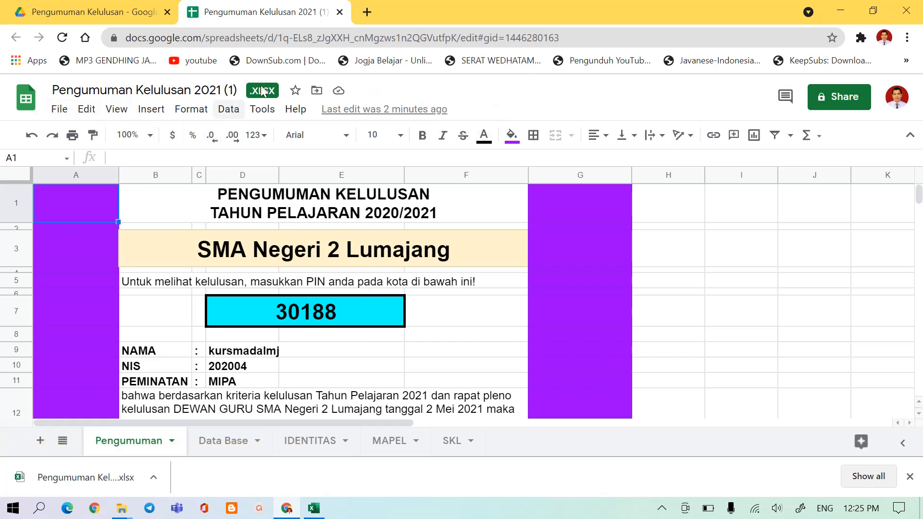
Save the workbook as a native Google Sheets file and close the original .xlsx version.
left_click(58, 110)
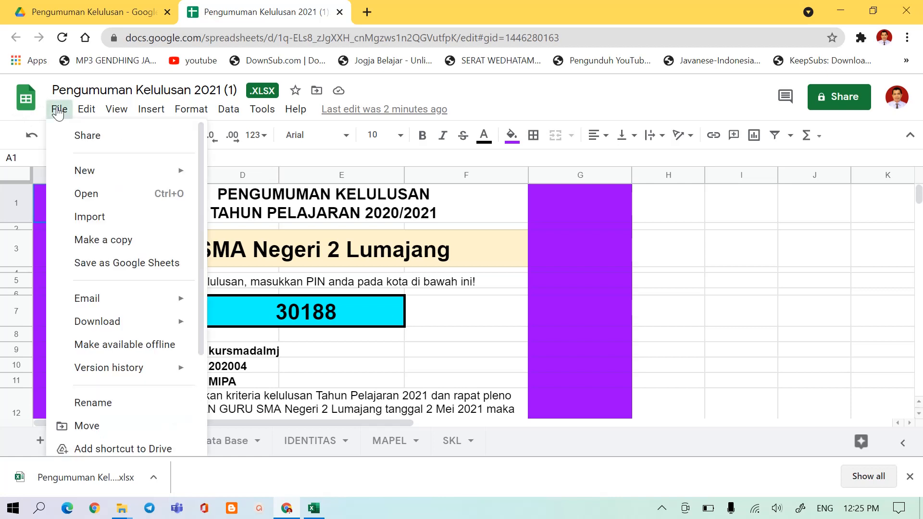
left_click(118, 270)
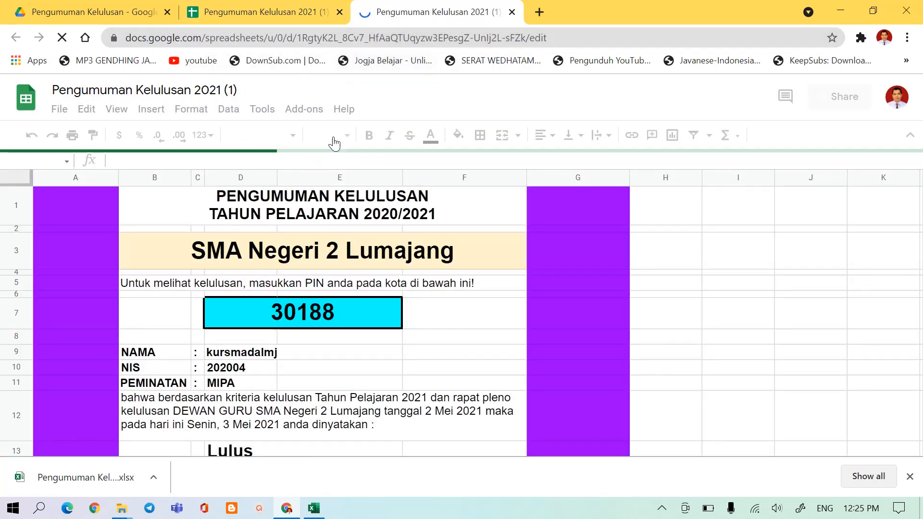
left_click(339, 13)
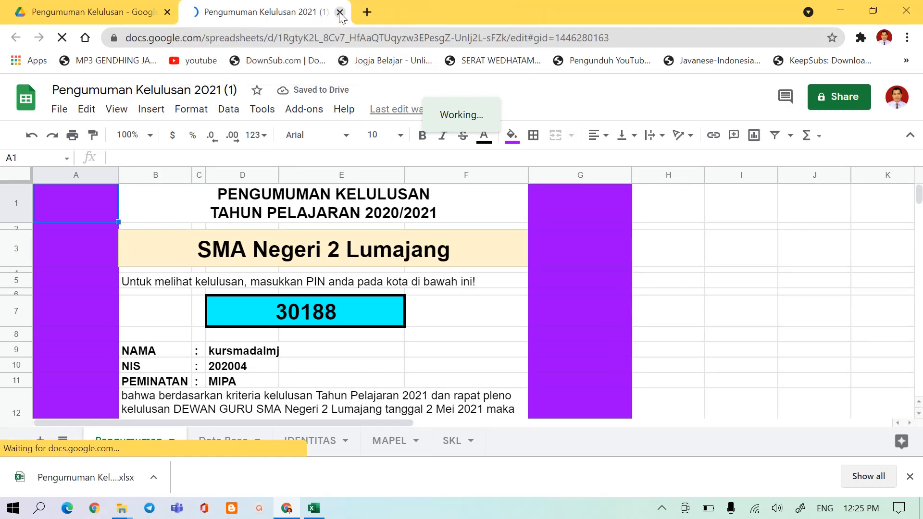
Rename the spreadsheet as Pengumuman Kelulusan SMA Ngeri Z 2021.
left_click(190, 91)
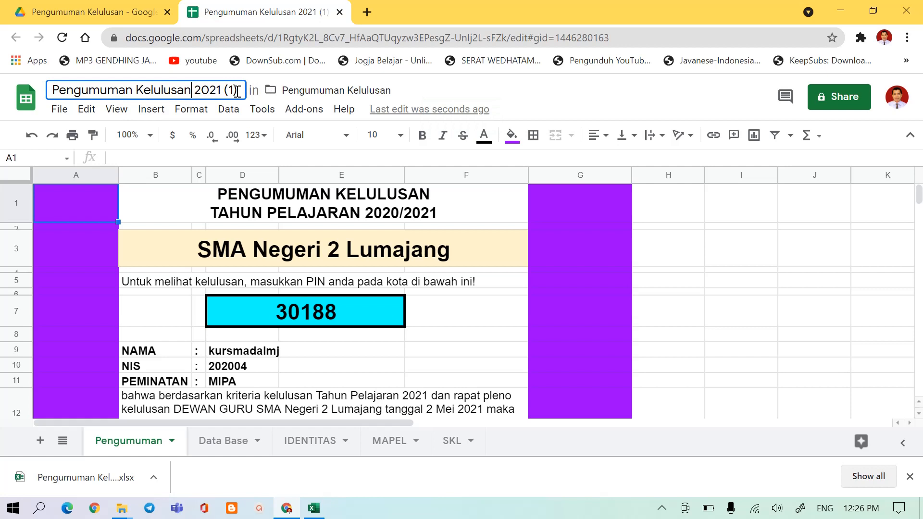
mouse_move(237, 90)
left_mouse_down()
mouse_move(208, 97)
mouse_move(230, 101)
left_mouse_up()
key("BackSpace")
key("BackSpace")
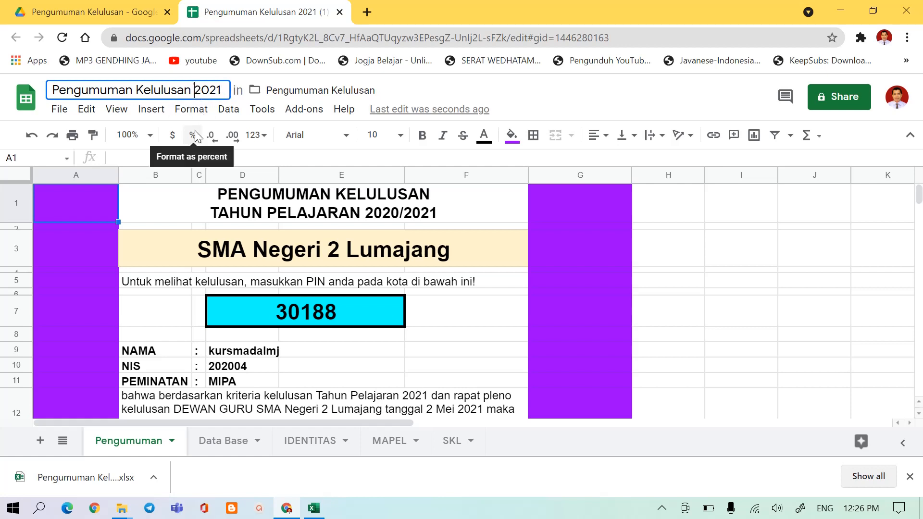
type("SMA ")
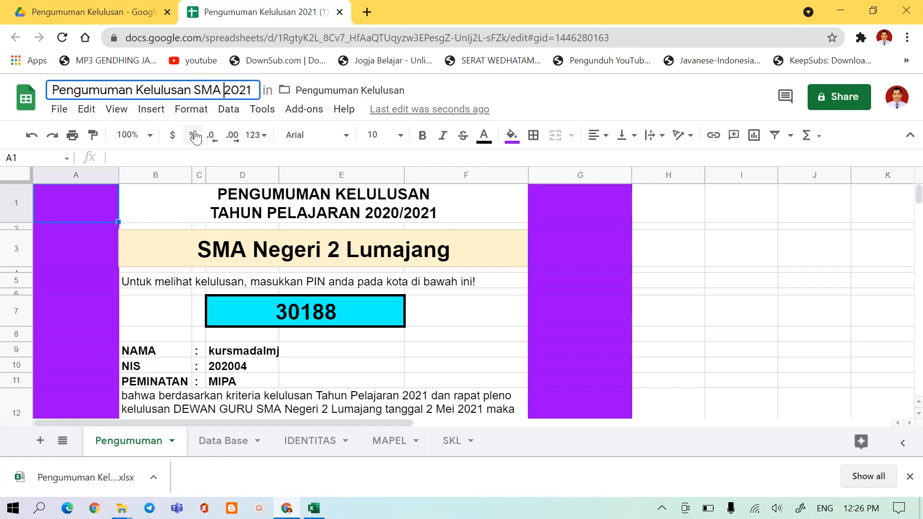
type("N")
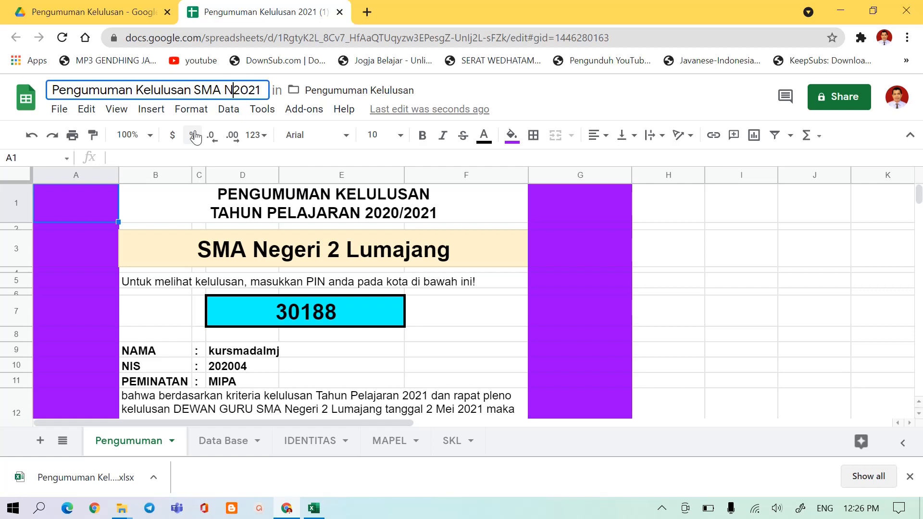
type("egeri 2")
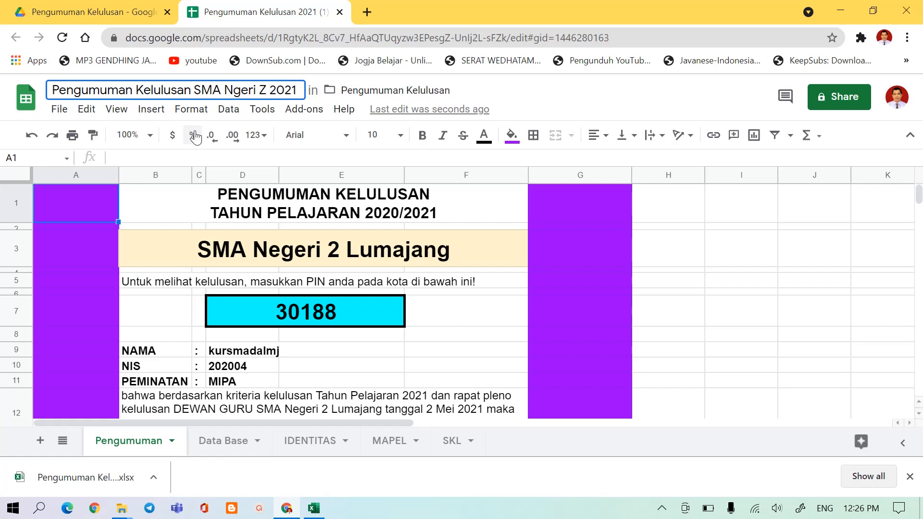
left_click(434, 306)
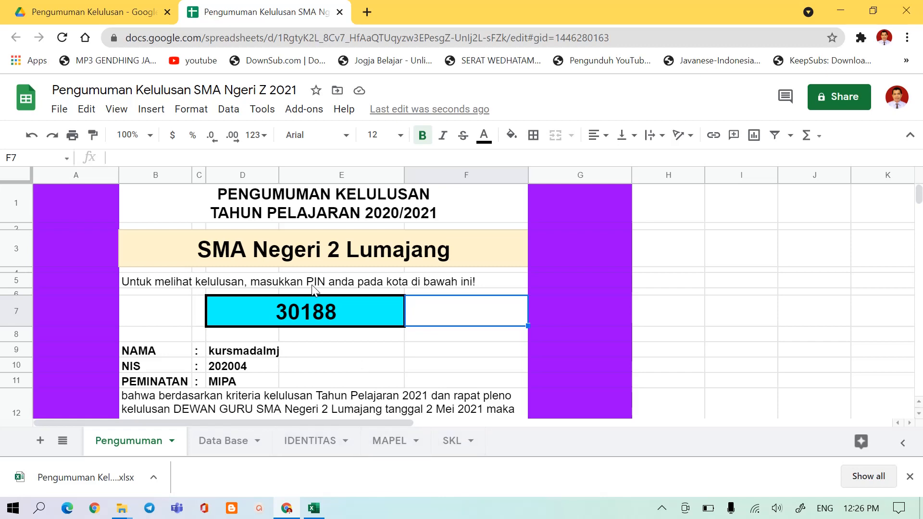
Increase the height of row 13 on the Pengumuman sheet so the Lulus result text fits.
scroll(312, 289, "down", 2)
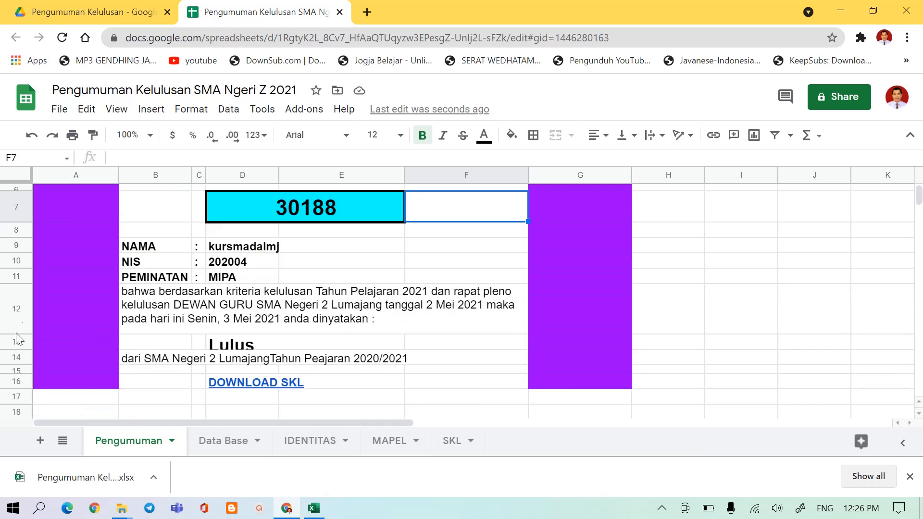
left_click_drag(16, 350, 16, 358)
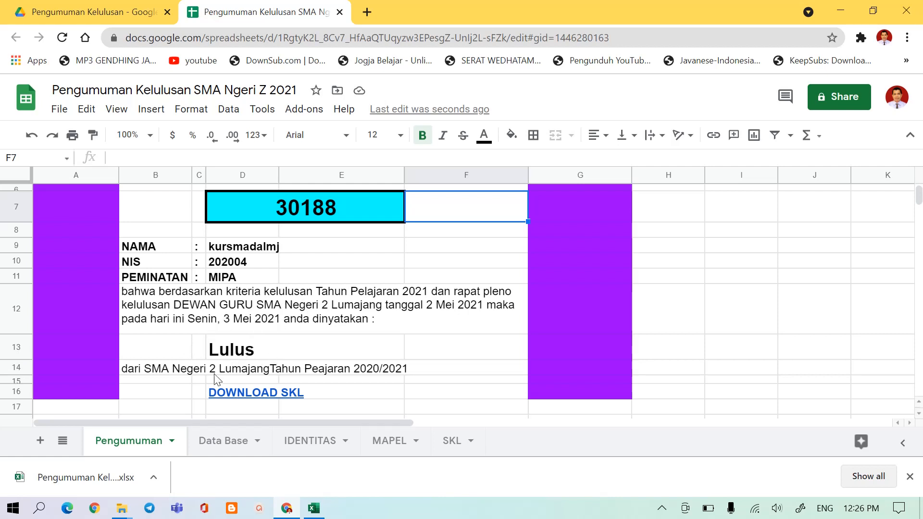
scroll(192, 255, "up", 3)
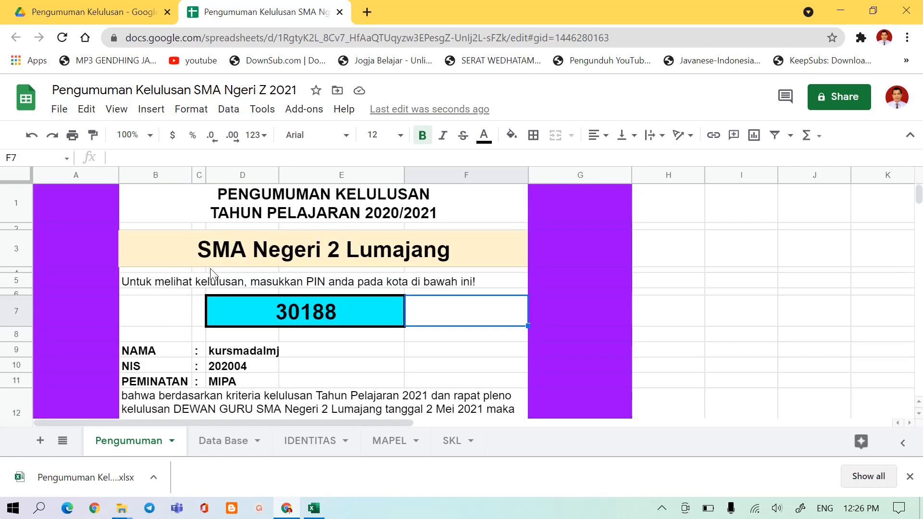
Examine the lookup formulas behind the NAMA, NIS and PEMINATAN fields and review the rest of the Pengumuman sheet.
left_click(216, 353)
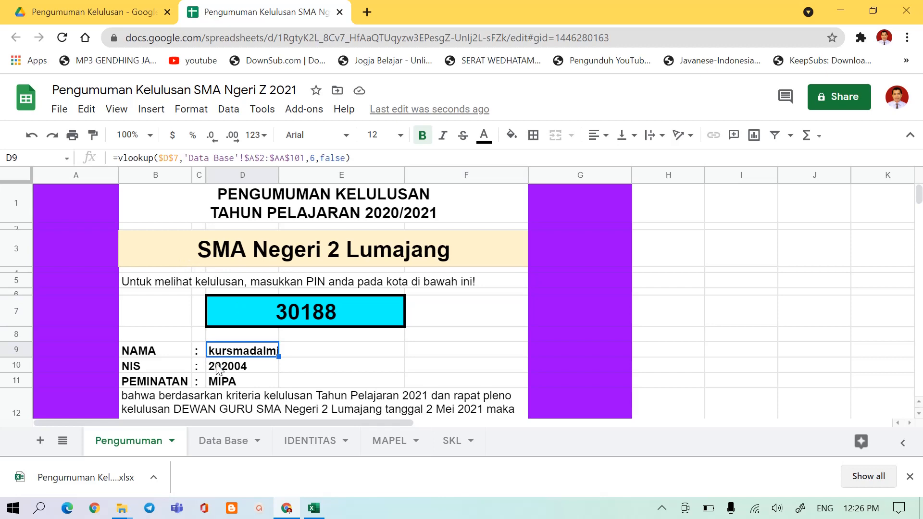
left_click(217, 368)
left_click(219, 383)
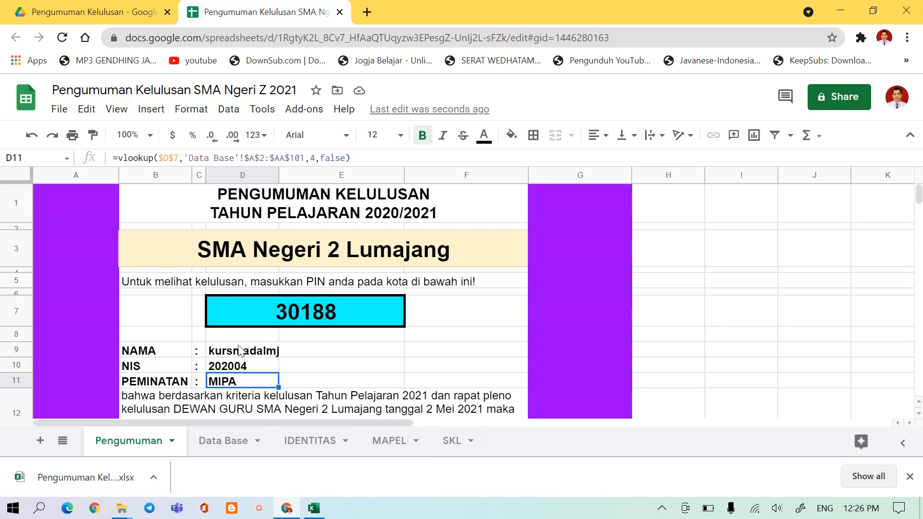
scroll(243, 346, "down", 3)
scroll(242, 343, "down", 3)
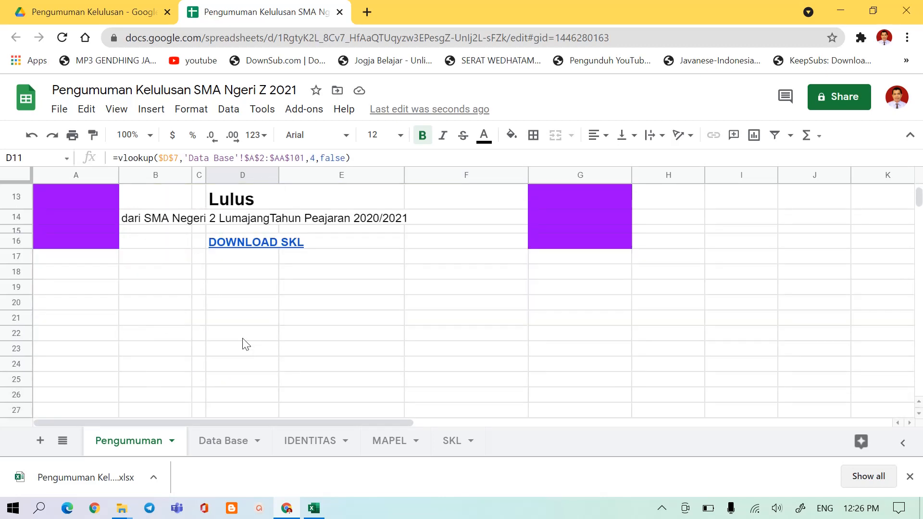
scroll(243, 344, "up", 4)
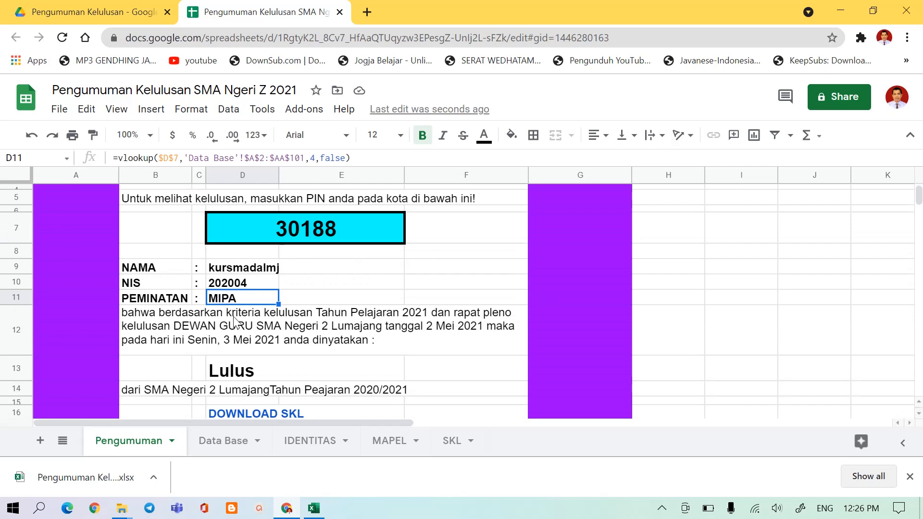
scroll(223, 272, "up", 1)
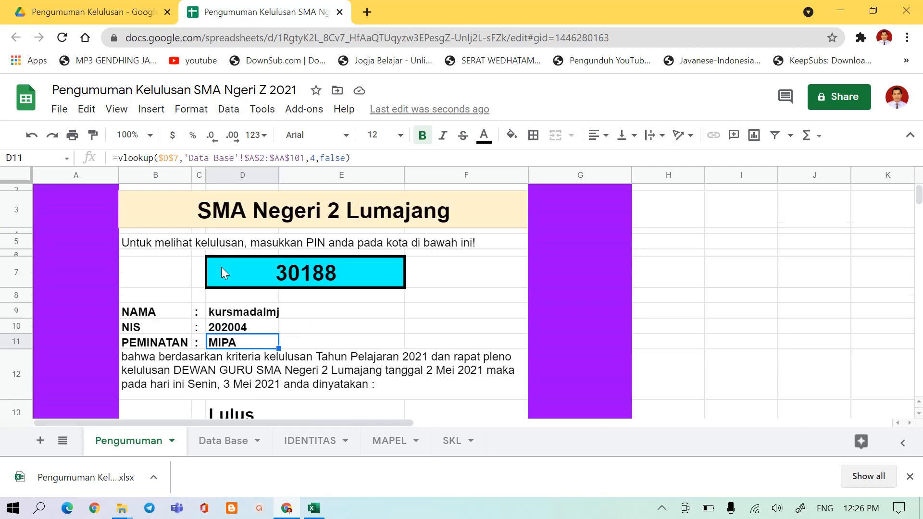
scroll(221, 273, "up", 1)
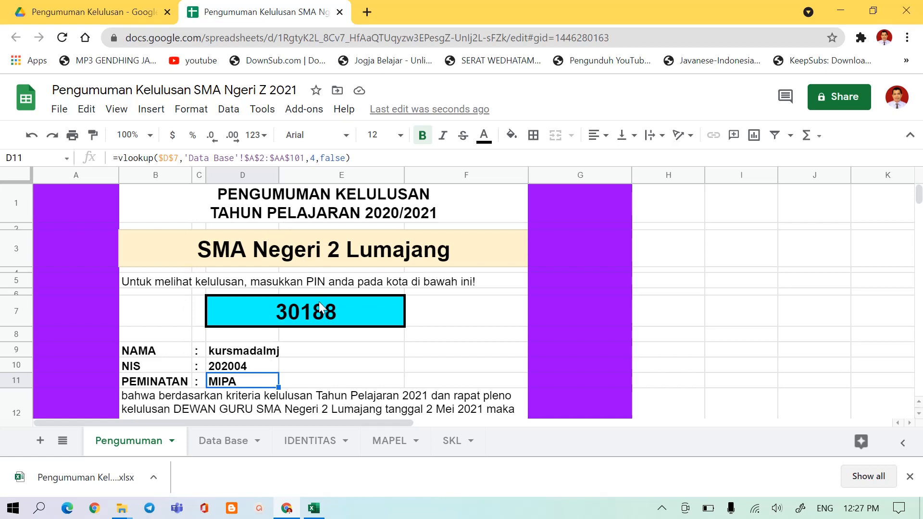
On the Data Base sheet, change the header in cell A1 to PIN.
left_click(228, 448)
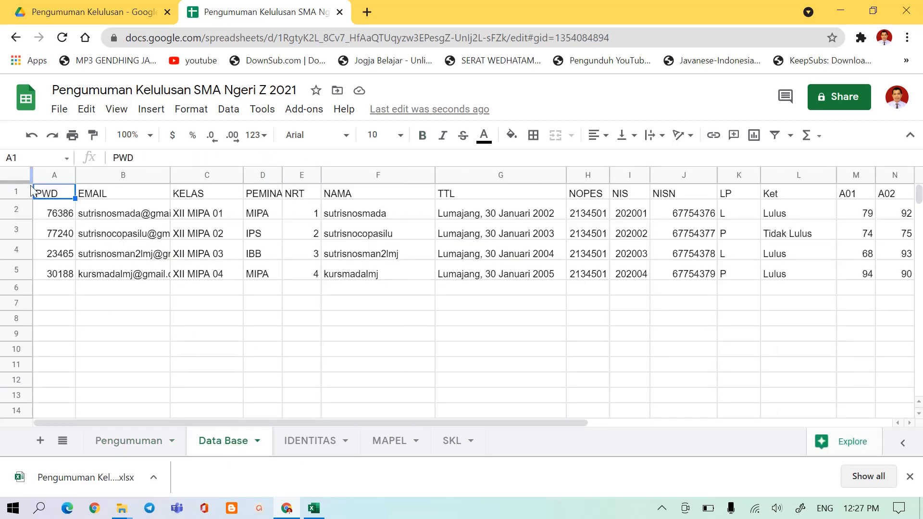
left_click(13, 193)
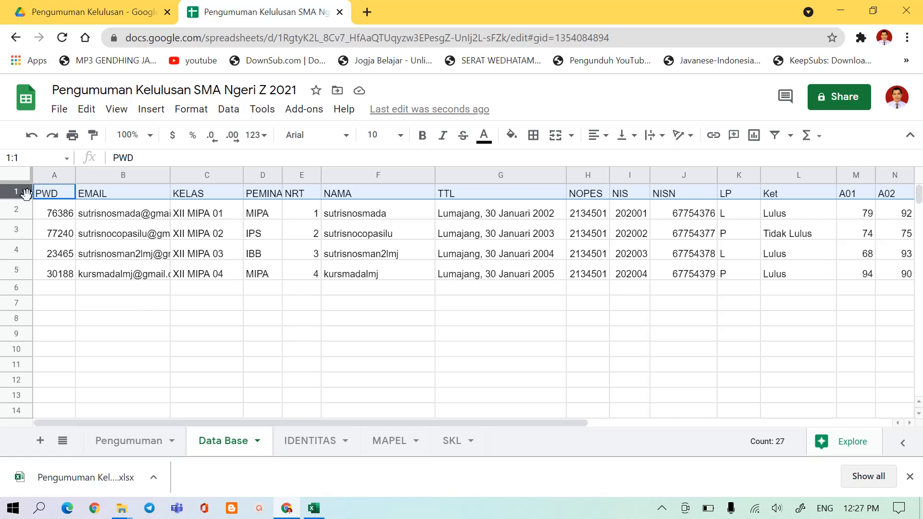
left_click(52, 212)
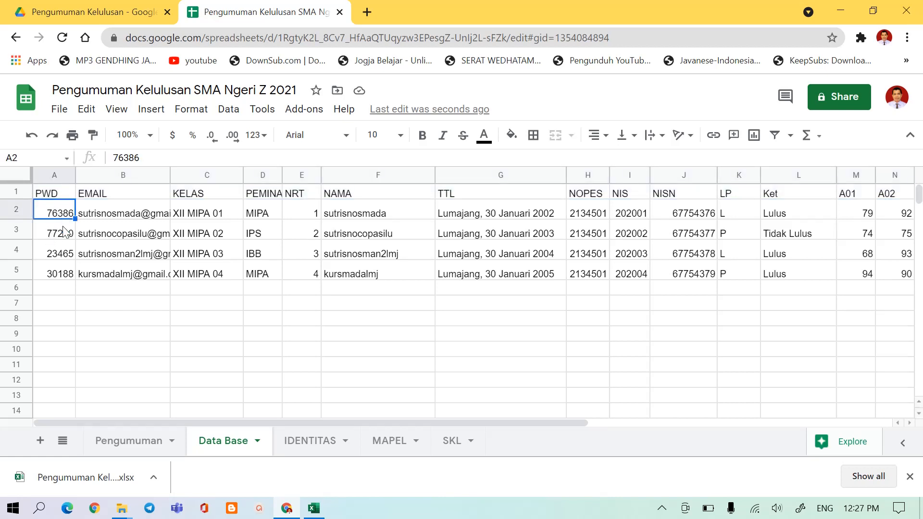
left_click(52, 194)
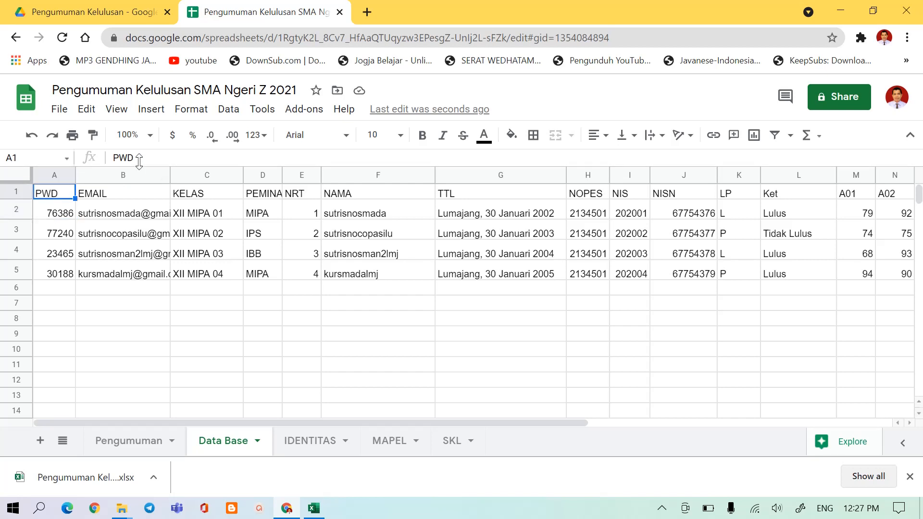
left_click_drag(137, 157, 110, 157)
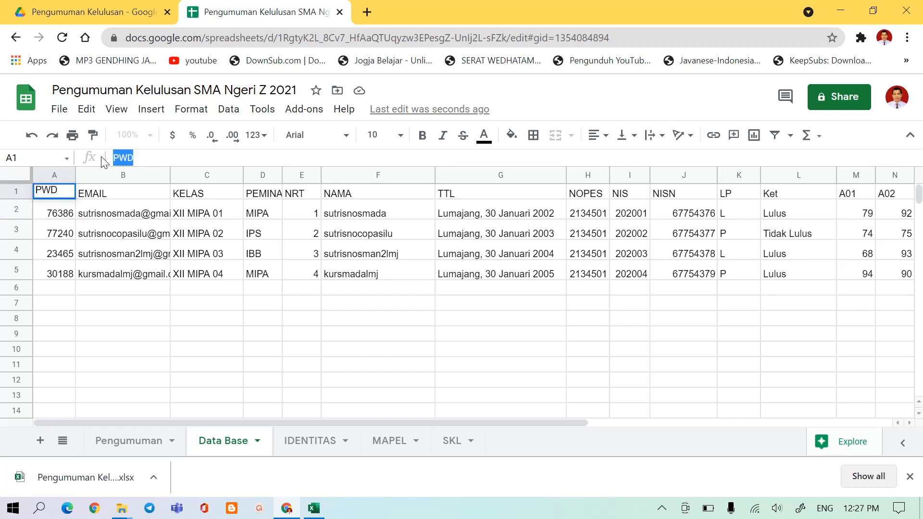
type("PIN")
key("Return")
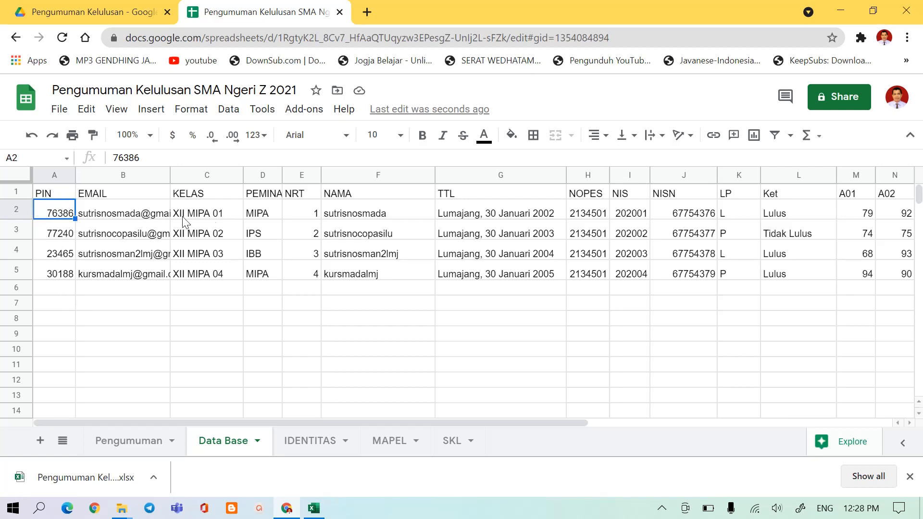
Widen column D on the Data Base sheet so the PEMINATAN header fits.
left_click(147, 219)
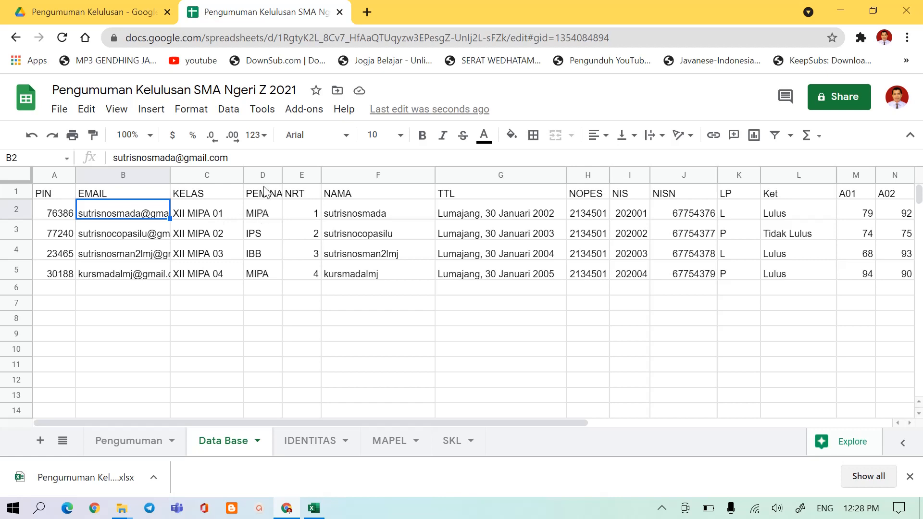
left_click_drag(283, 175, 302, 175)
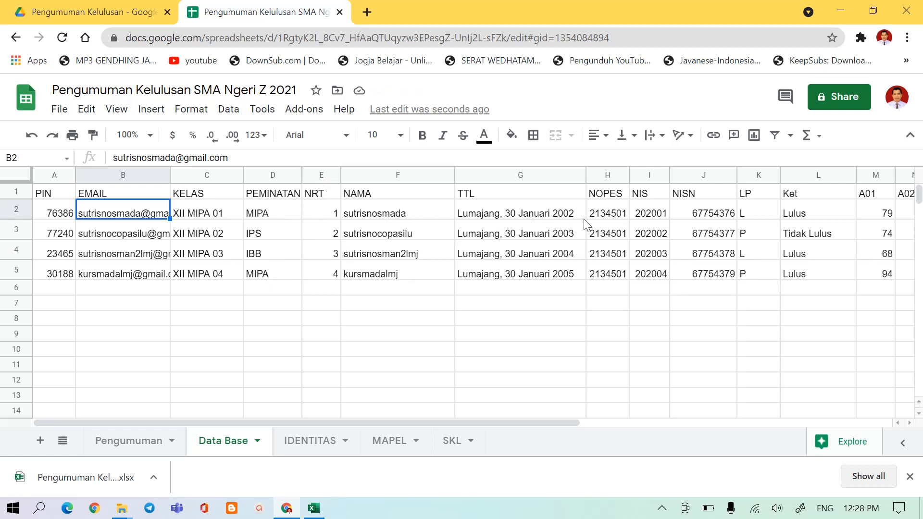
Review the first student's NOPES, NIS, NISN, LP and Ket entries in row 2 of the Data Base sheet.
left_click(604, 215)
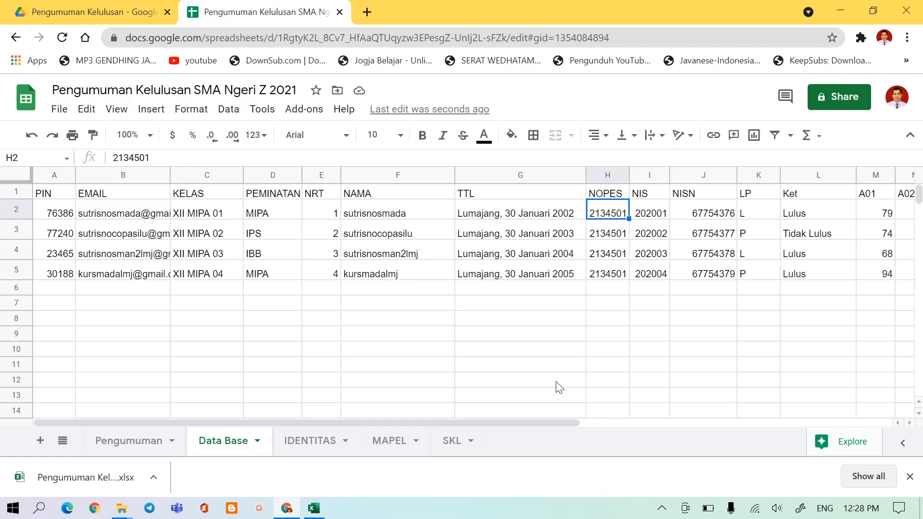
left_click_drag(529, 421, 595, 424)
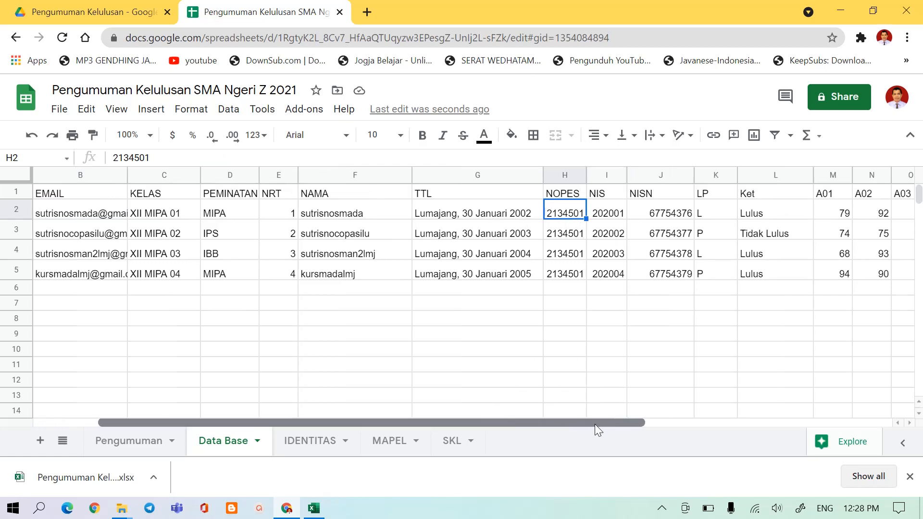
left_click(605, 221)
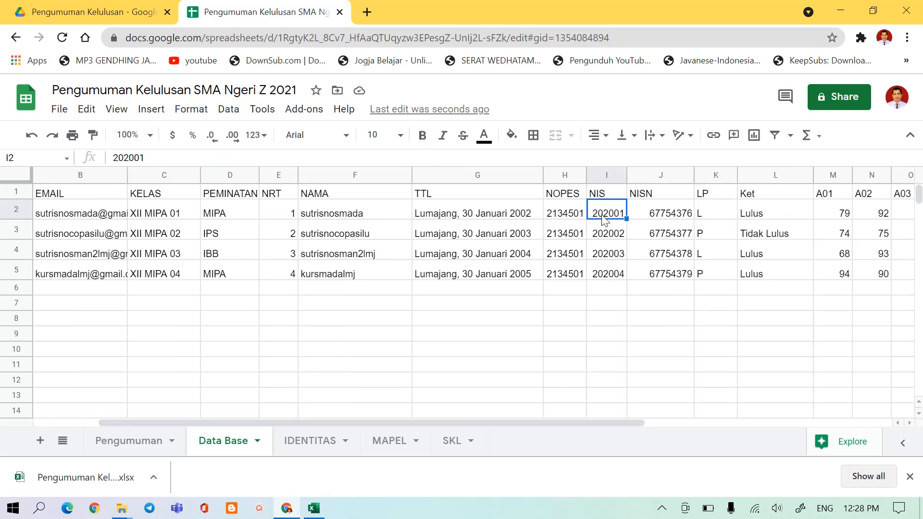
left_click(666, 216)
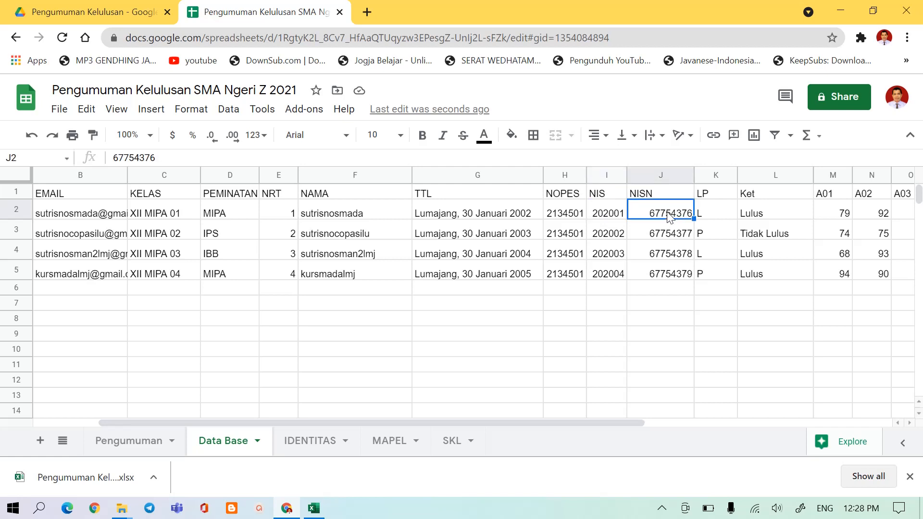
left_click(709, 211)
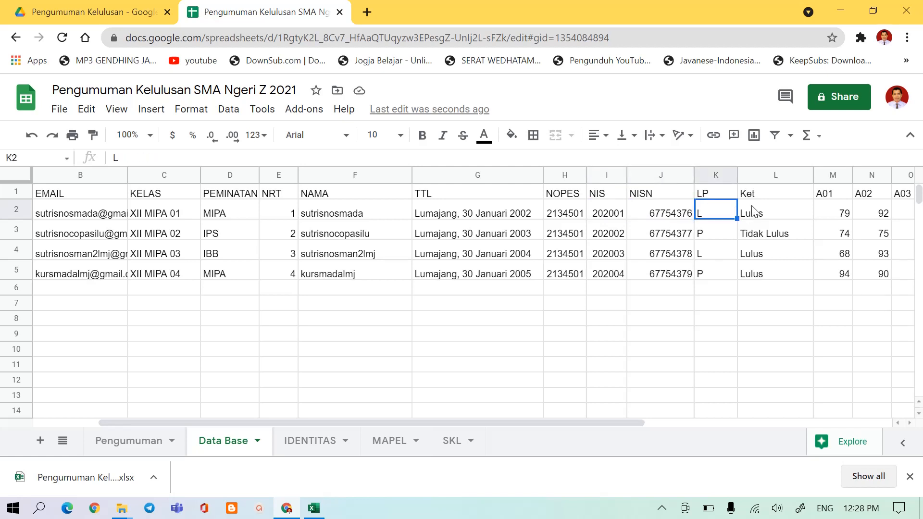
left_click(752, 211)
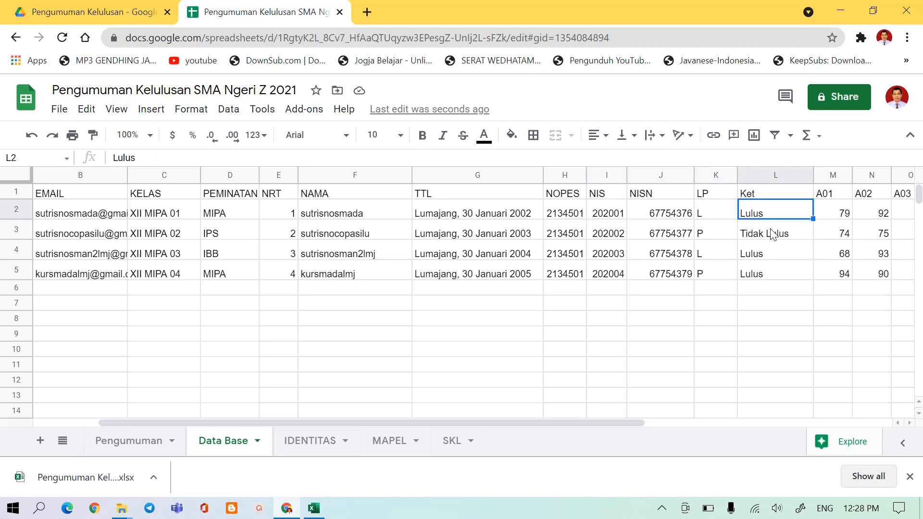
Review the subject score columns on the Data Base sheet from A01 through C05 in column AA.
left_click_drag(558, 423, 797, 427)
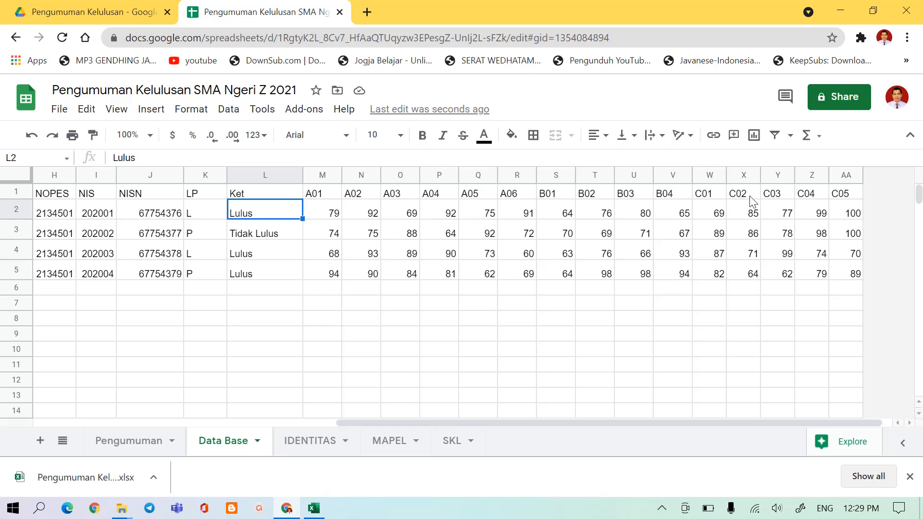
left_click(841, 195)
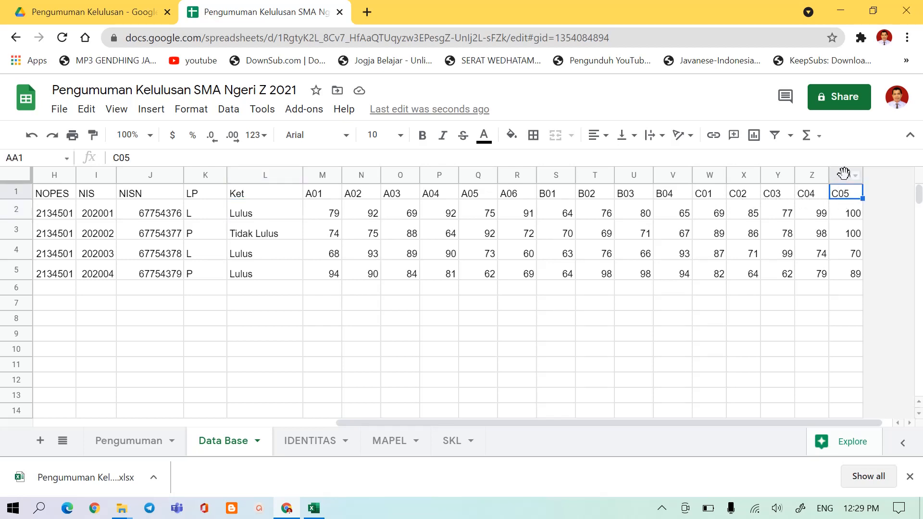
left_click(844, 174)
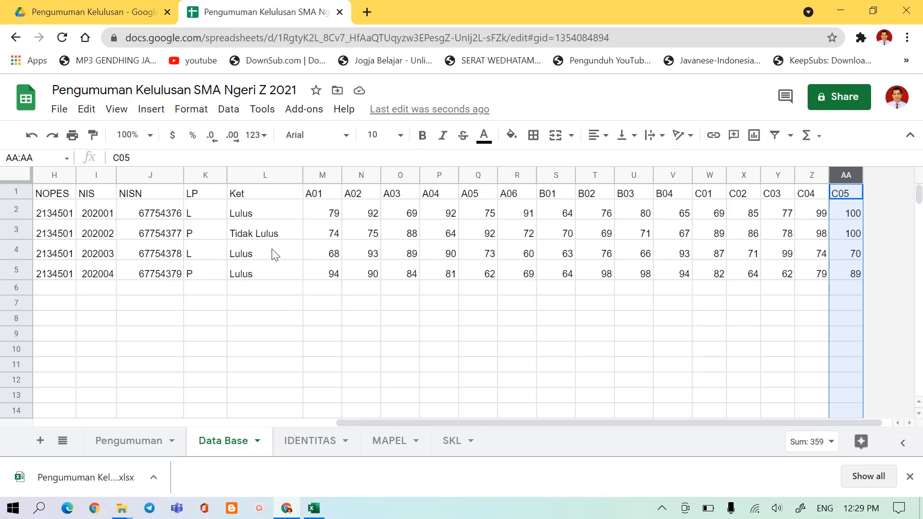
On the IDENTITAS sheet, increase the height of row 6 so the full NARASI KELULUSAN text fits, and check the NOMOR SKL entry.
left_click(306, 441)
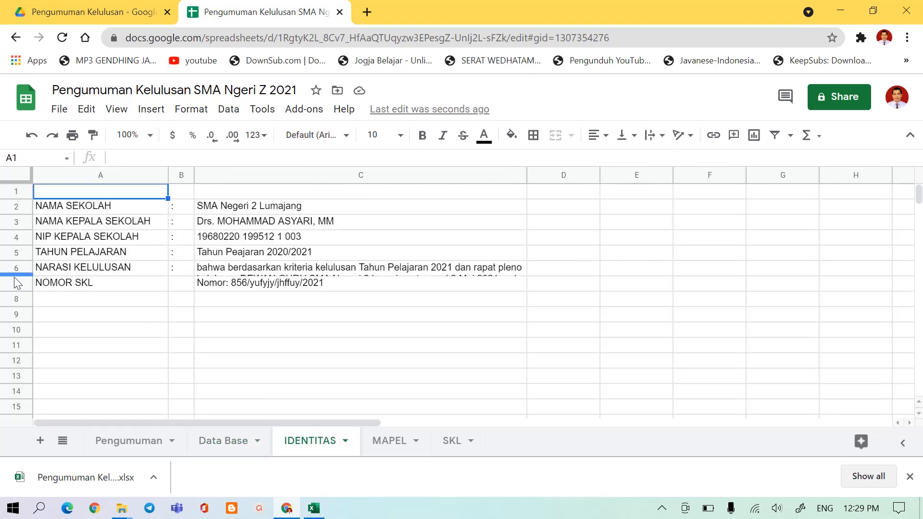
left_click_drag(13, 275, 14, 309)
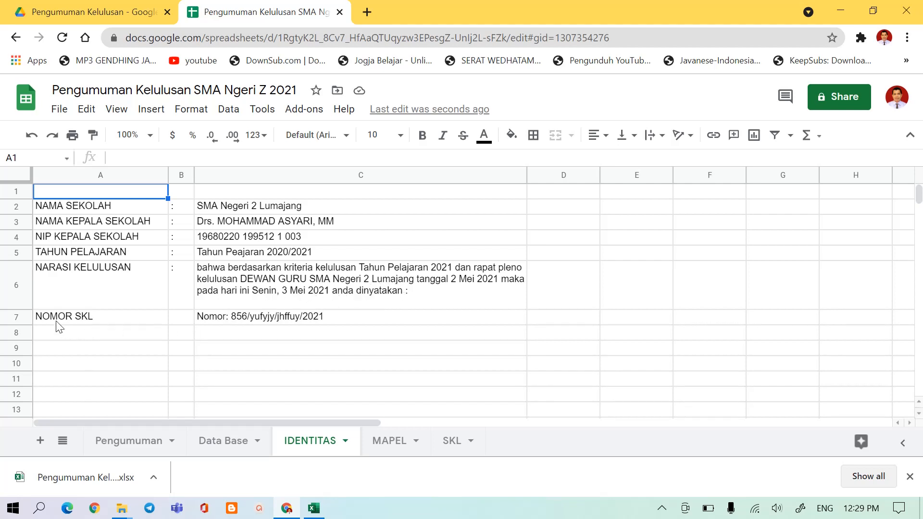
left_click(207, 321)
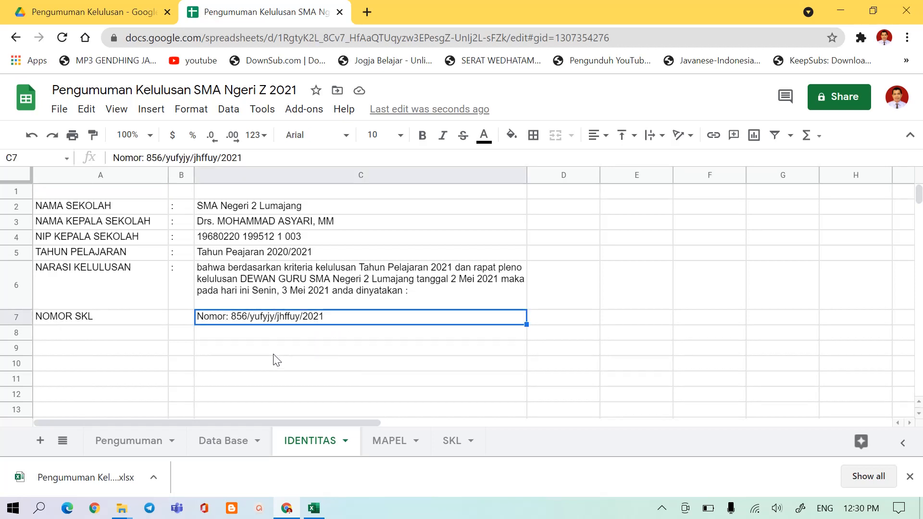
On the MAPEL sheet, change the fourth Kelompok B subject in row 14 to "Mulok: Kerajinan Tembaga".
left_click(380, 452)
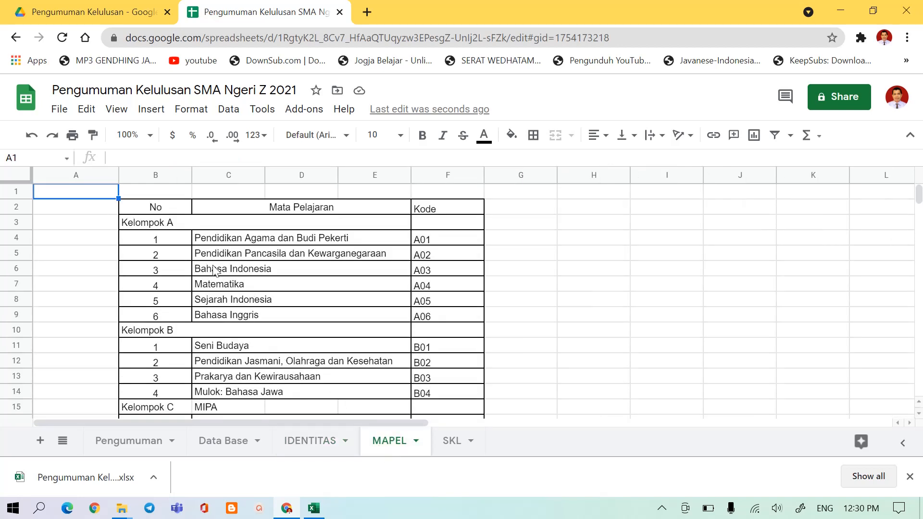
scroll(262, 274, "down", 1)
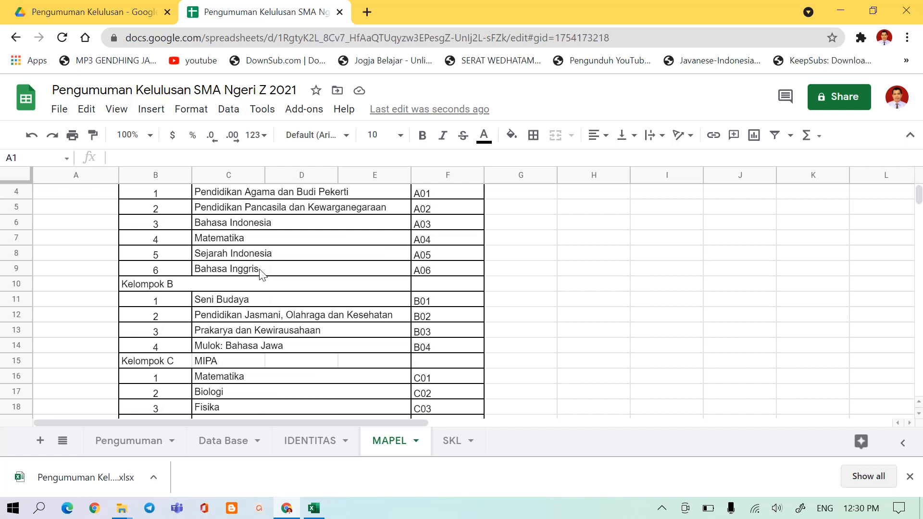
left_click(239, 348)
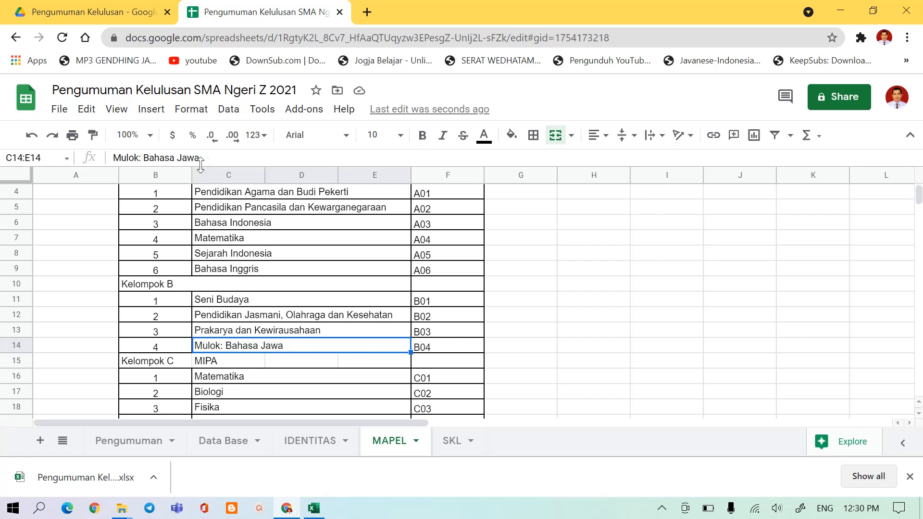
left_click_drag(202, 160, 144, 152)
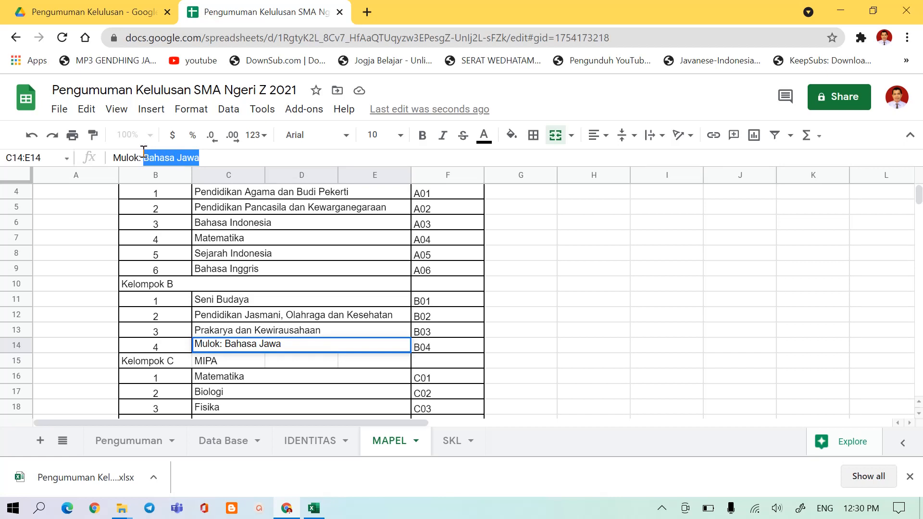
type("Kerajin")
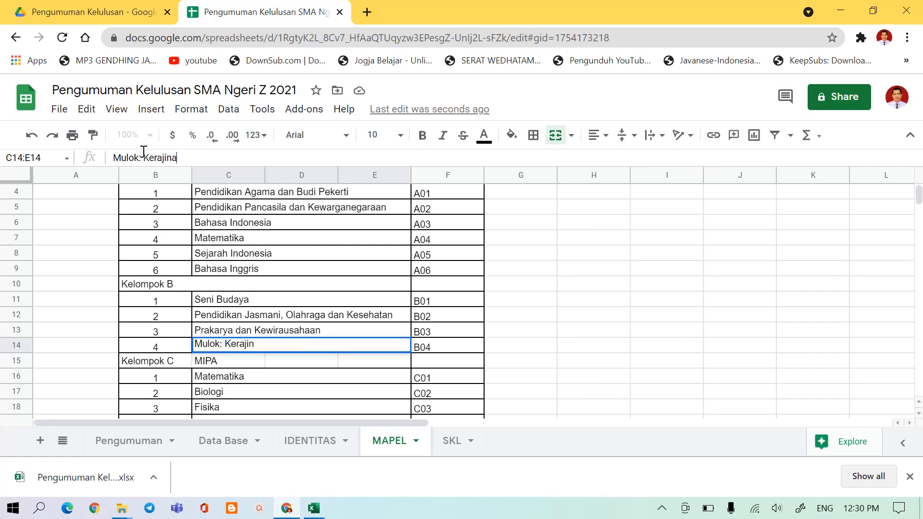
type("an Tembaga")
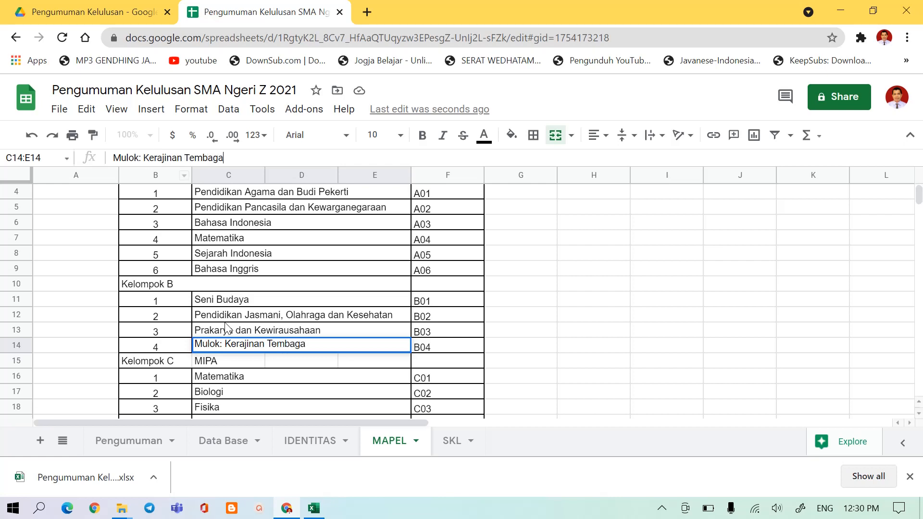
left_click(224, 362)
left_click(225, 347)
Change the fifth MIPA subject in row 20 of the MAPEL sheet to "Lintas Minat: Ekonomi".
scroll(225, 348, "down", 3)
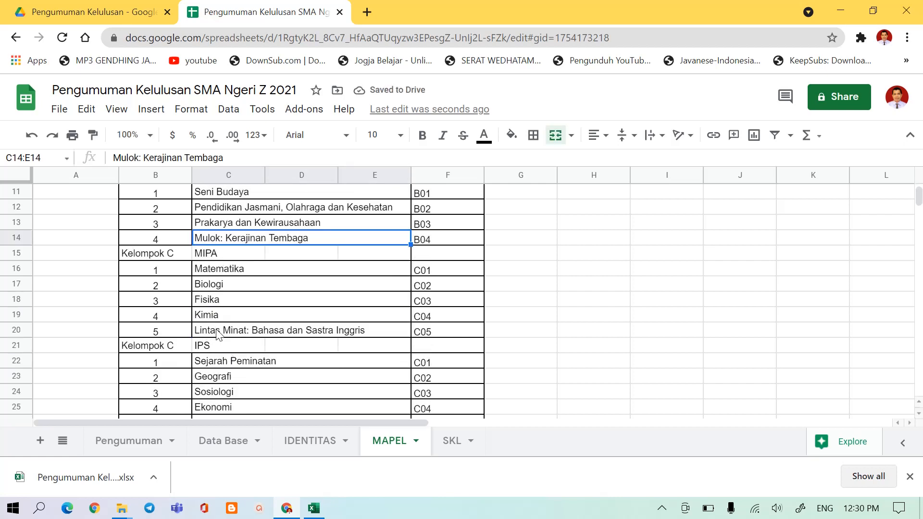
left_click(219, 332)
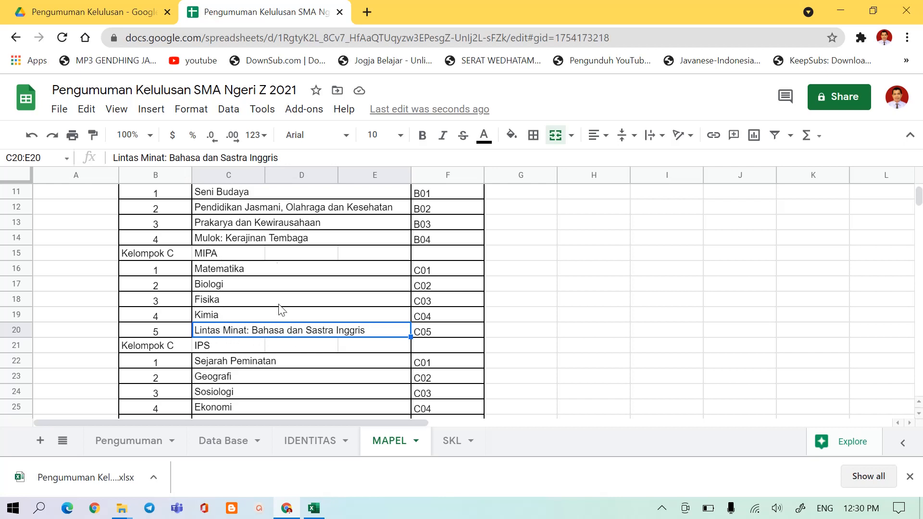
left_click_drag(283, 157, 169, 165)
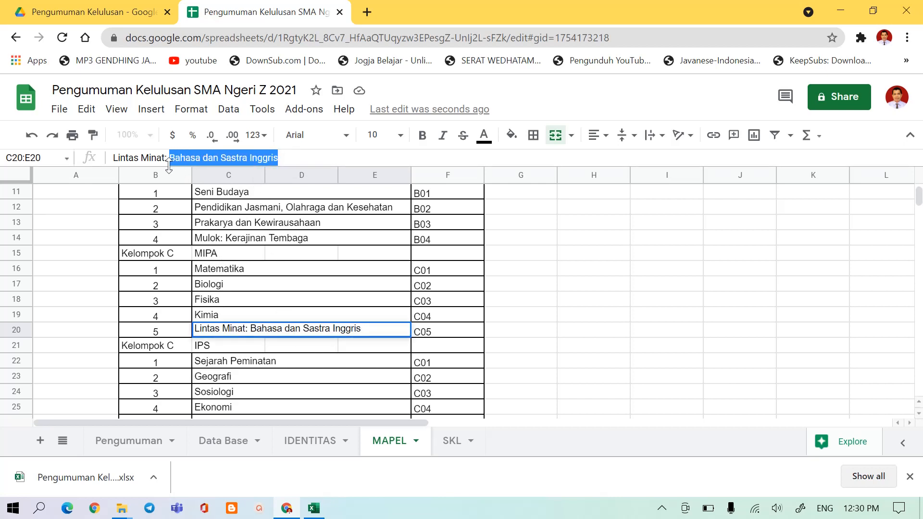
type("Ekonomi")
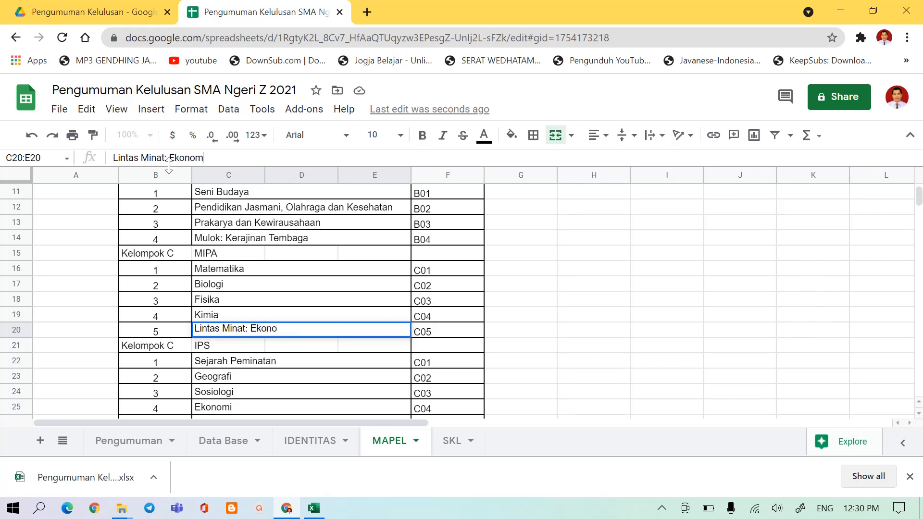
left_click(229, 392)
Change the fifth IBB subject in row 32 of the MAPEL sheet to "Lintas Minat: Kimia".
scroll(229, 392, "down", 2)
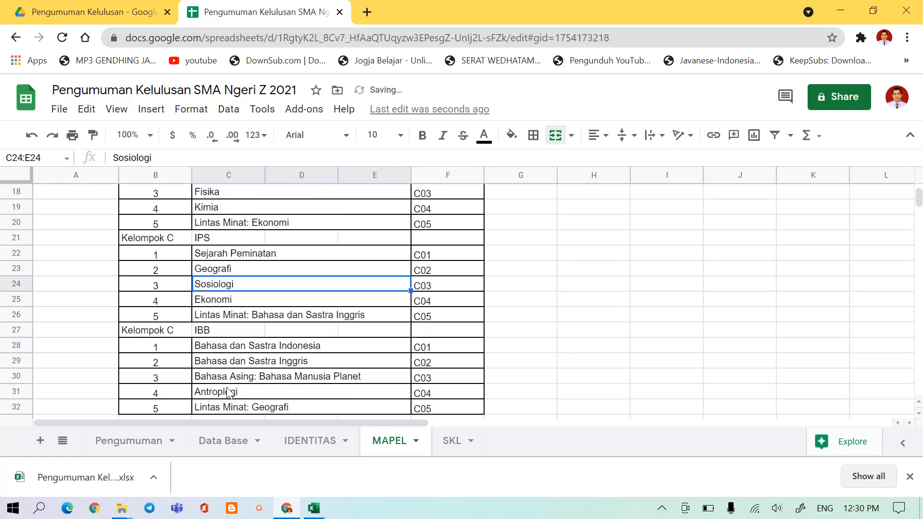
left_click(204, 316)
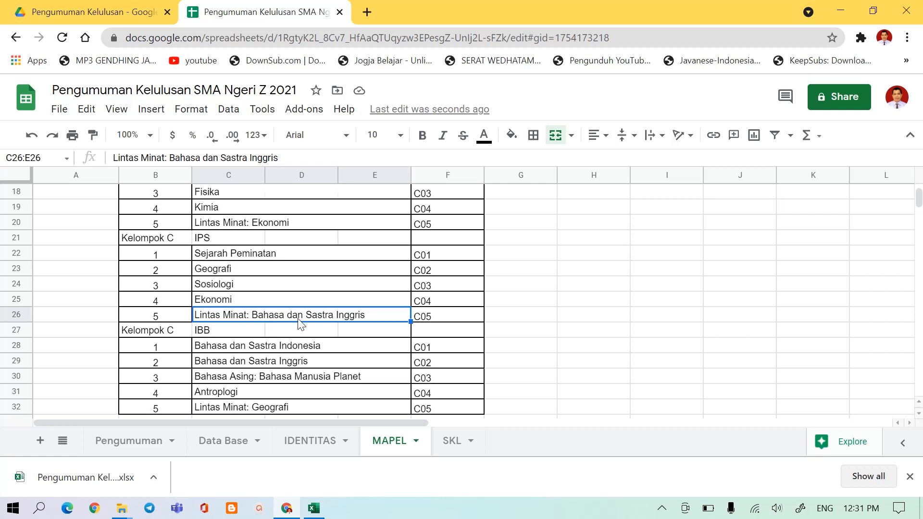
scroll(299, 321, "down", 1)
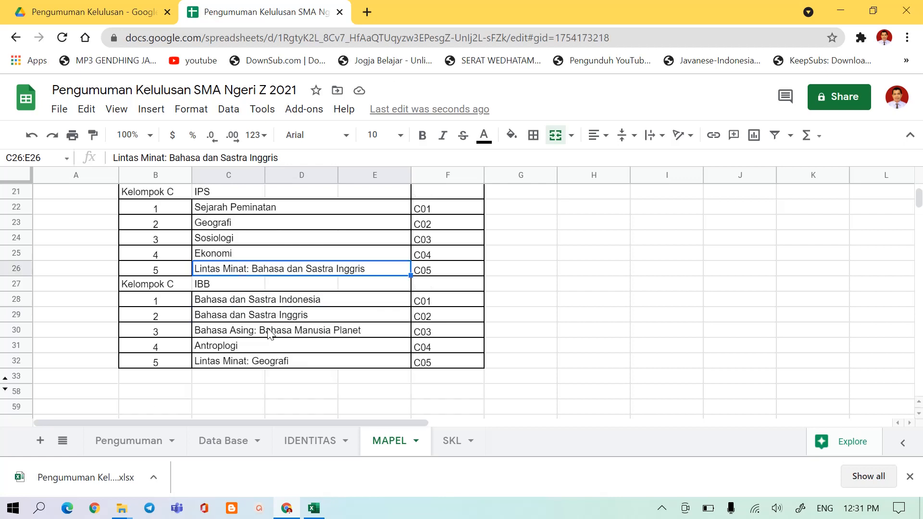
left_click(201, 363)
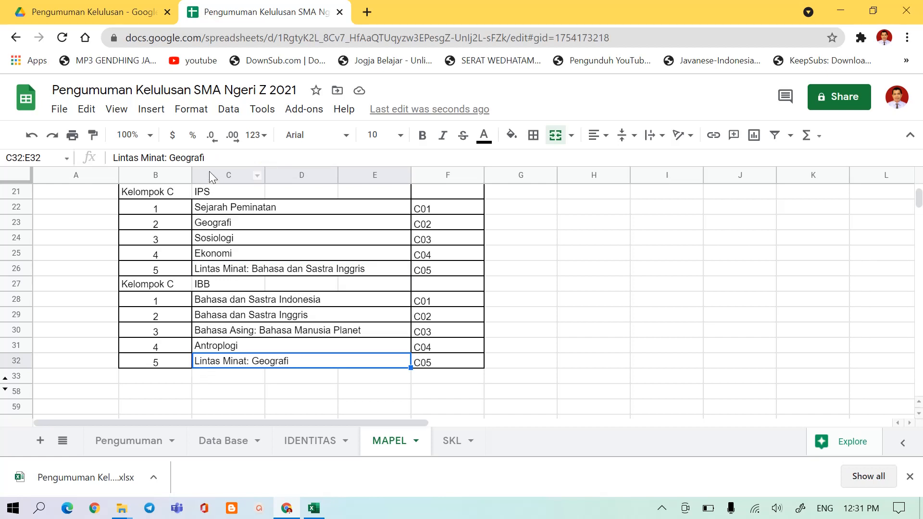
left_click_drag(205, 158, 173, 163)
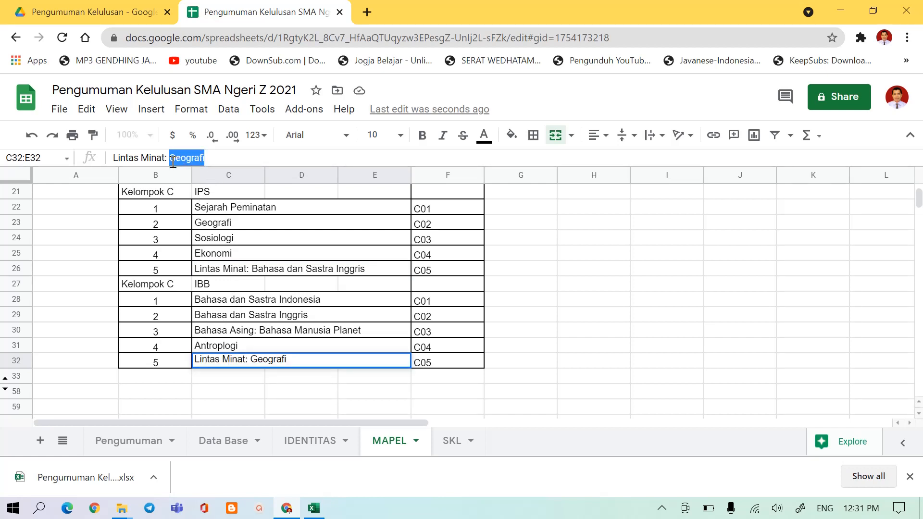
type("Kimi")
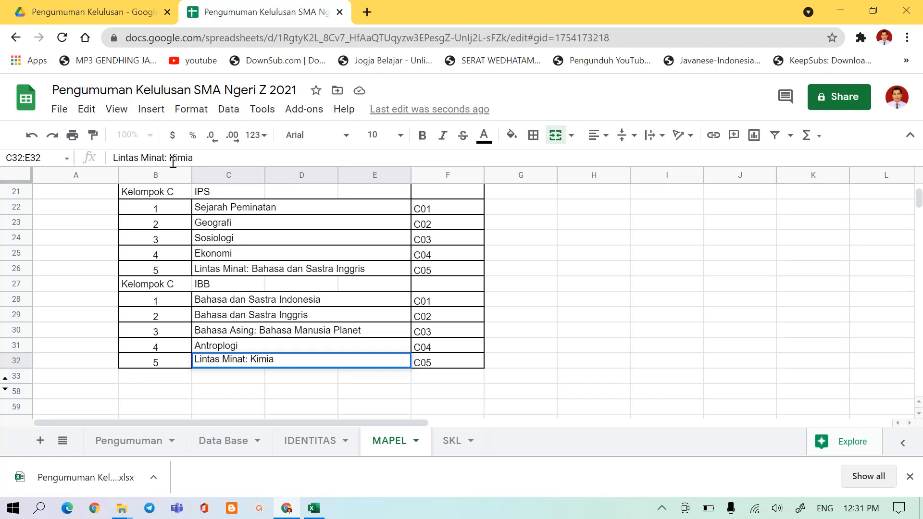
type("a")
left_click(329, 303)
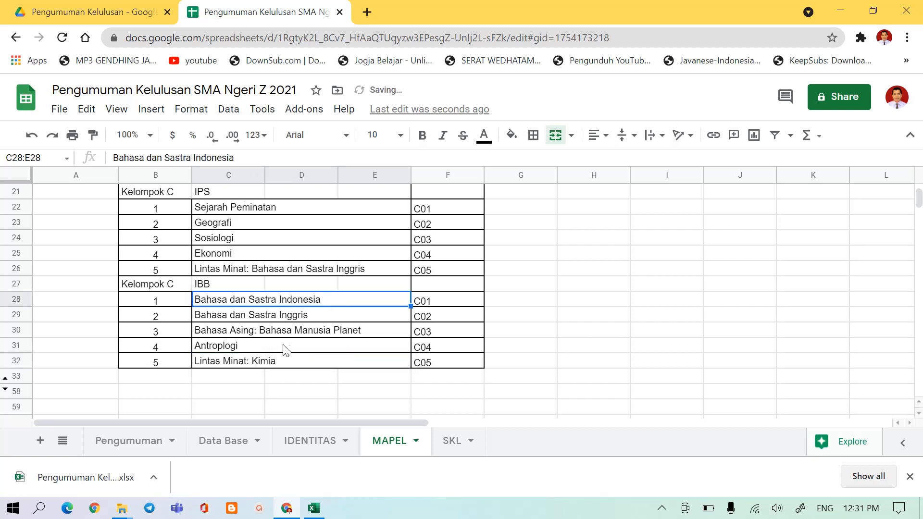
scroll(303, 317, "up", 6)
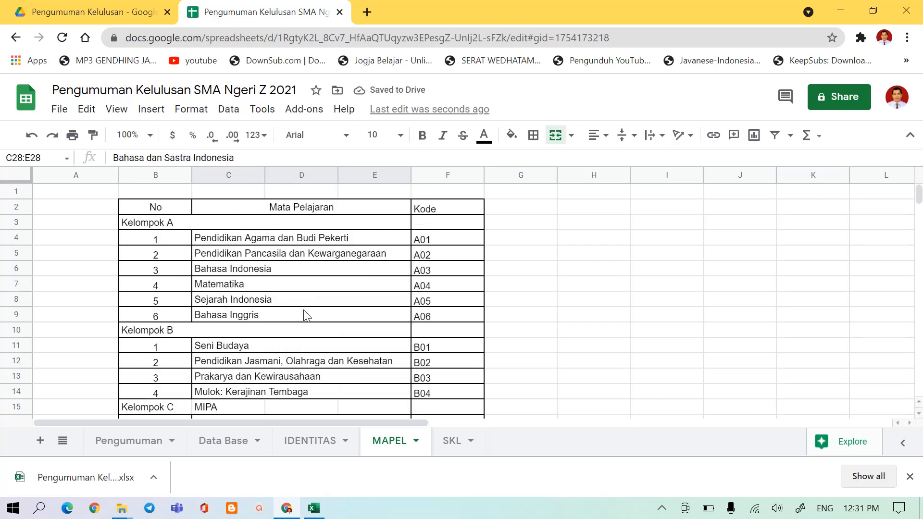
Review the SKL certificate sheet from the KOP SEKOLAH header through the grade table to the signature block.
left_click(453, 445)
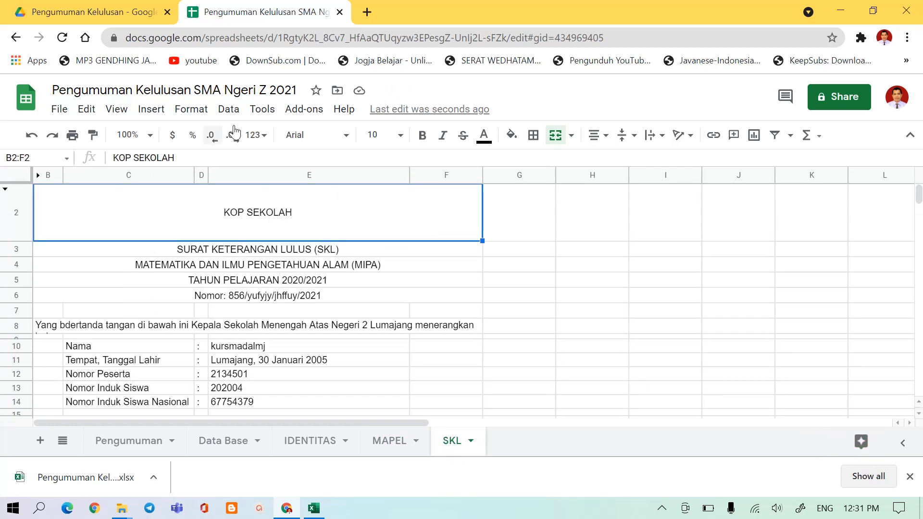
scroll(252, 313, "down", 10)
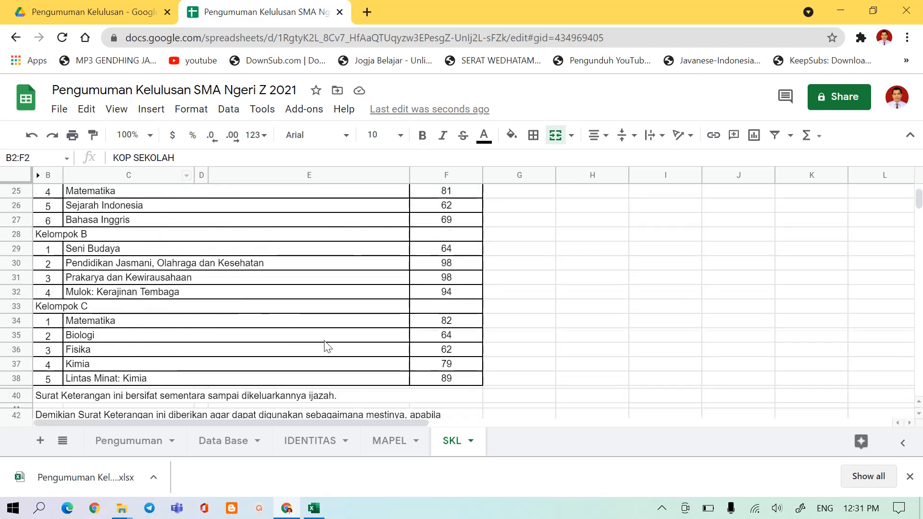
scroll(337, 358, "down", 3)
scroll(338, 358, "up", 3)
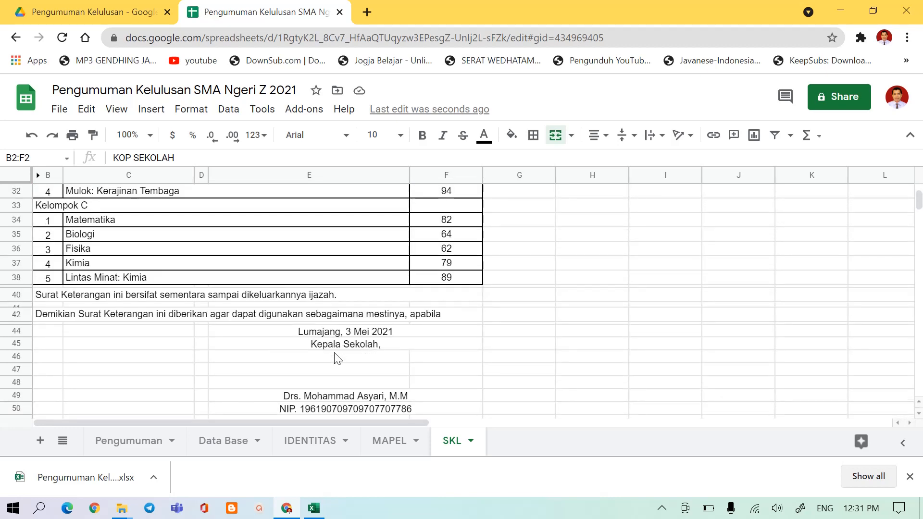
scroll(338, 358, "up", 10)
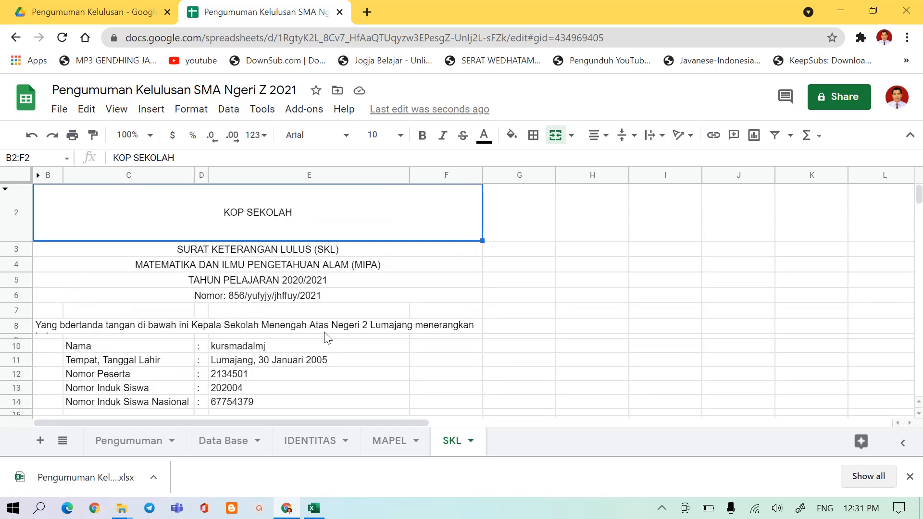
left_click(249, 209)
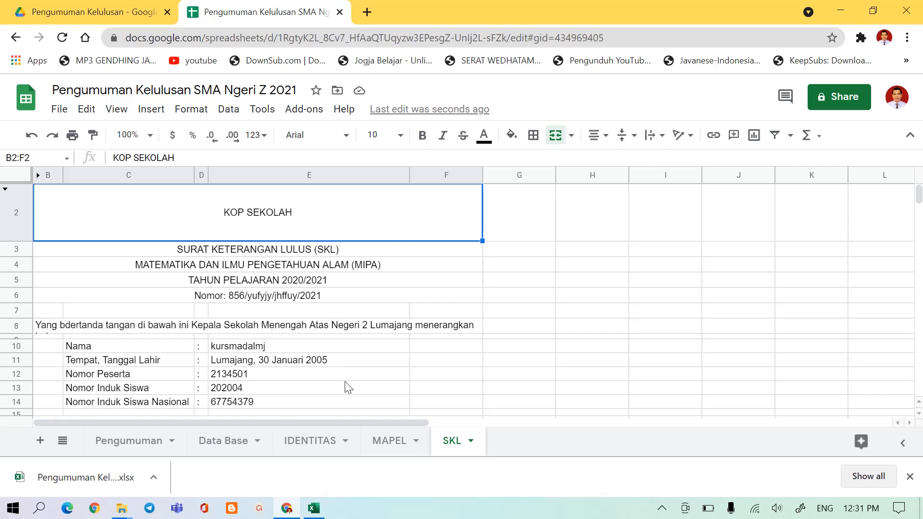
Review the Pengumuman sheet from the PIN box to the DOWNLOAD SKL link, including the formula in the NAMA field.
left_click(149, 443)
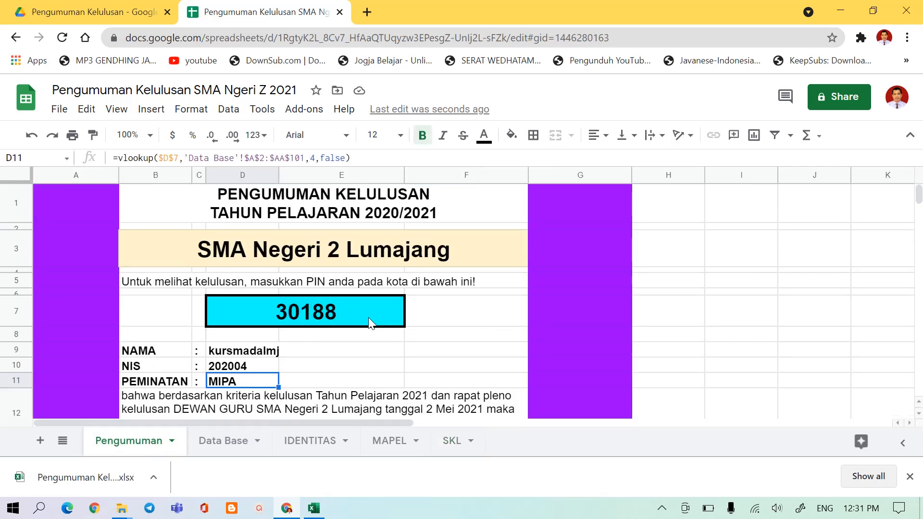
scroll(301, 399, "down", 1)
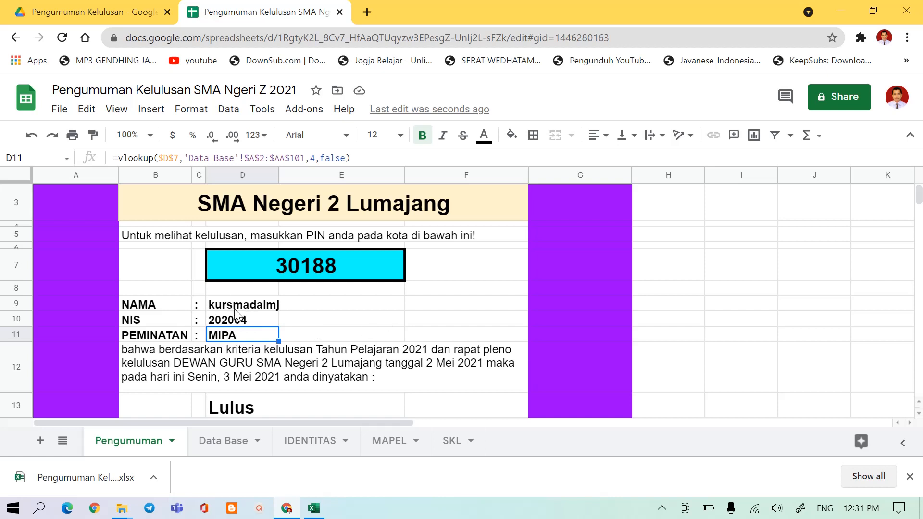
left_click(220, 305)
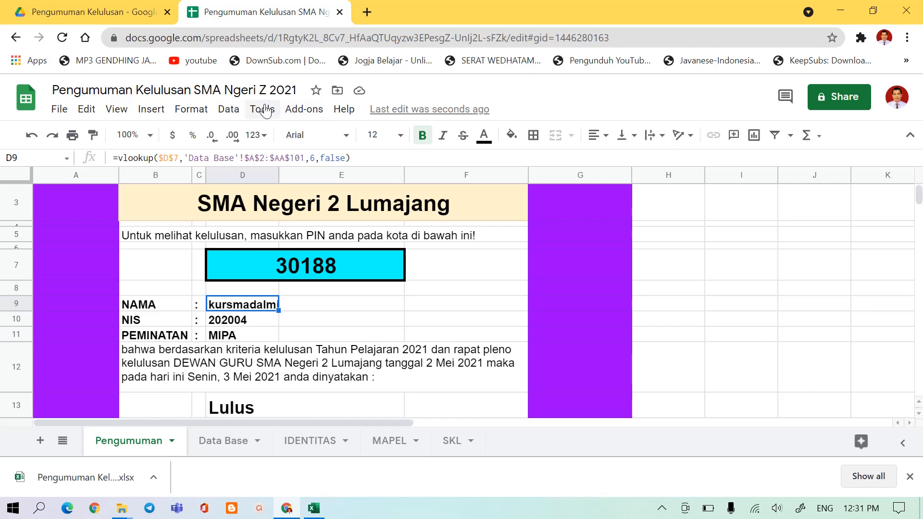
scroll(262, 360, "down", 3)
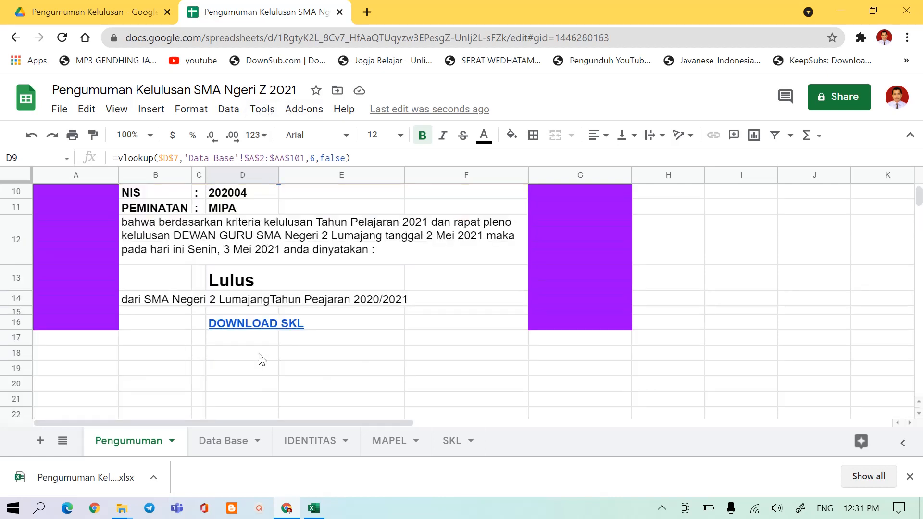
scroll(262, 360, "up", 1)
Protect the Pengumuman sheet except cell D7, restricting who can edit it to "Only you".
scroll(262, 361, "up", 1)
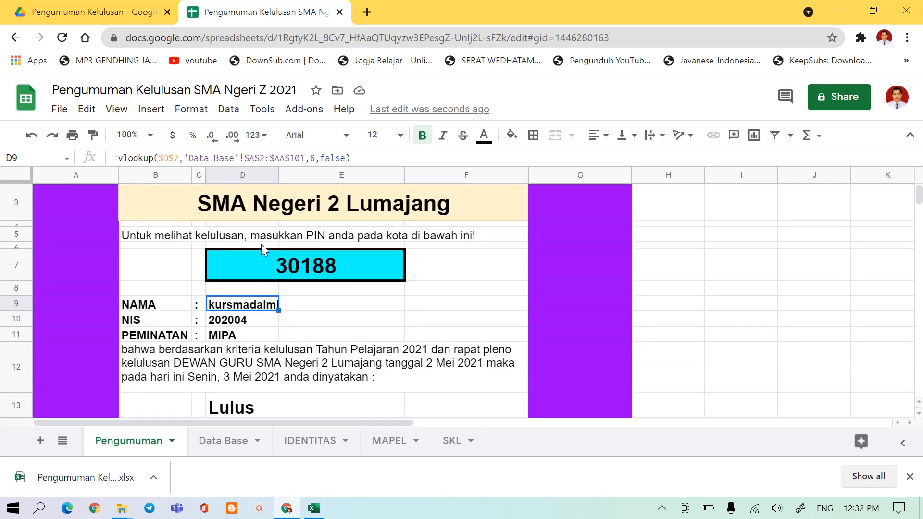
left_click(262, 110)
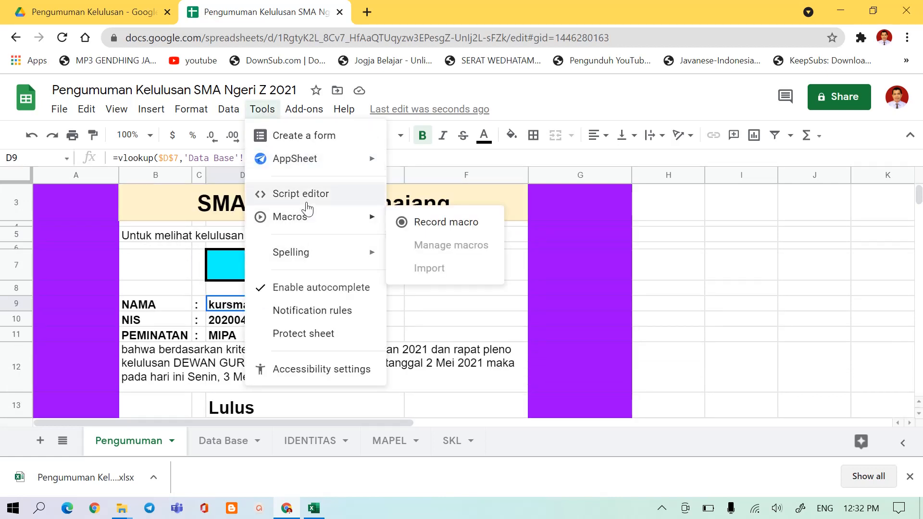
left_click(298, 335)
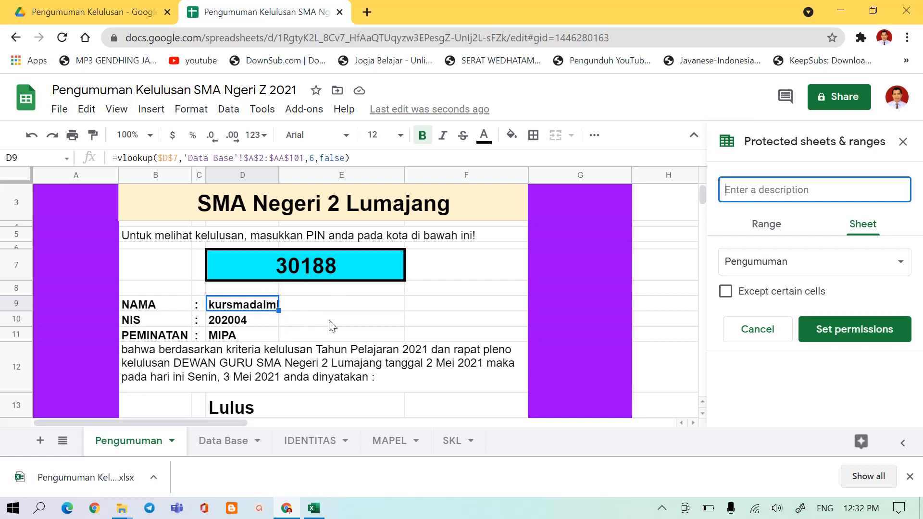
left_click(762, 226)
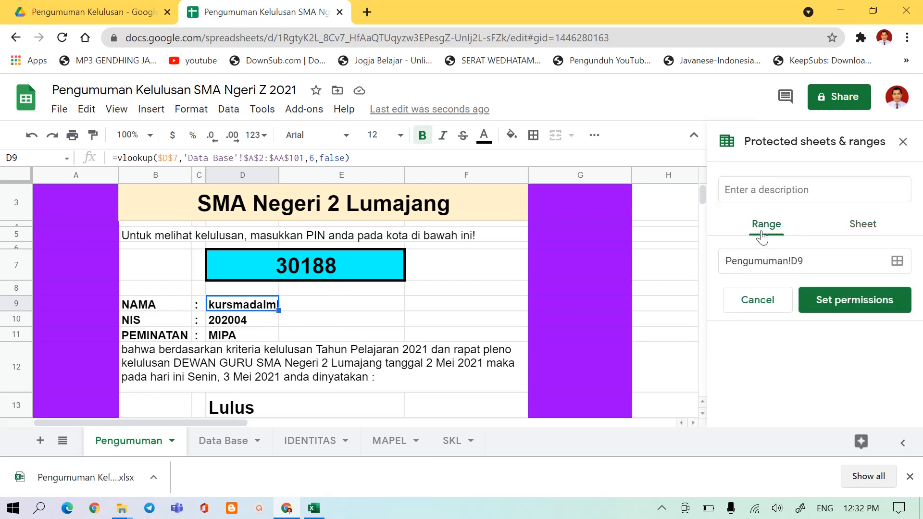
left_click(858, 229)
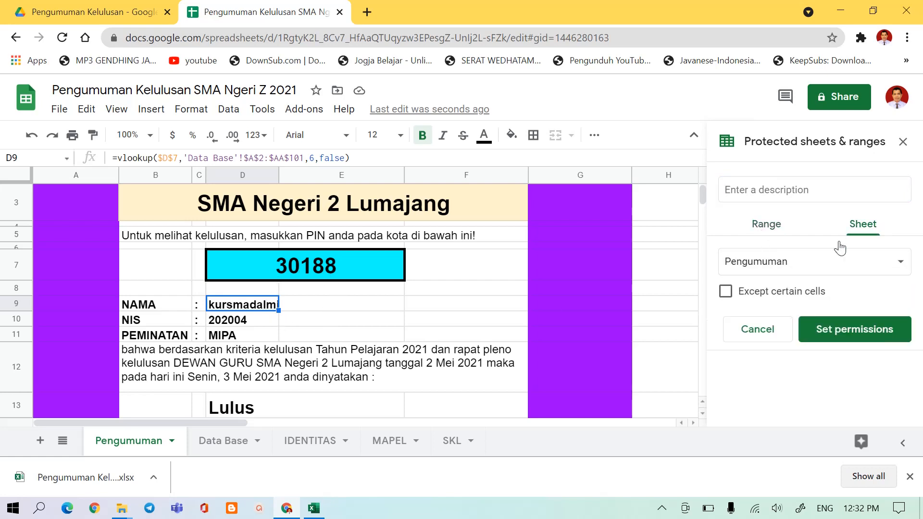
left_click(726, 292)
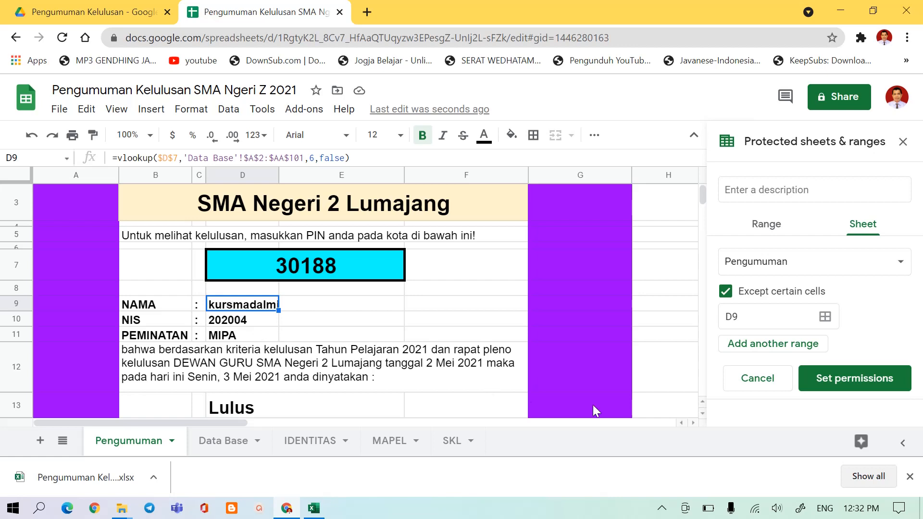
left_click(764, 346)
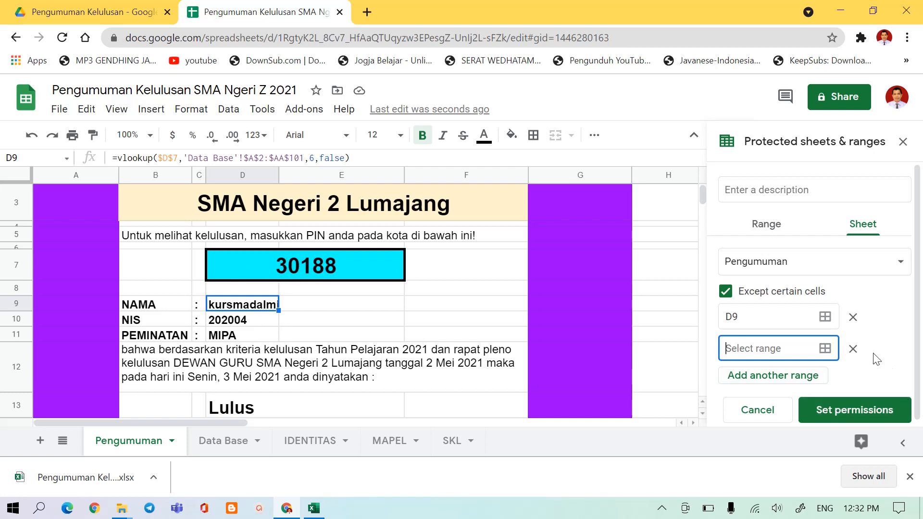
left_click(852, 349)
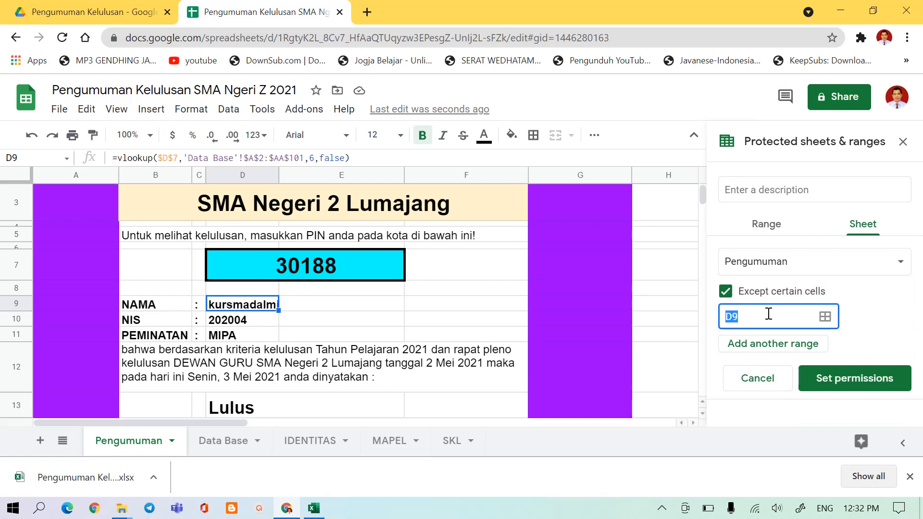
left_click(256, 267)
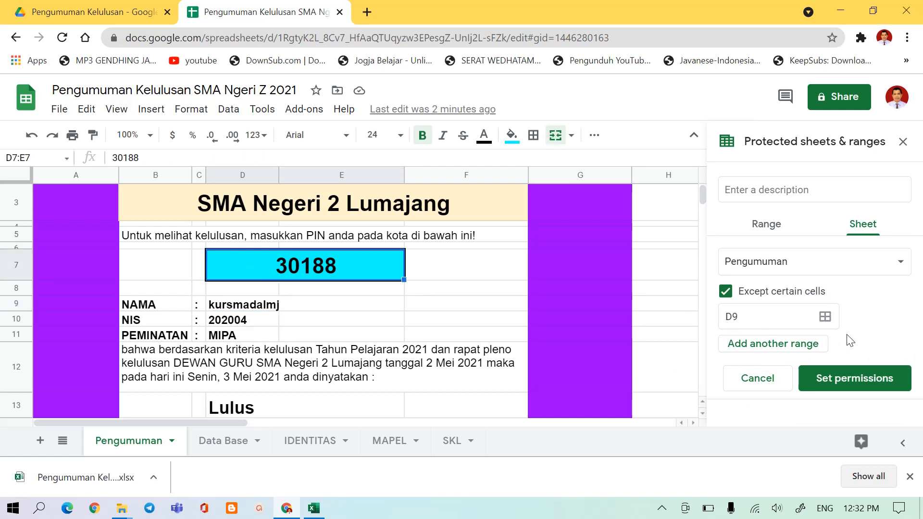
left_click(745, 323)
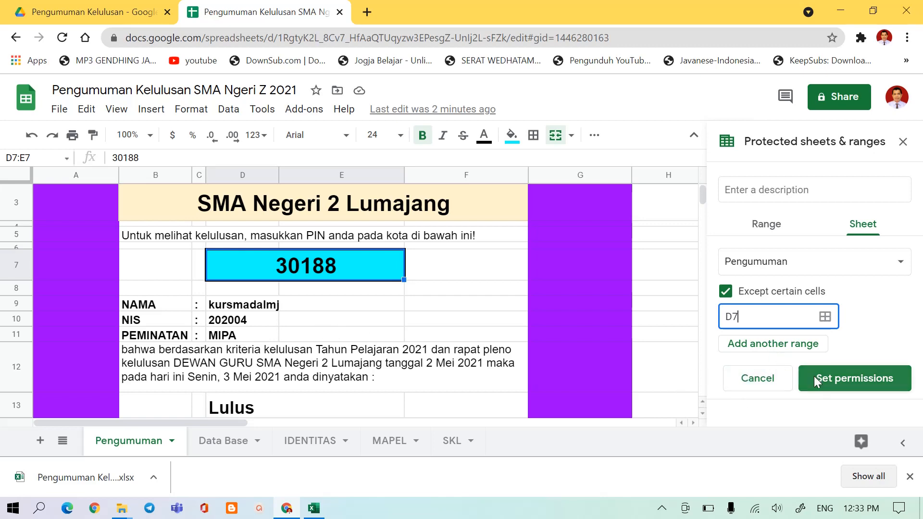
left_click(841, 384)
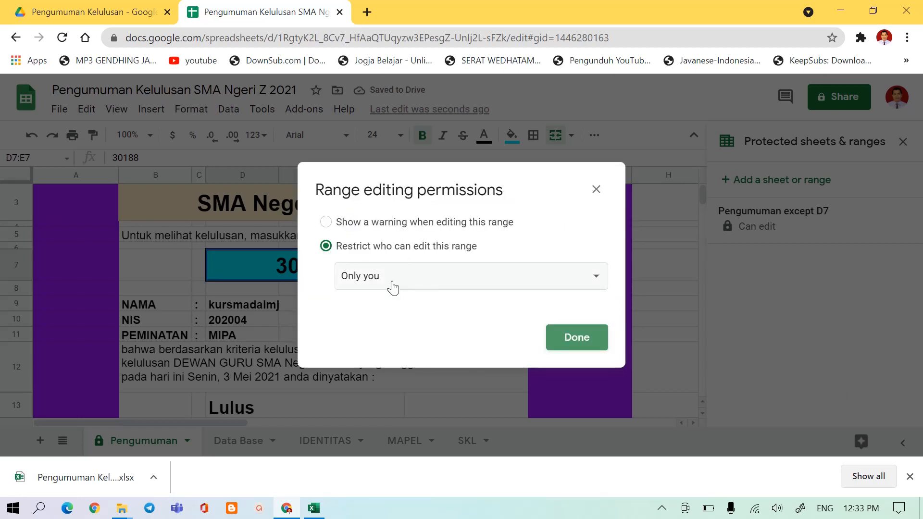
left_click(573, 339)
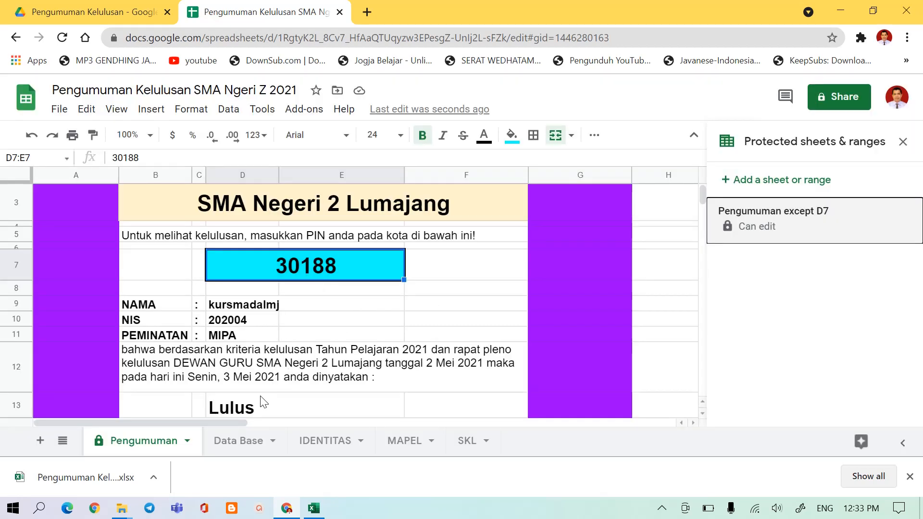
Hide the Data Base, IDENTITAS and MAPEL sheets.
left_click(272, 445)
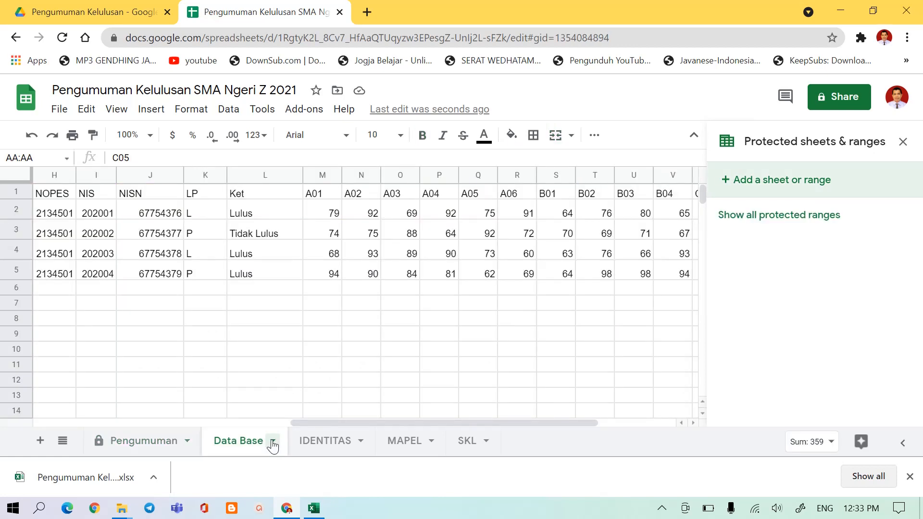
left_click(273, 442)
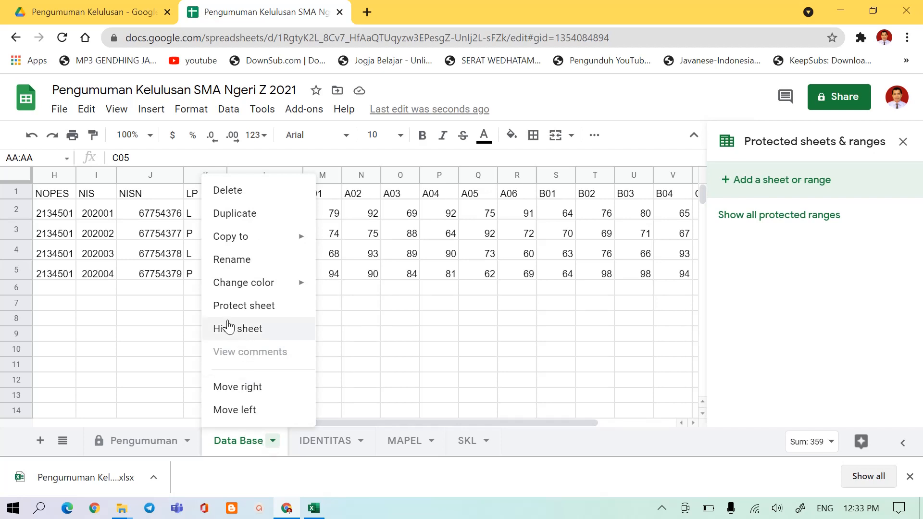
left_click(224, 334)
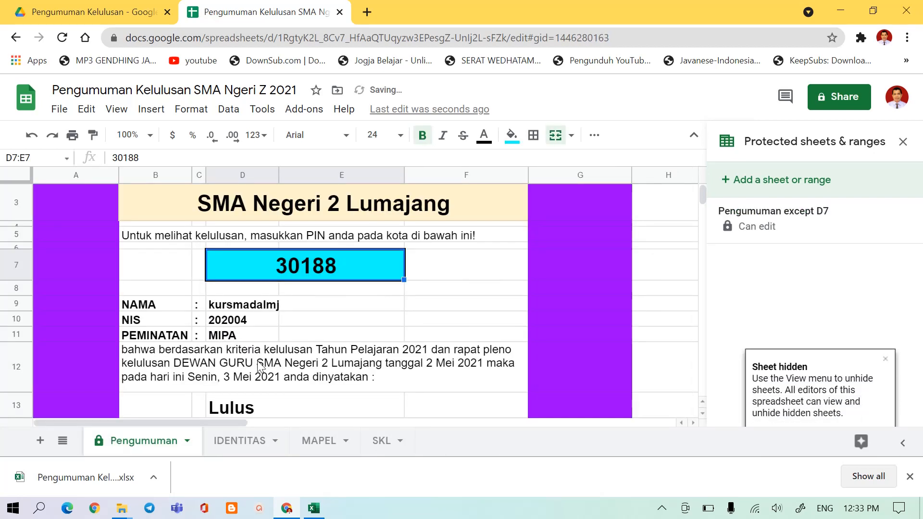
left_click(240, 441)
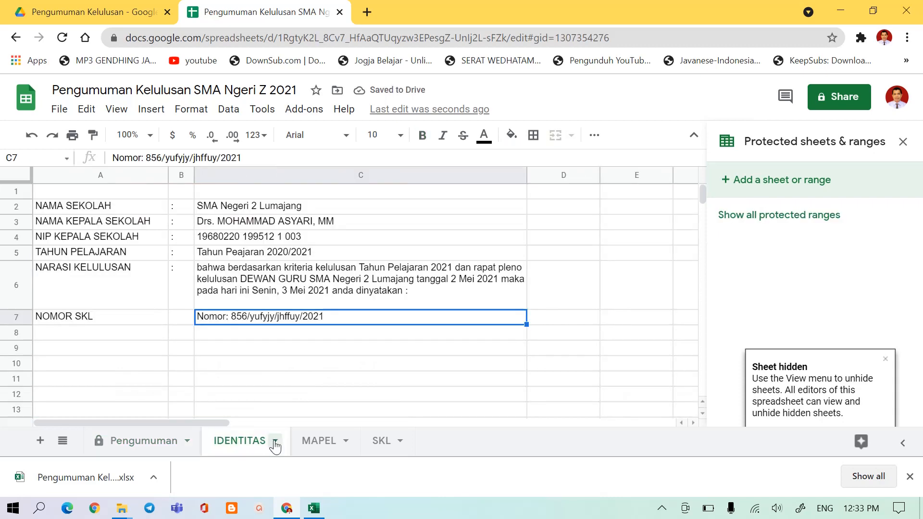
left_click(272, 445)
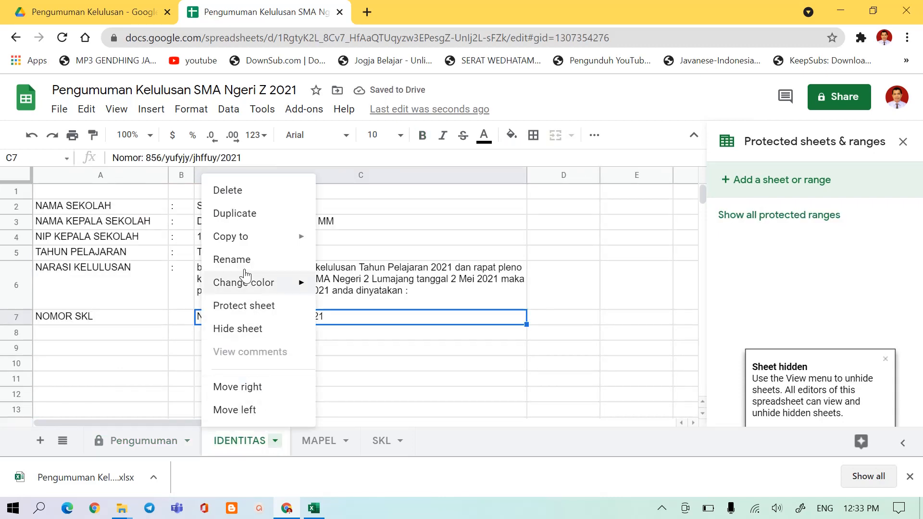
left_click(235, 329)
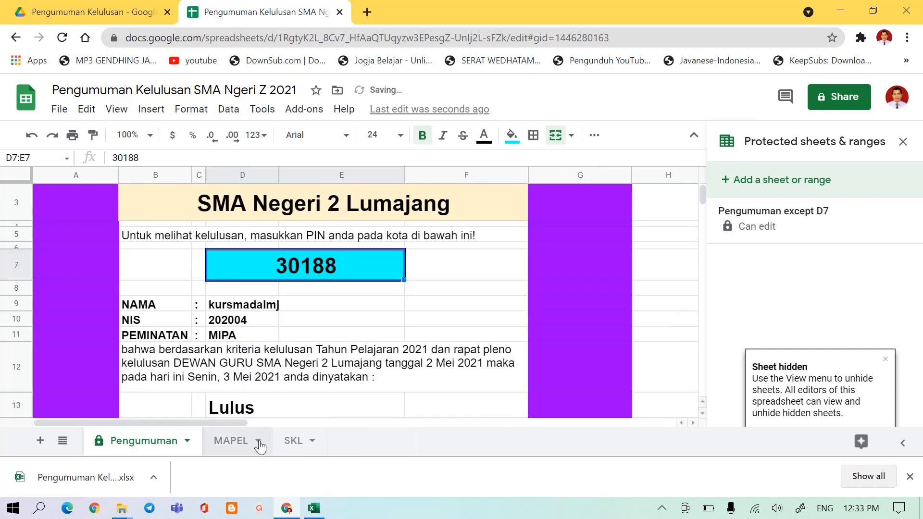
left_click(260, 446)
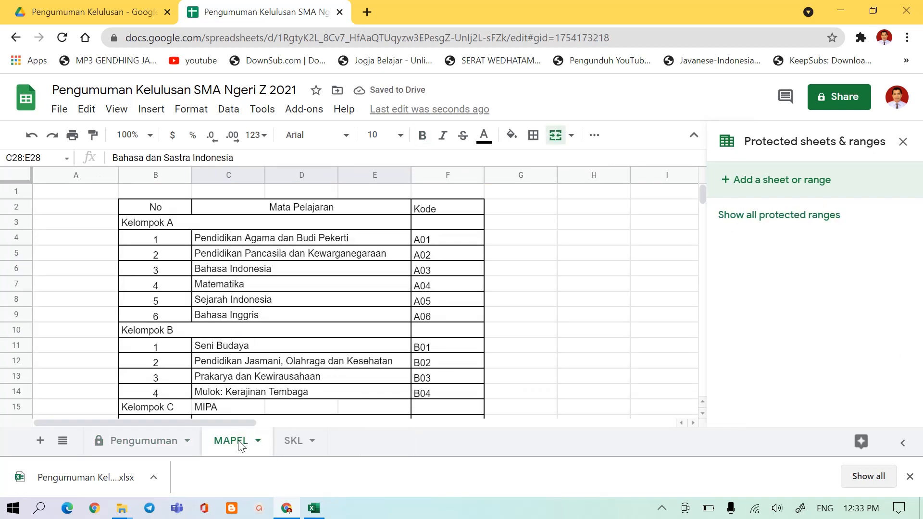
left_click(243, 444)
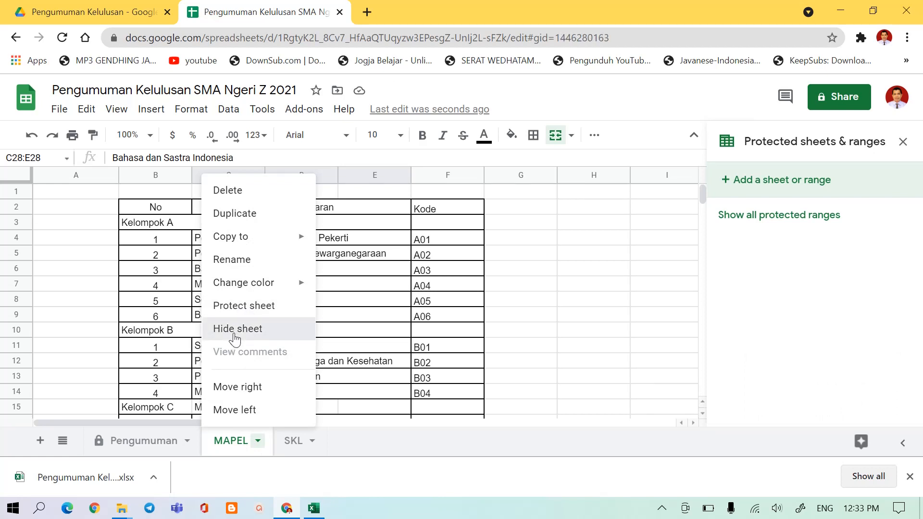
left_click(239, 331)
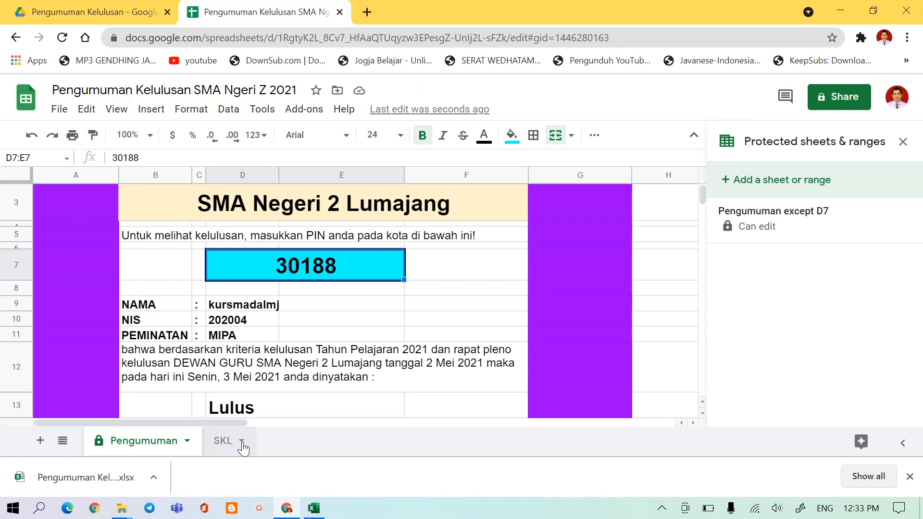
Protect the entire SKL sheet without exceptions, restricting who can edit it to "Only you".
left_click(243, 444)
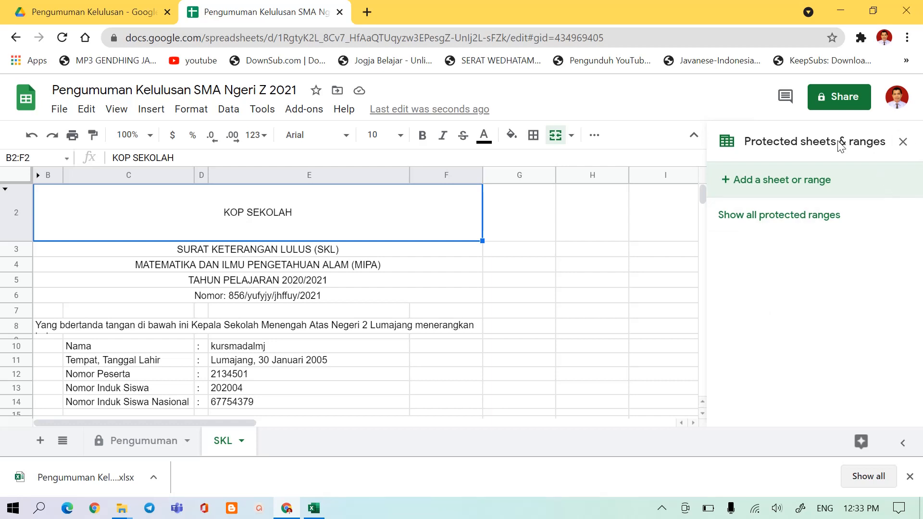
left_click(902, 142)
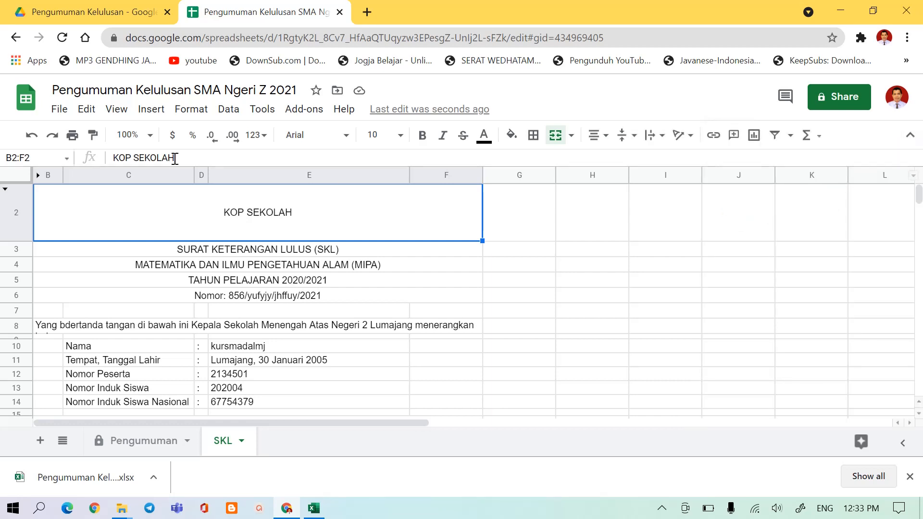
left_click(262, 110)
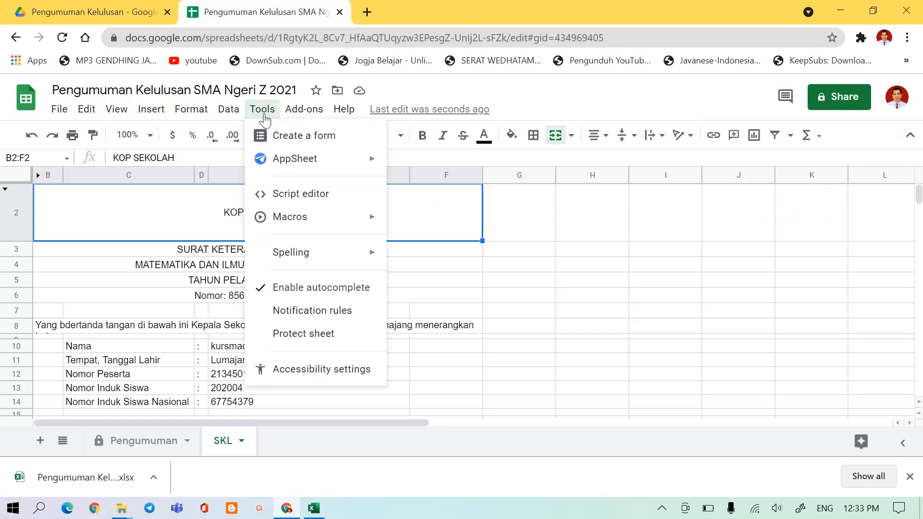
left_click(293, 345)
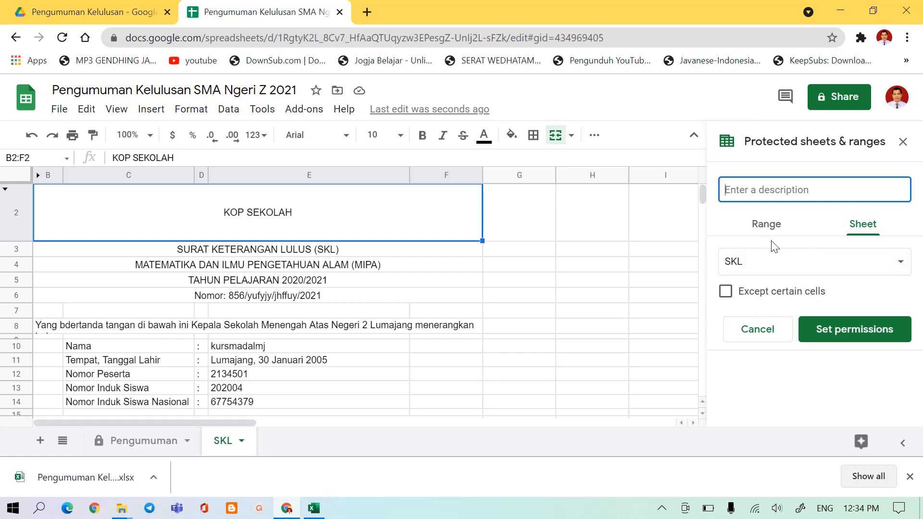
left_click(836, 340)
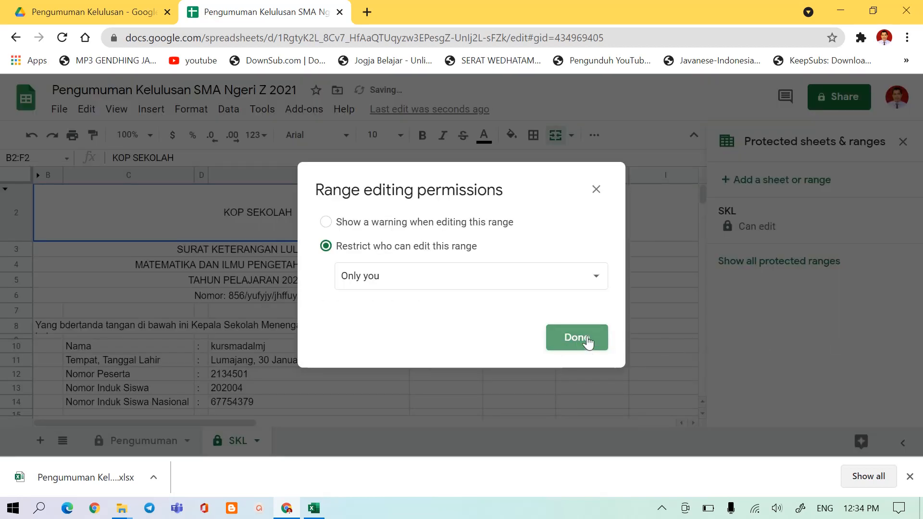
left_click(587, 342)
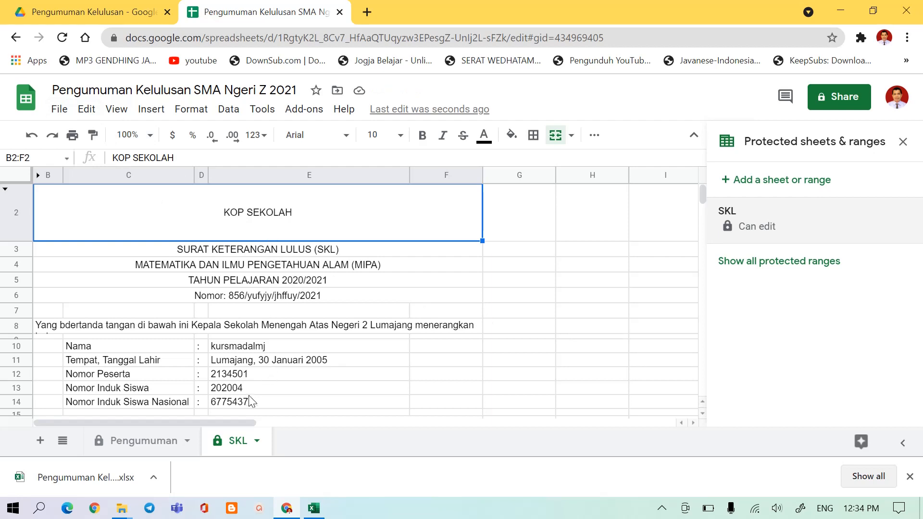
Clear the PIN from the entry box in D7 of the Pengumuman sheet and leave that box selected.
left_click(134, 446)
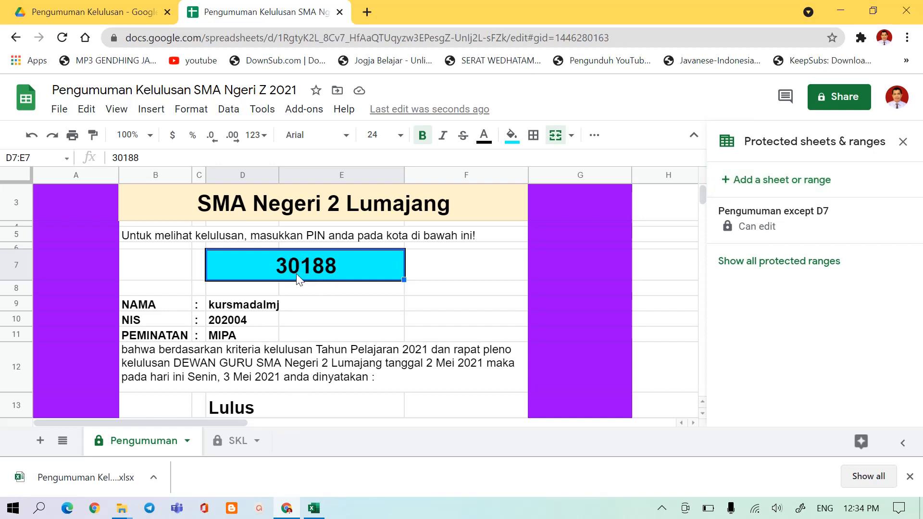
key("Delete")
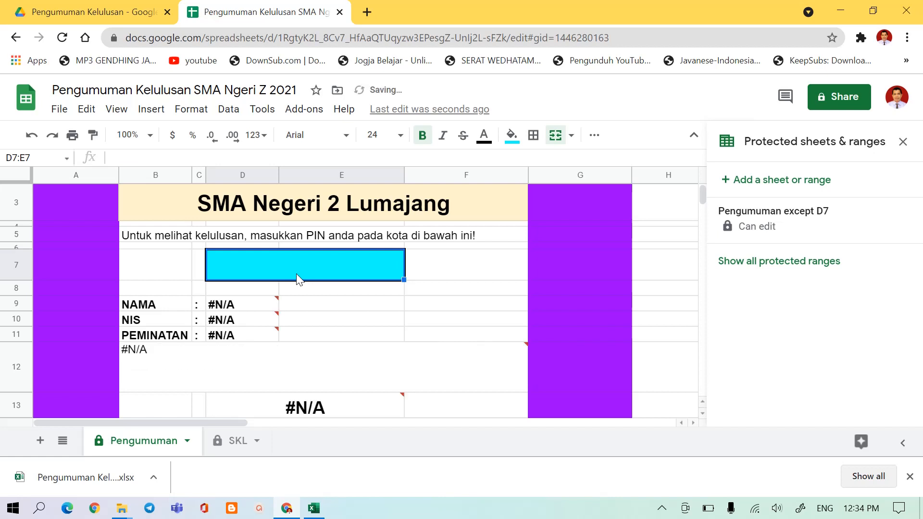
left_click(255, 372)
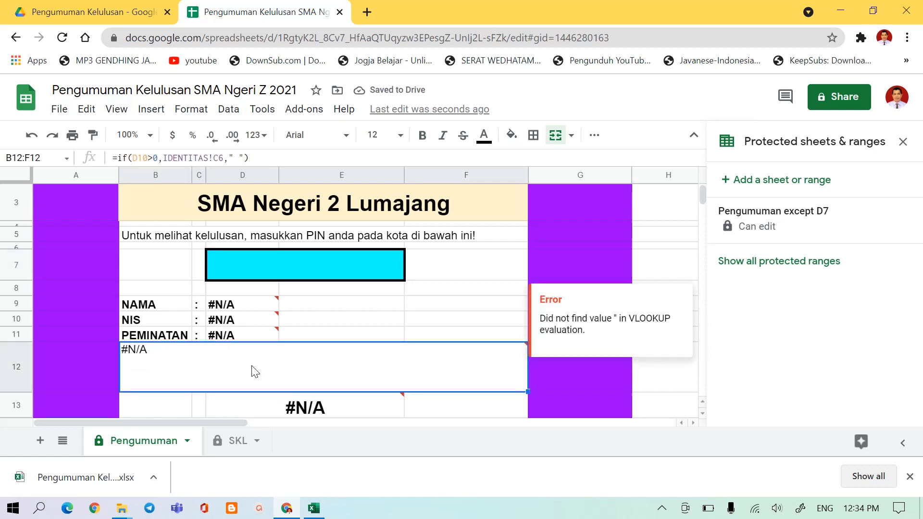
left_click(271, 266)
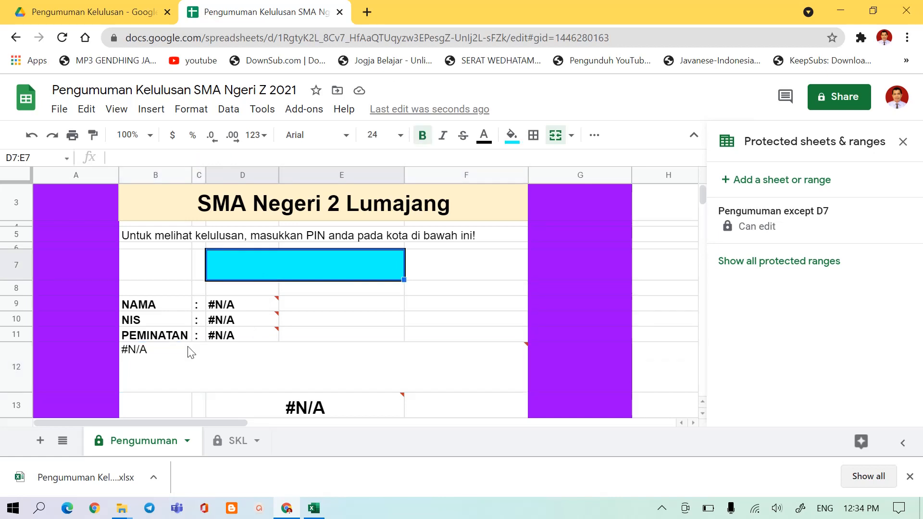
Unhide the Data Base sheet and look up the students' PIN column at its start.
left_click(64, 441)
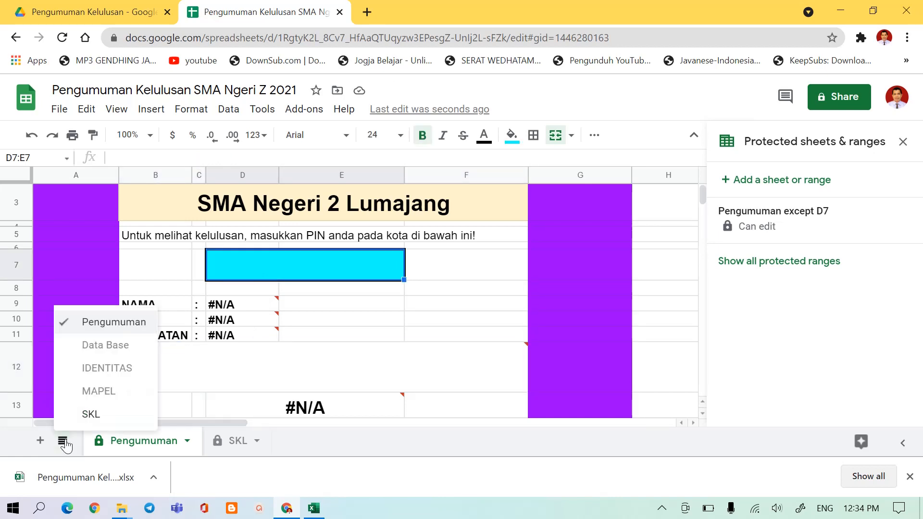
left_click(106, 344)
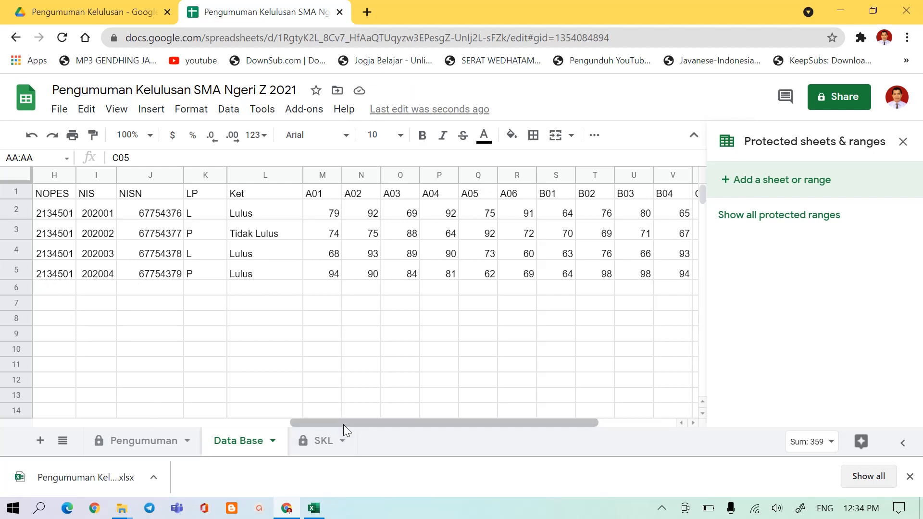
left_click_drag(331, 425, 17, 422)
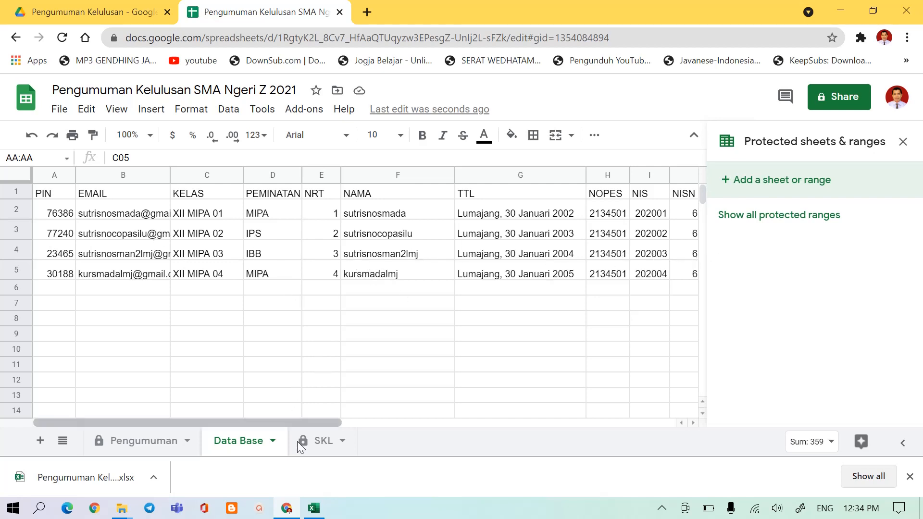
left_click_drag(295, 419, 247, 438)
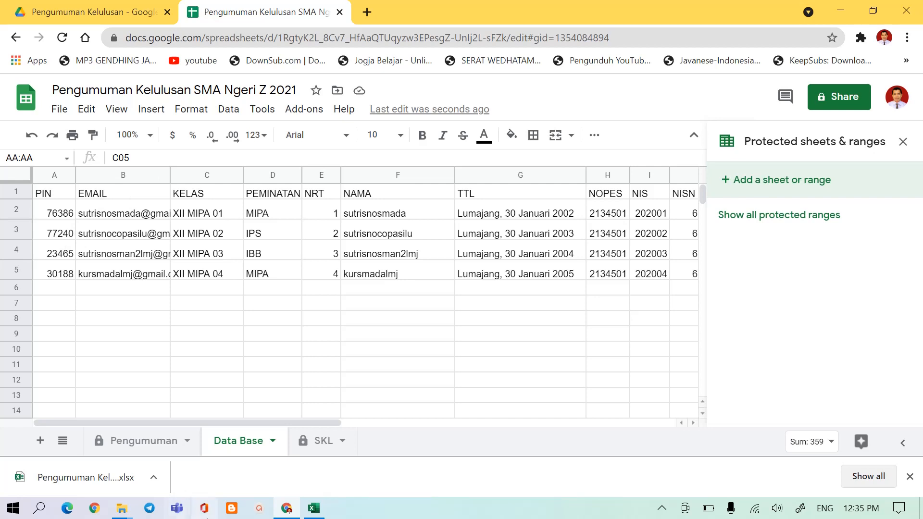
Enter the second student's PIN in the entry box D7 of the Pengumuman sheet.
left_click(124, 442)
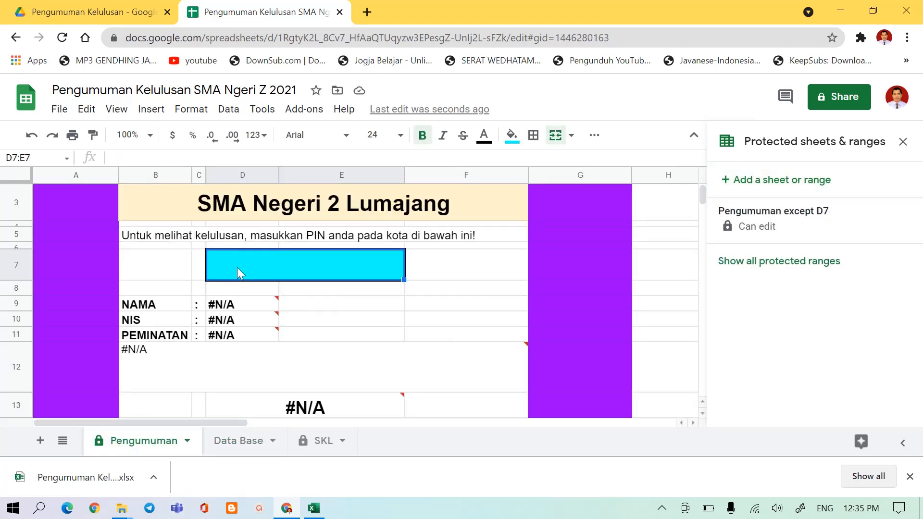
type("7724")
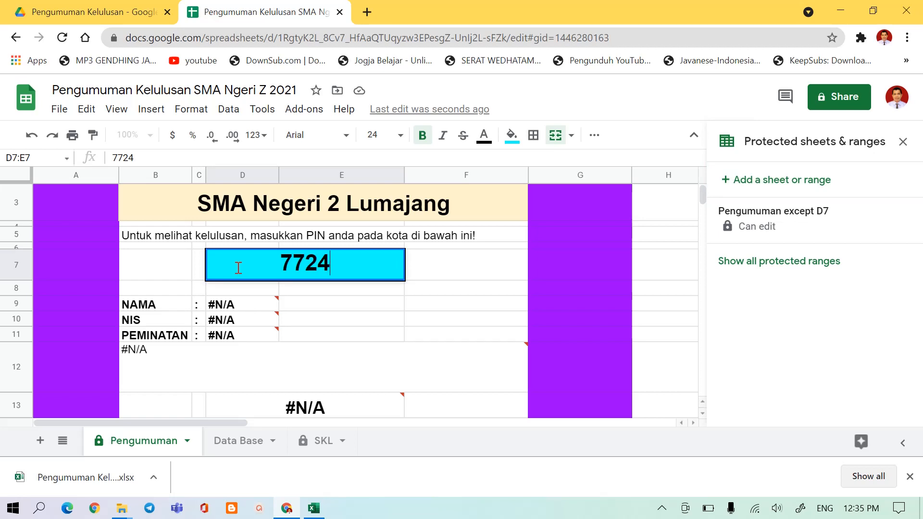
type("0")
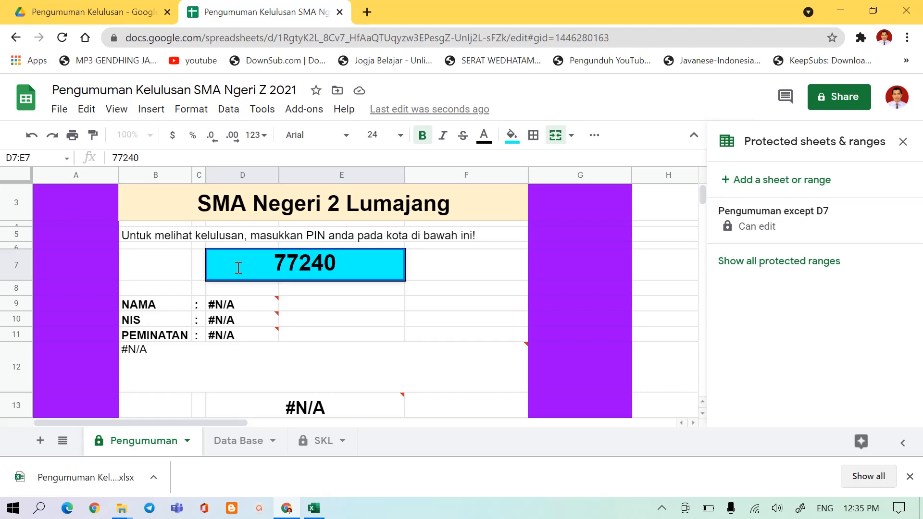
key("Return")
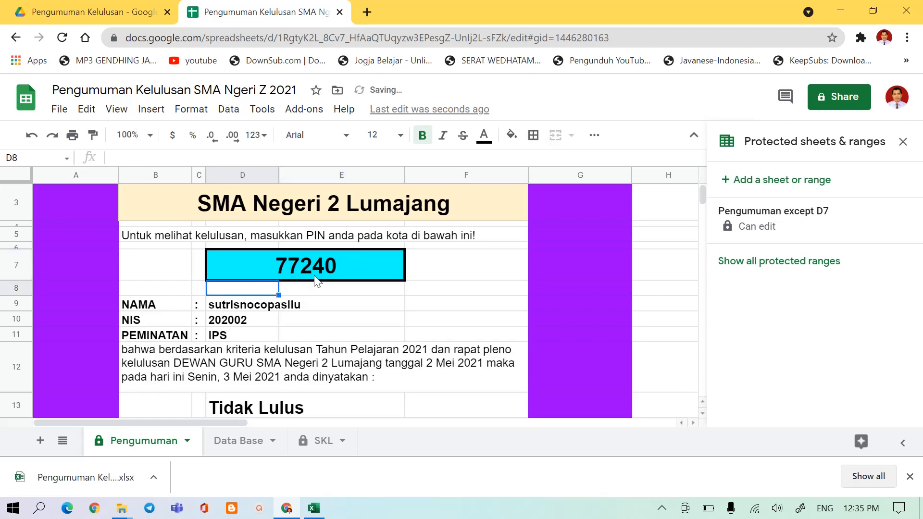
Hide the Data Base sheet.
left_click(275, 447)
left_click(273, 442)
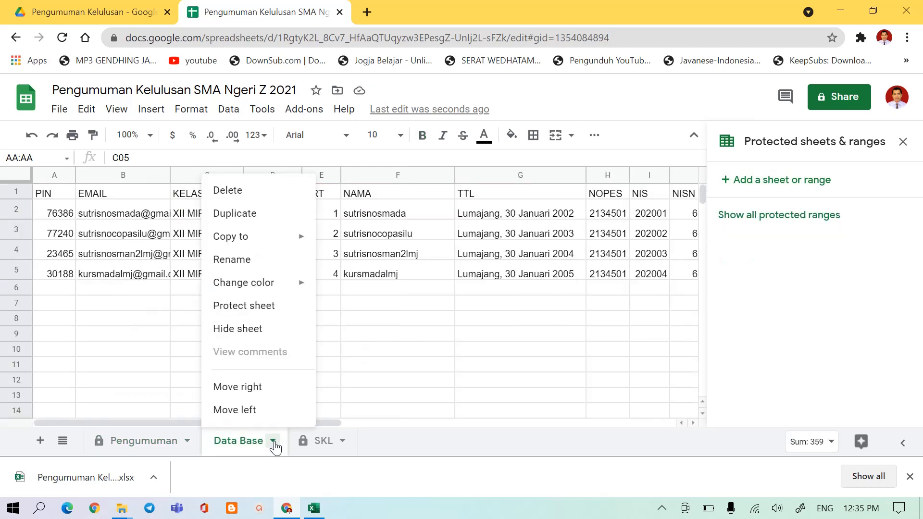
left_click(240, 331)
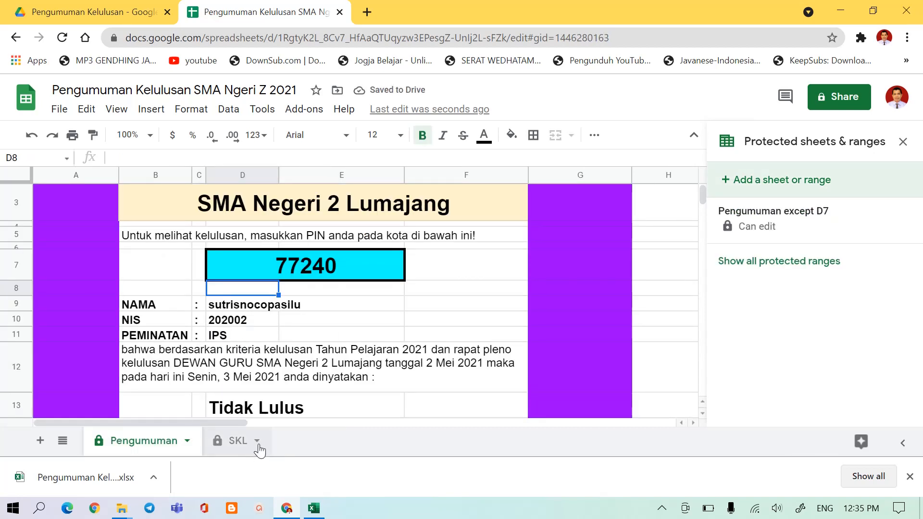
left_click(259, 448)
left_click(258, 442)
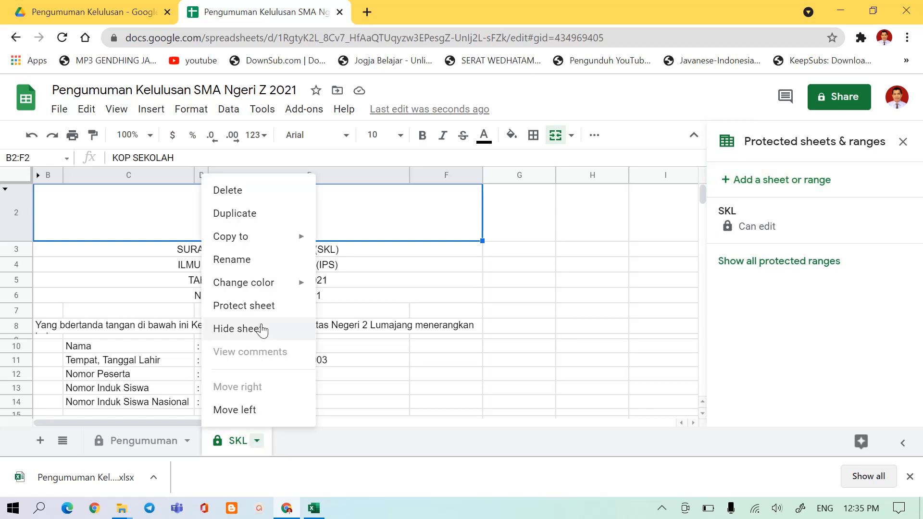
left_click(432, 361)
left_click(138, 442)
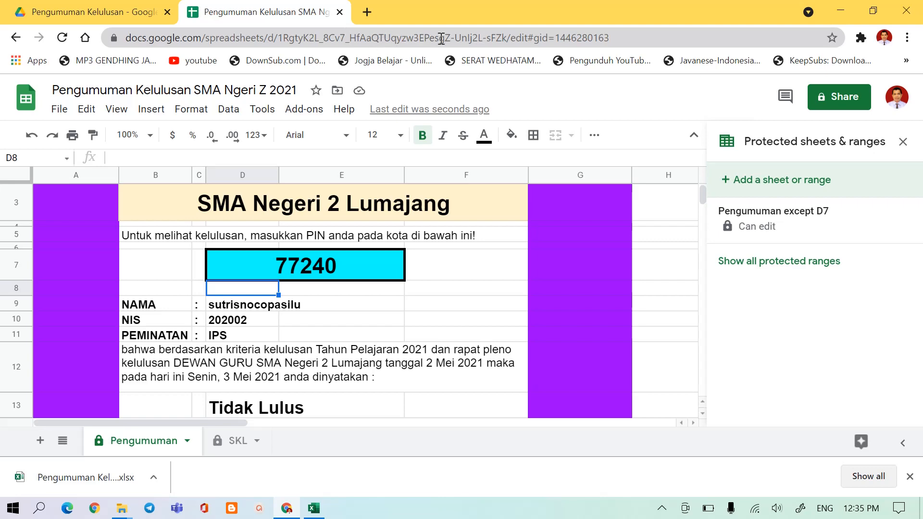
Share the spreadsheet with anyone with the link as Editor and copy the sharing link.
left_click(839, 105)
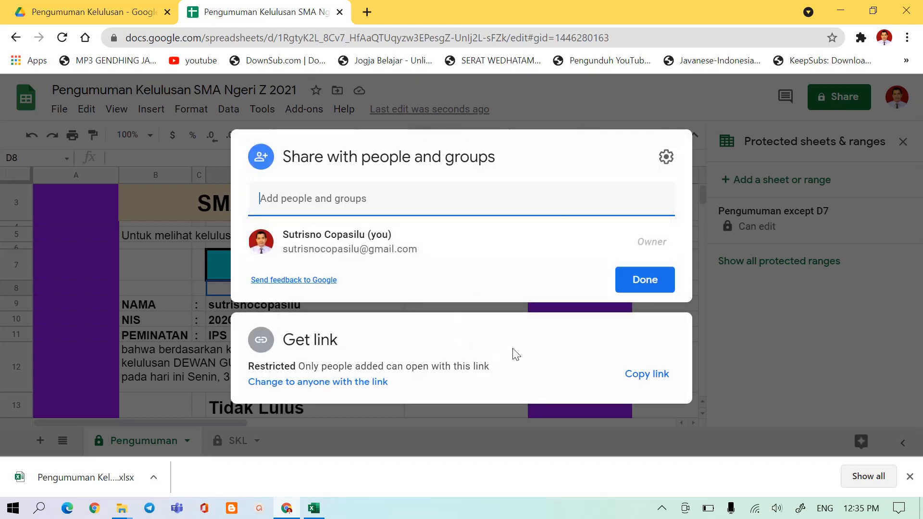
left_click(308, 383)
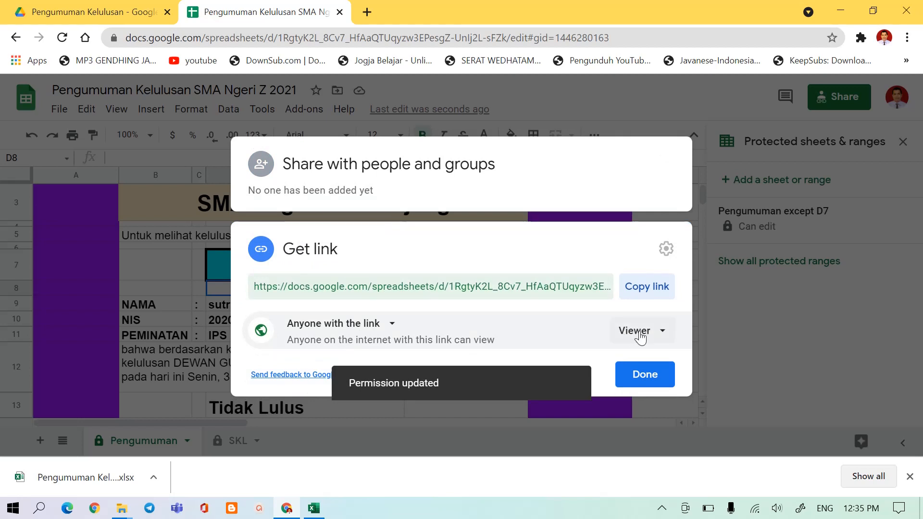
left_click(666, 335)
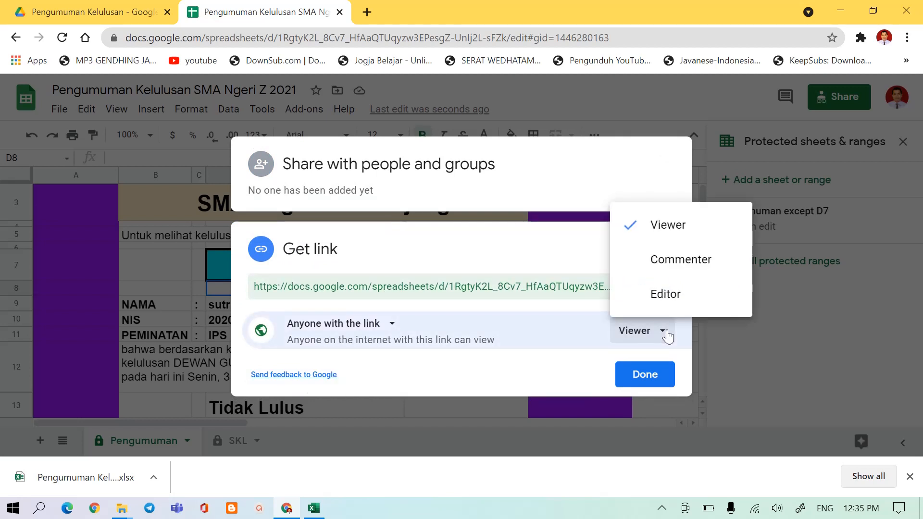
left_click(657, 301)
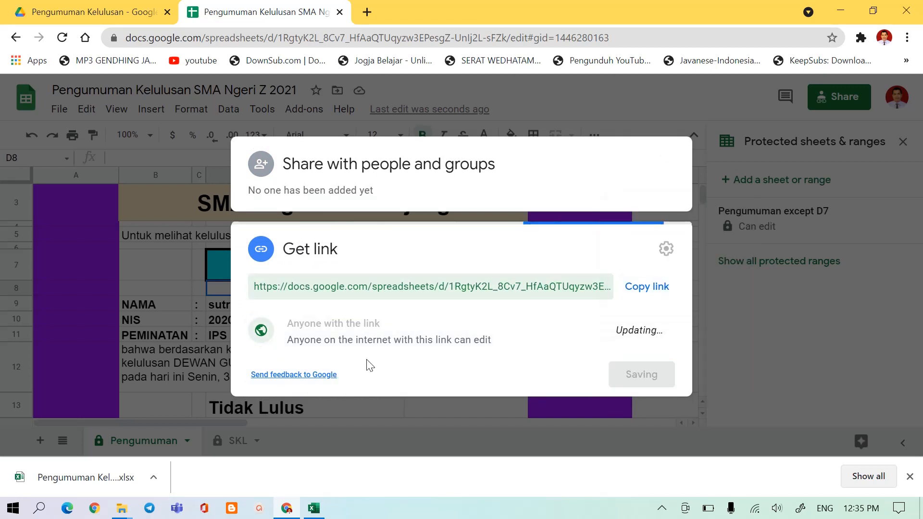
left_click(390, 325)
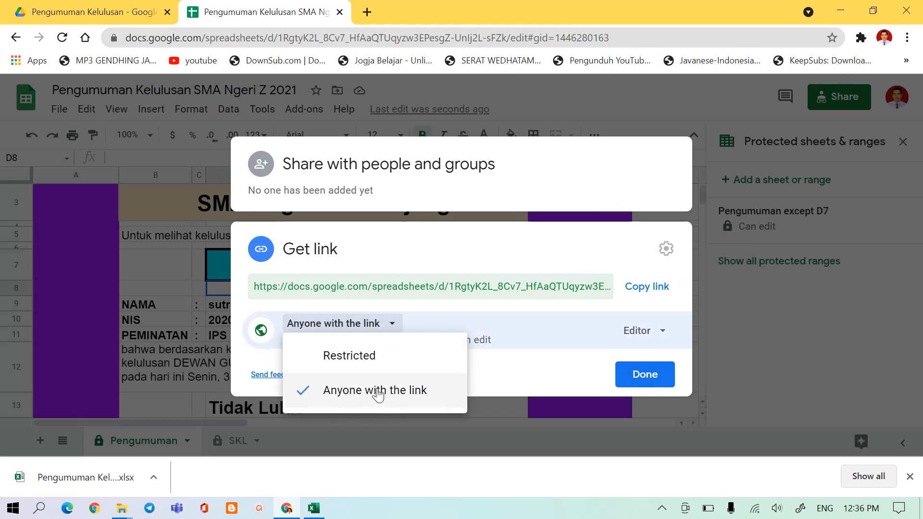
left_click(442, 321)
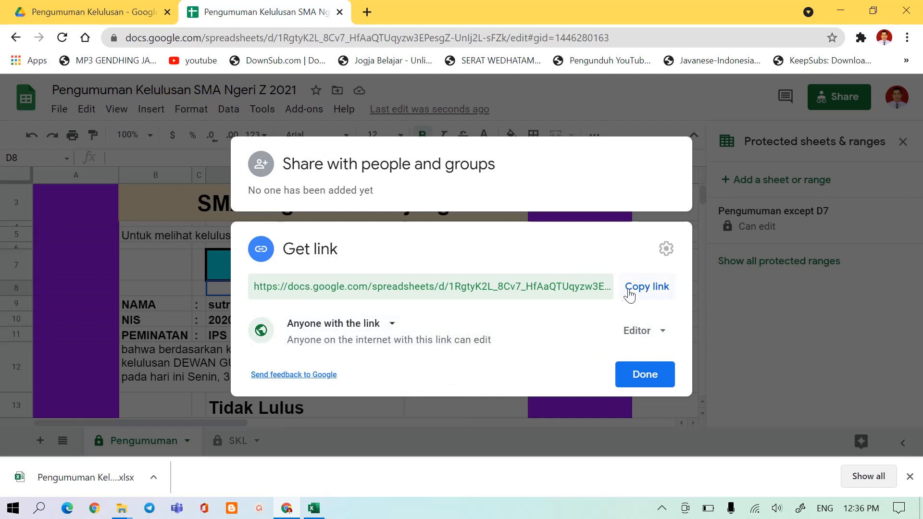
left_click(644, 288)
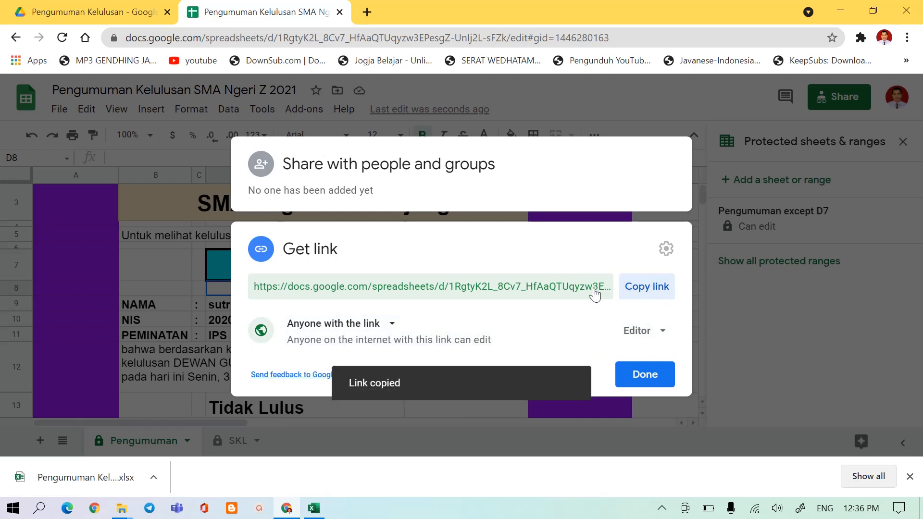
left_click(658, 384)
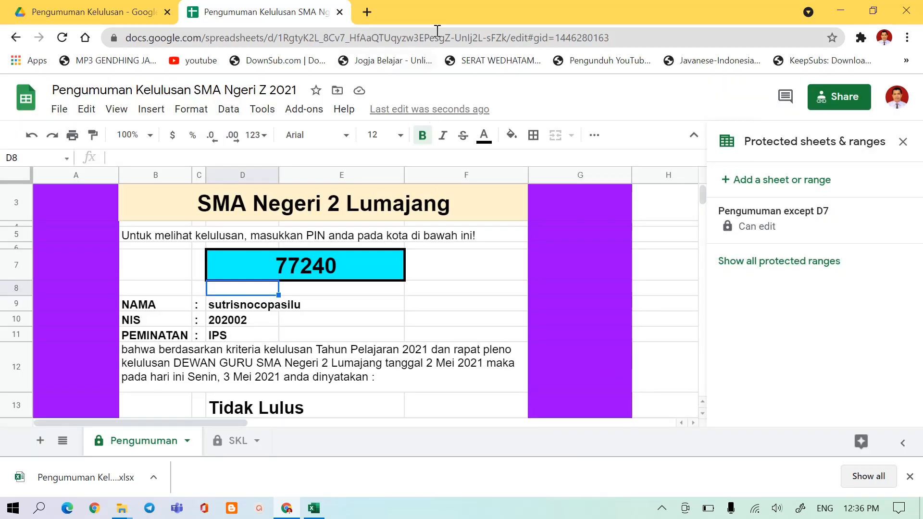
Open the bit.ly link management site in a new browser tab.
left_click(367, 12)
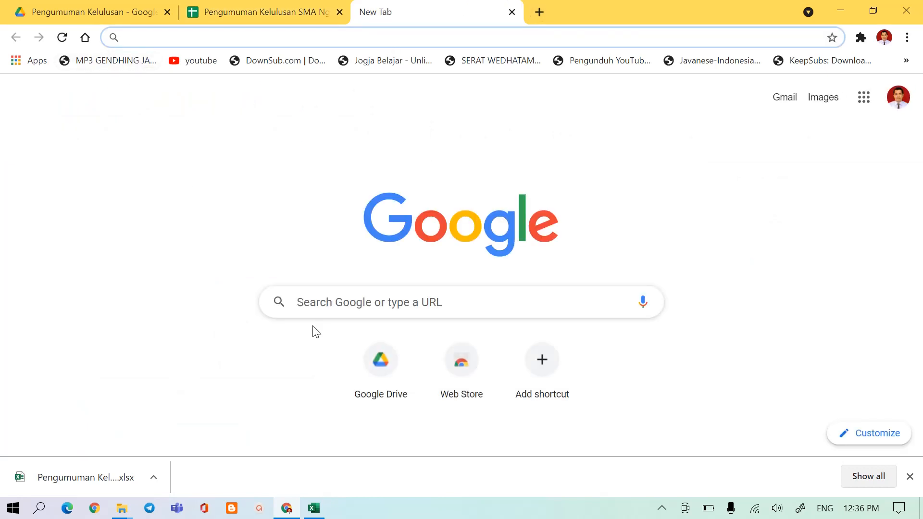
left_click(310, 303)
type("bi")
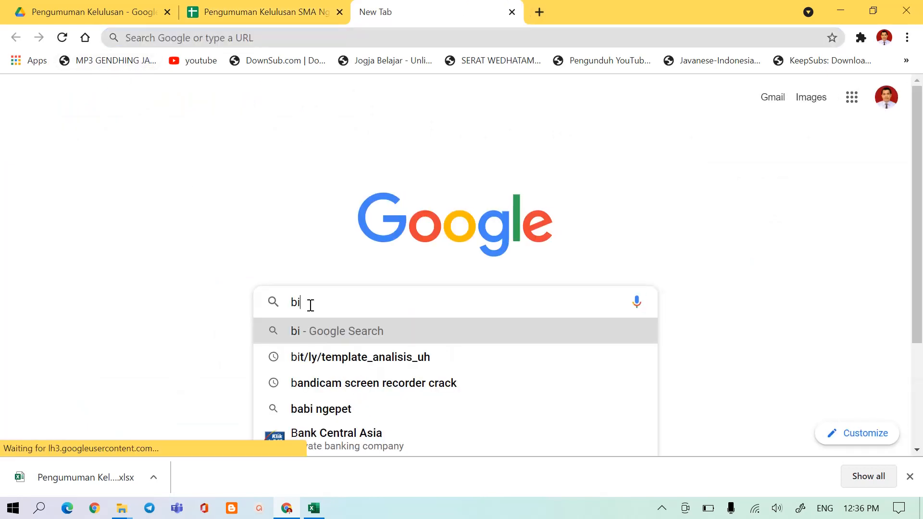
type("t.ly")
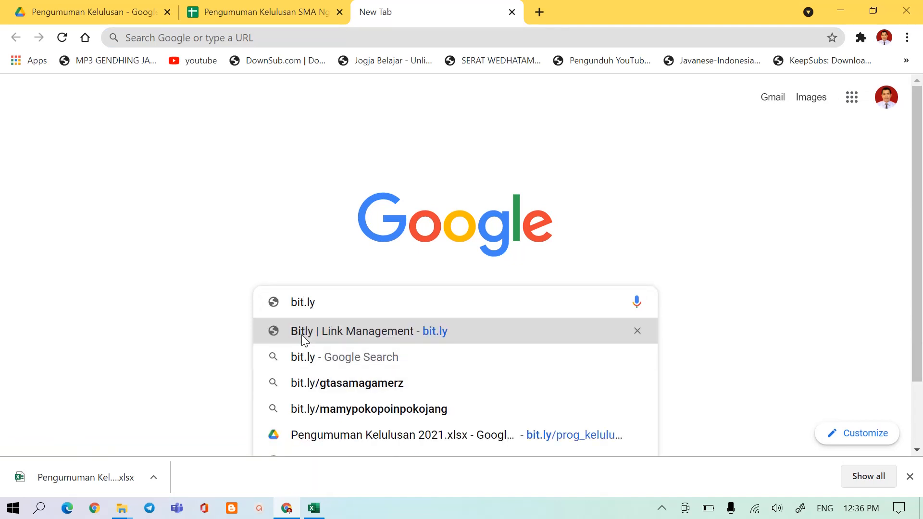
left_click(301, 335)
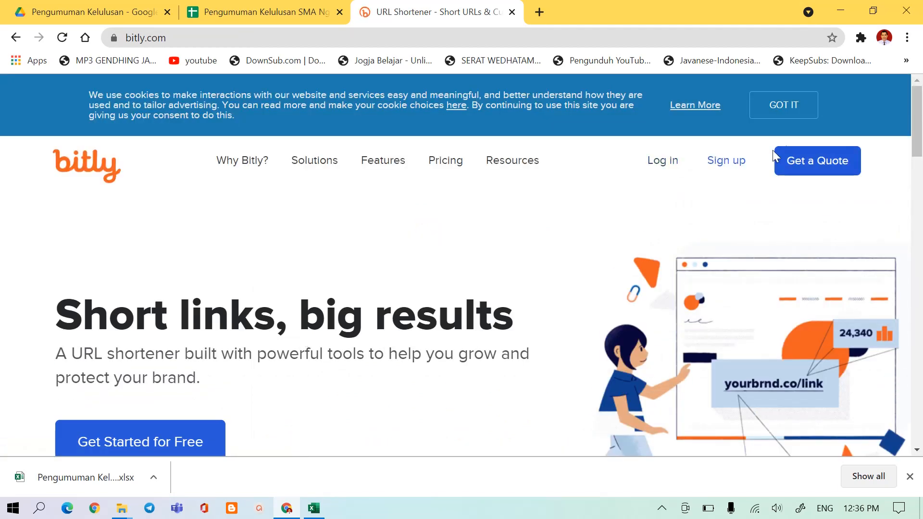
Log in to Bitly with the prefilled account credentials.
left_click(666, 164)
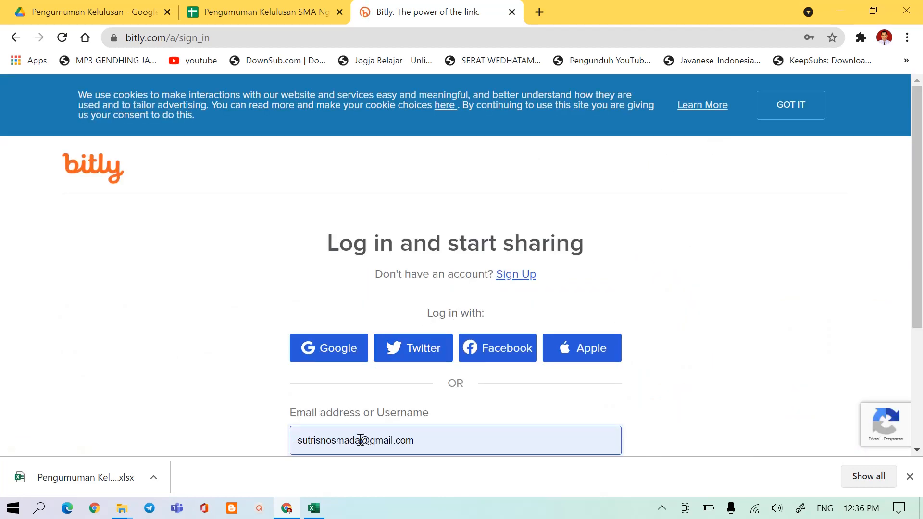
scroll(412, 395, "down", 3)
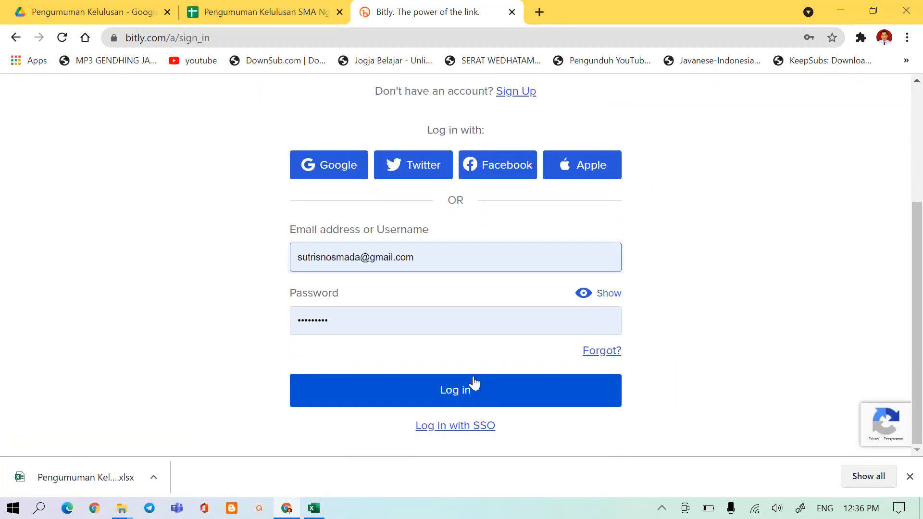
left_click(465, 400)
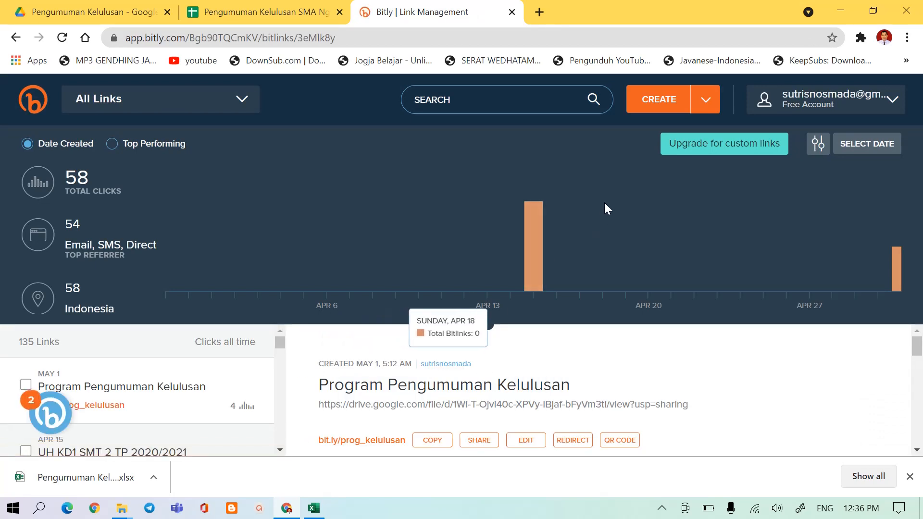
Start creating a new Bitly link and copy the spreadsheet's sharing link again from Google Sheets.
left_click(660, 100)
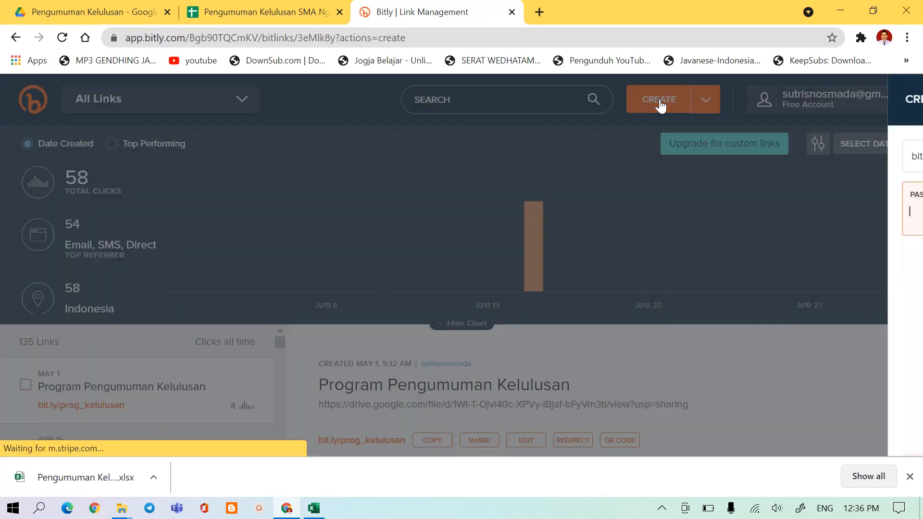
left_click(232, 22)
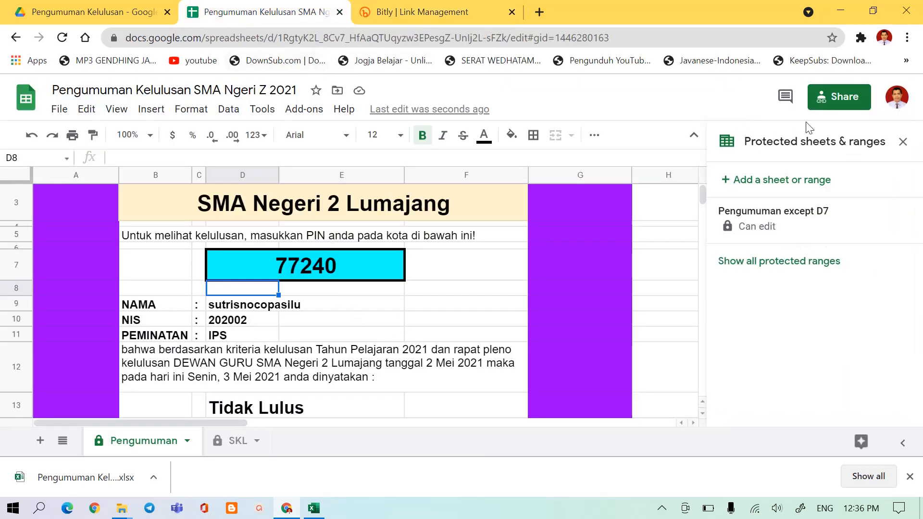
left_click(840, 100)
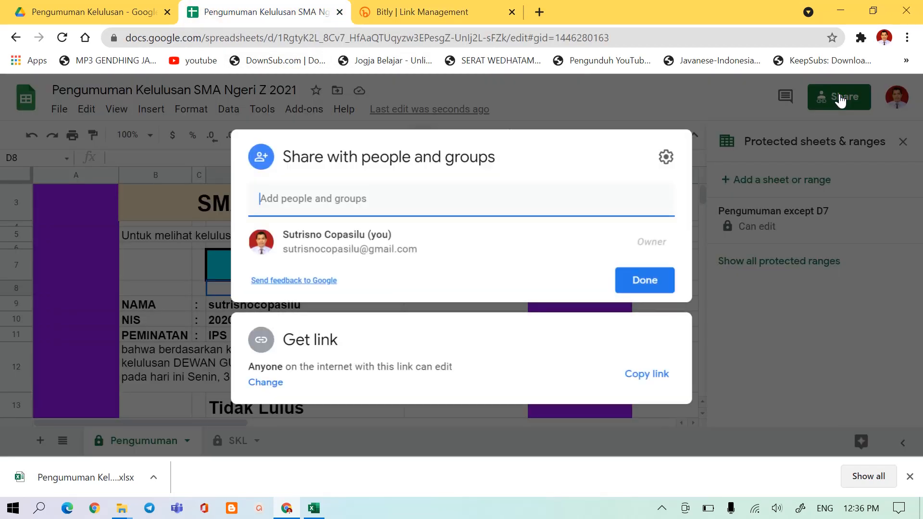
left_click(646, 378)
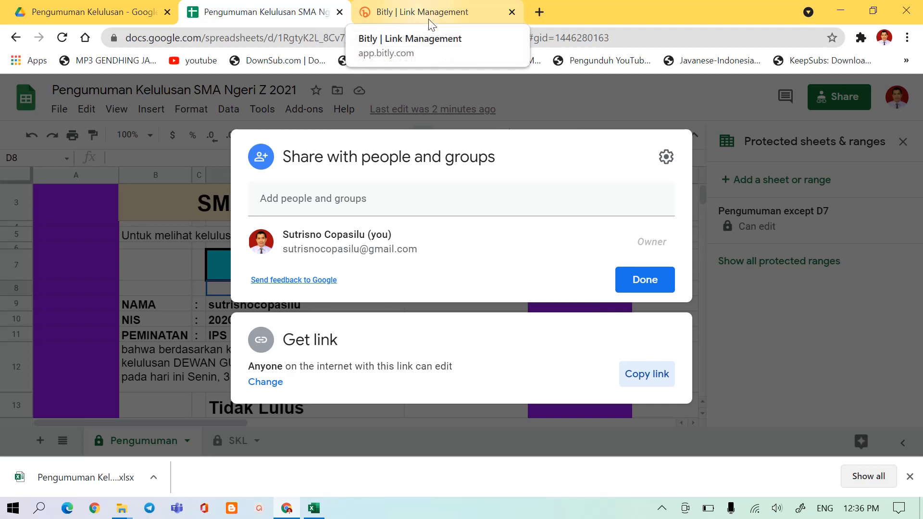
left_click(649, 278)
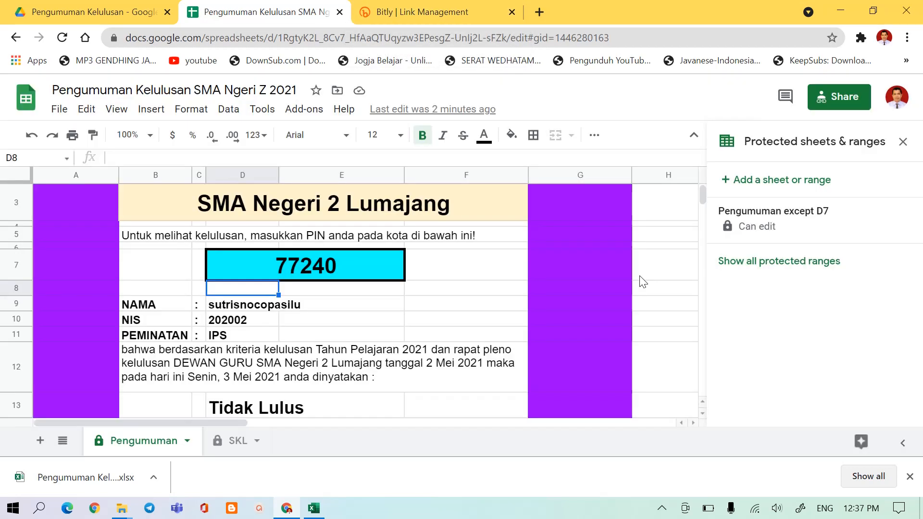
Switch to Bitly and create a short link from the copied spreadsheet URL on the bit.ly domain.
left_click(383, 13)
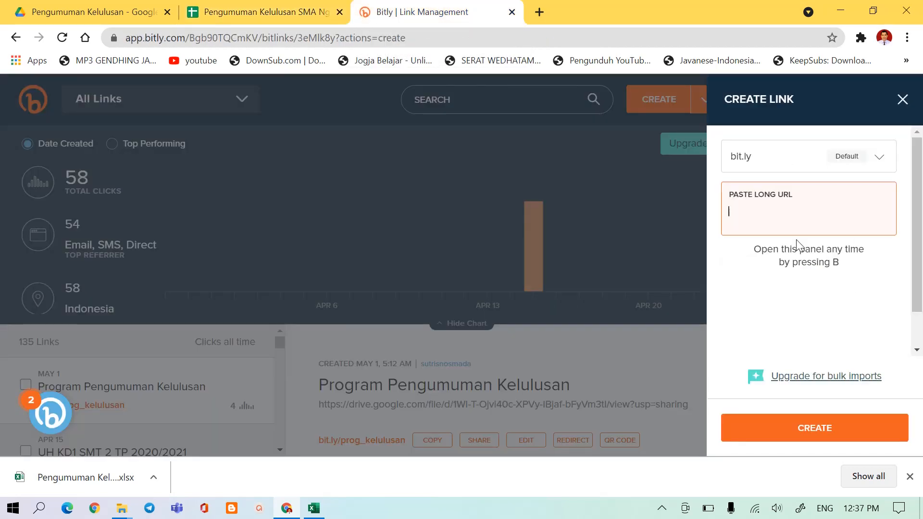
right_click(749, 214)
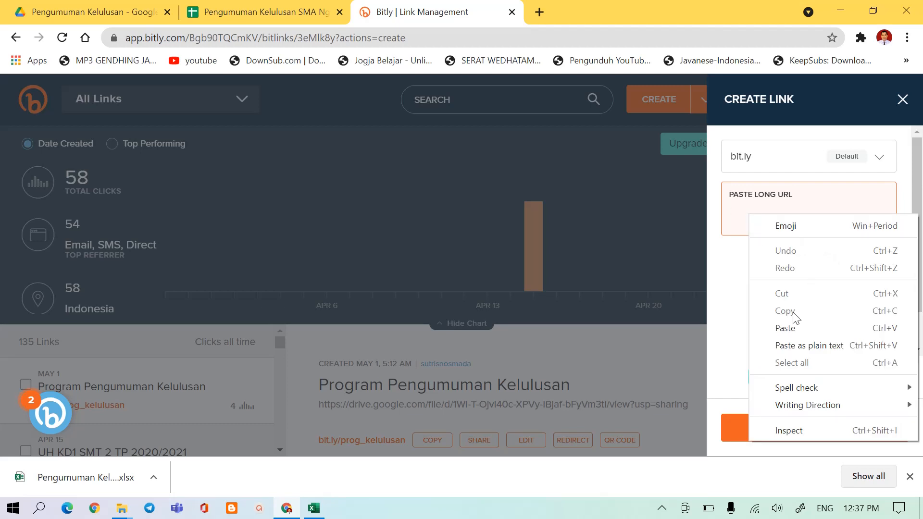
left_click(788, 328)
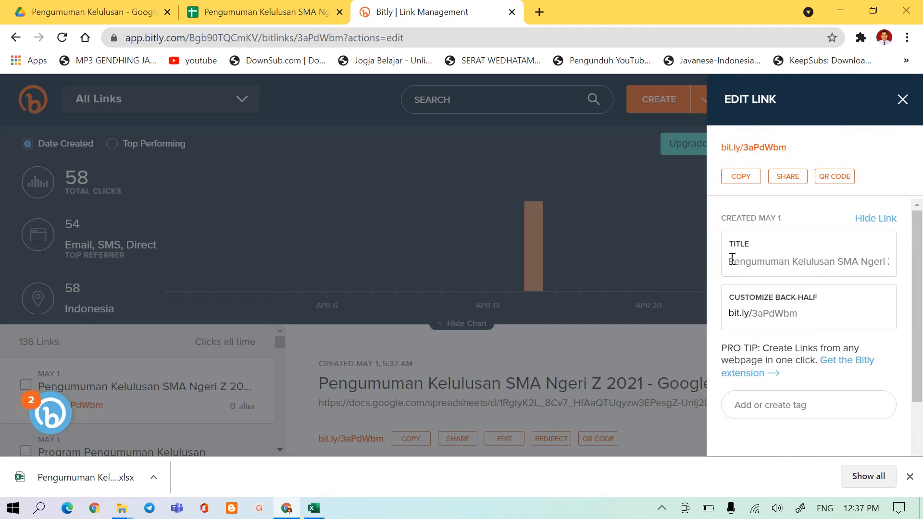
Remove "- Google Sheets" from the end of the new short link's title, keeping "Pengumuman Kelulusan SMA Ngeri Z 2021".
left_click(867, 262)
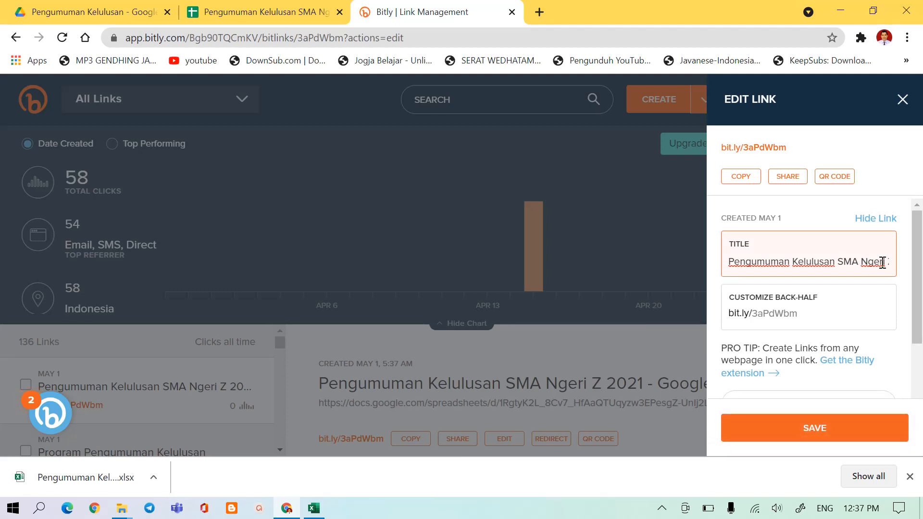
key("Right")
key("Right")
key("Right")
key("Right")
key("Right")
key("Right")
key("Right")
key("Right")
key("Right")
key("Right")
key("Right")
key("Right")
key("Right")
key("Right")
key("Right")
key("Right")
key("Right")
key("Right")
key("Right")
key("Right")
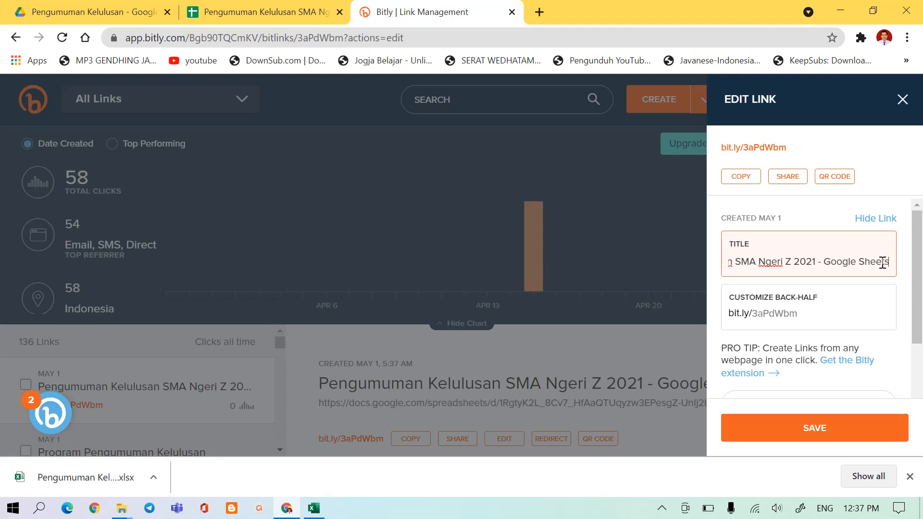
key("BackSpace")
key("BackSpace")
key("BackSpace")
key("BackSpace")
key("BackSpace")
key("BackSpace")
key("BackSpace")
key("BackSpace")
key("BackSpace")
key("BackSpace")
key("BackSpace")
key("BackSpace")
key("BackSpace")
key("BackSpace")
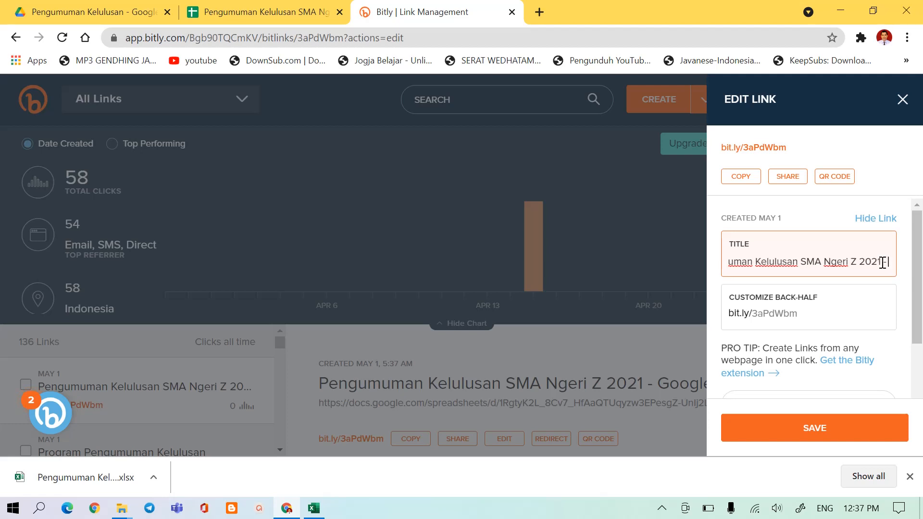
key("BackSpace")
key("BackSpace")
key("BackSpace")
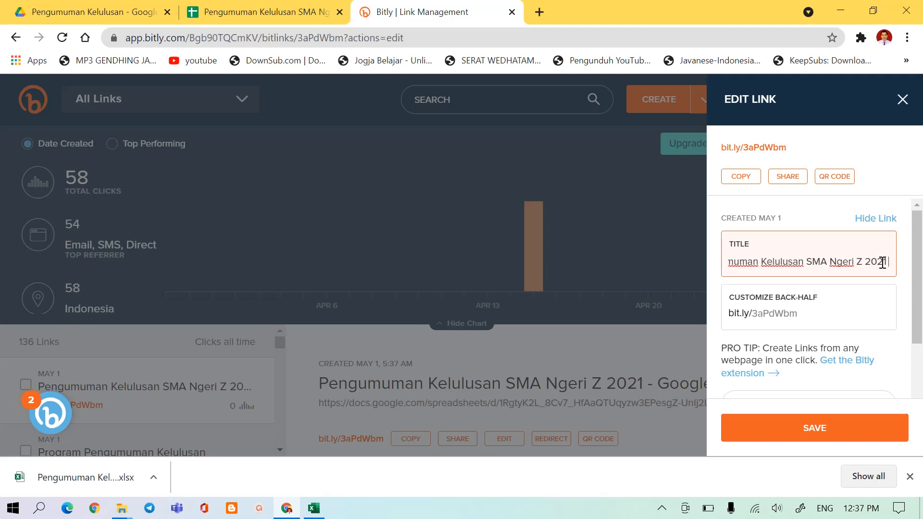
left_click(757, 317)
left_click_drag(799, 313, 750, 315)
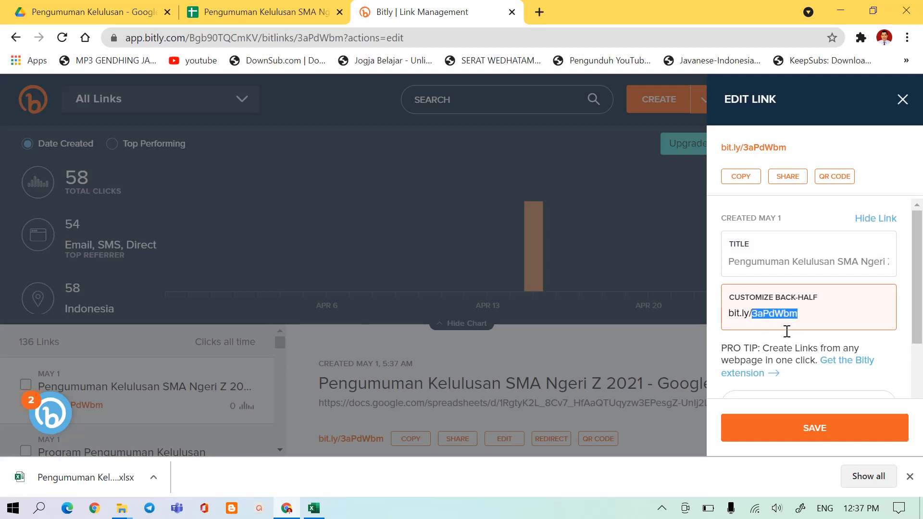
type("P")
key("BackSpace")
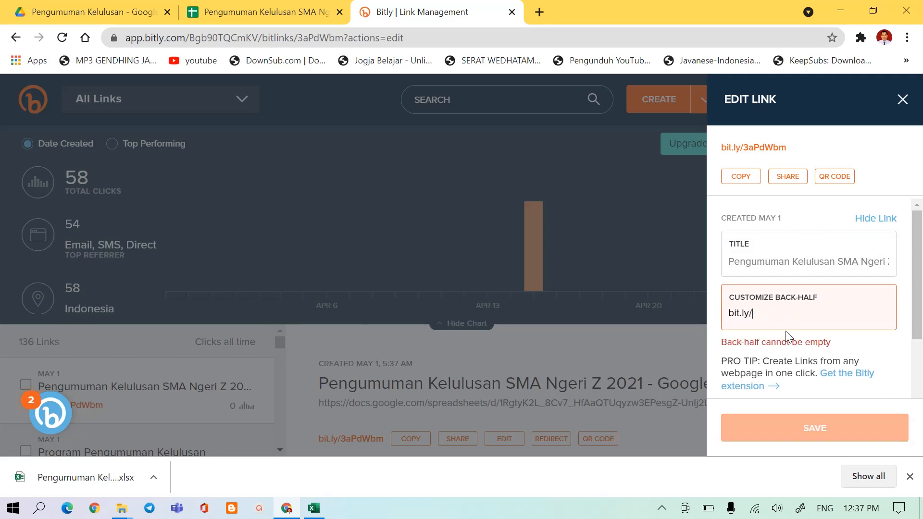
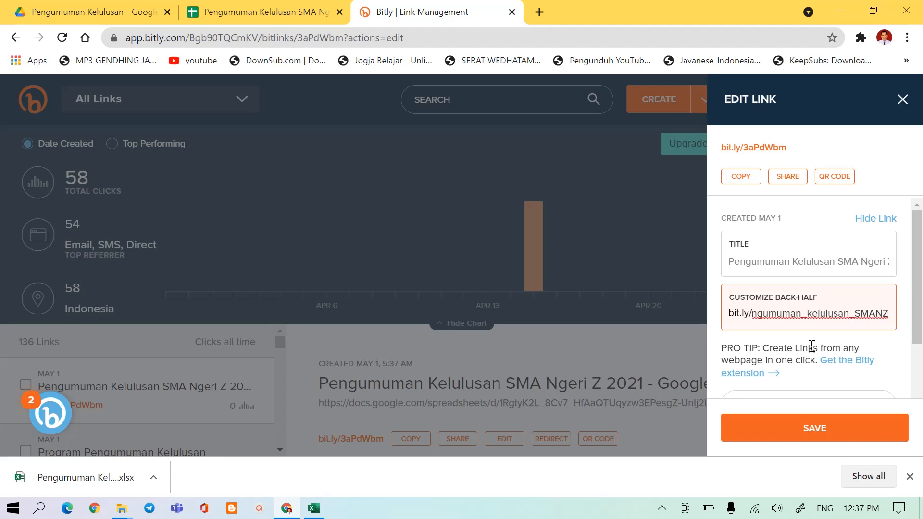
left_click(807, 429)
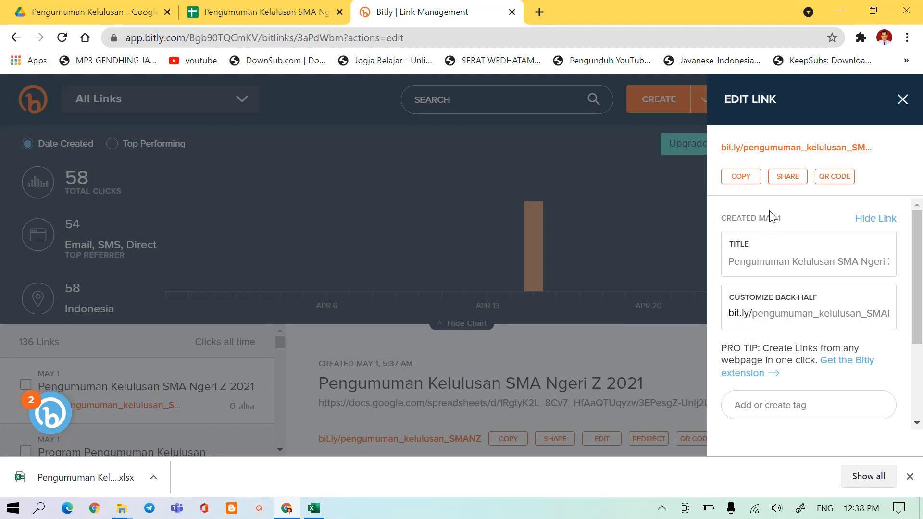
Copy the customized short link and open it in a new browser tab to test it.
left_click(744, 178)
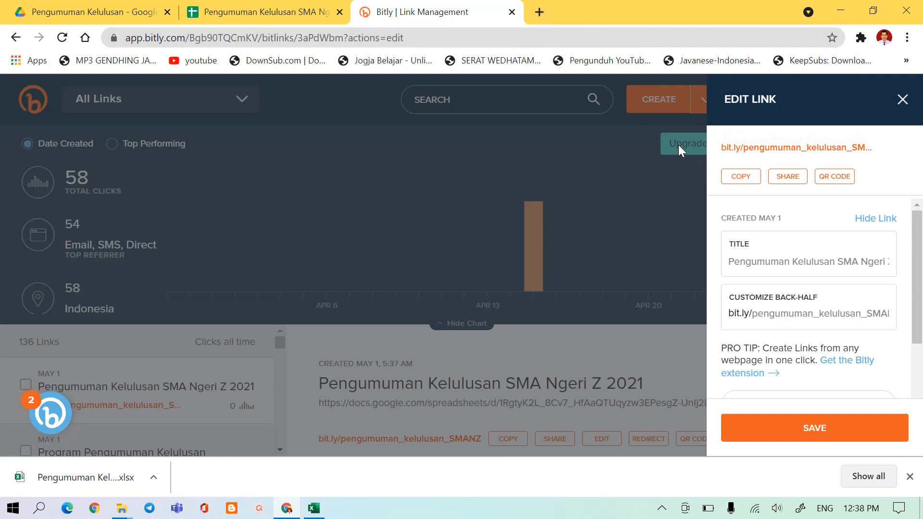
left_click(747, 176)
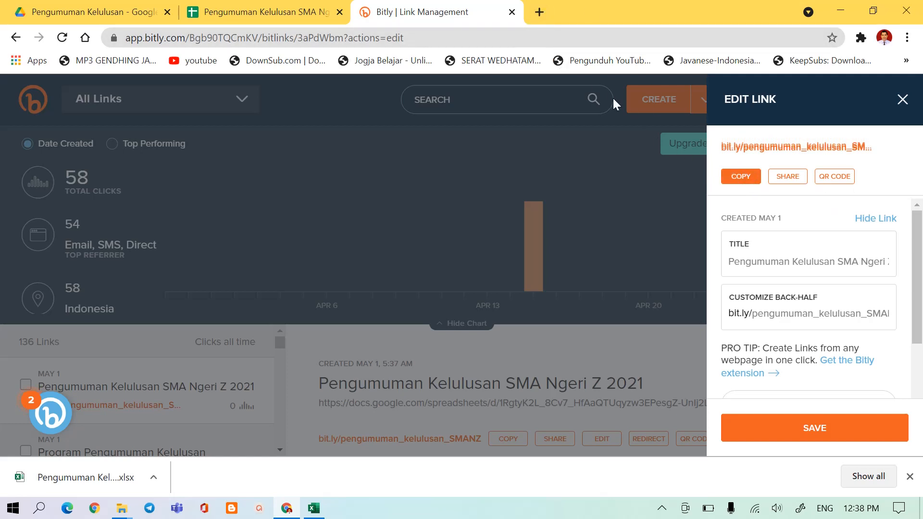
left_click(539, 13)
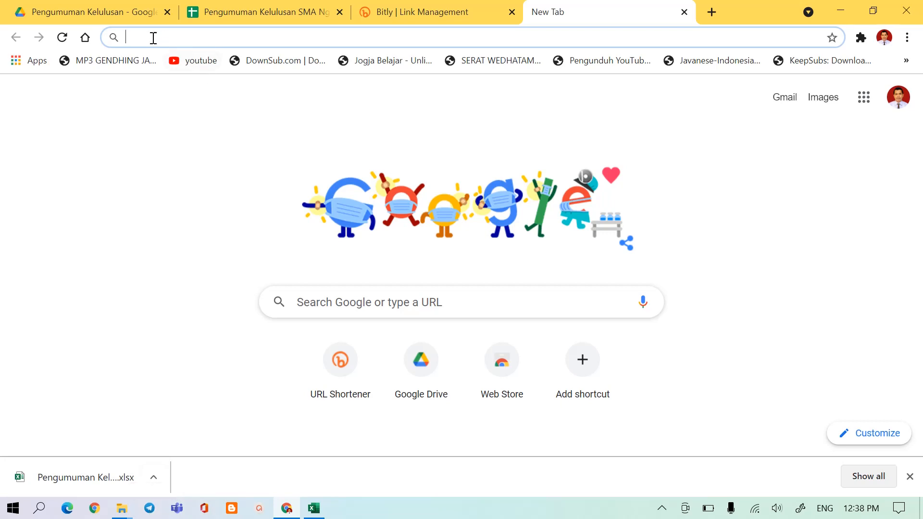
left_click(136, 38)
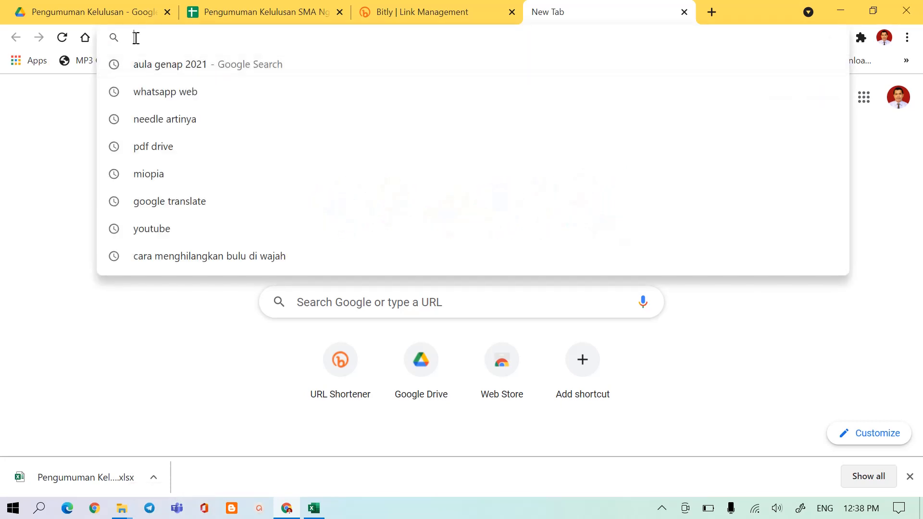
right_click(136, 38)
left_click(167, 132)
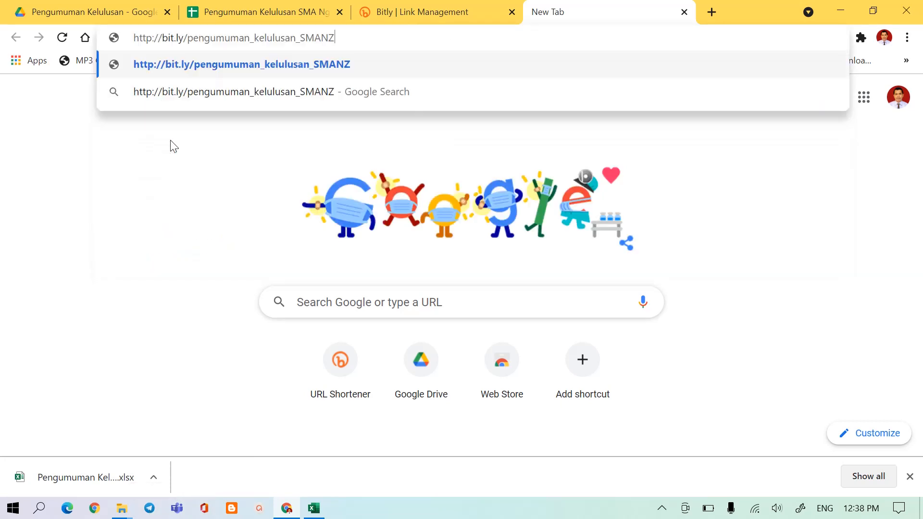
left_click(236, 71)
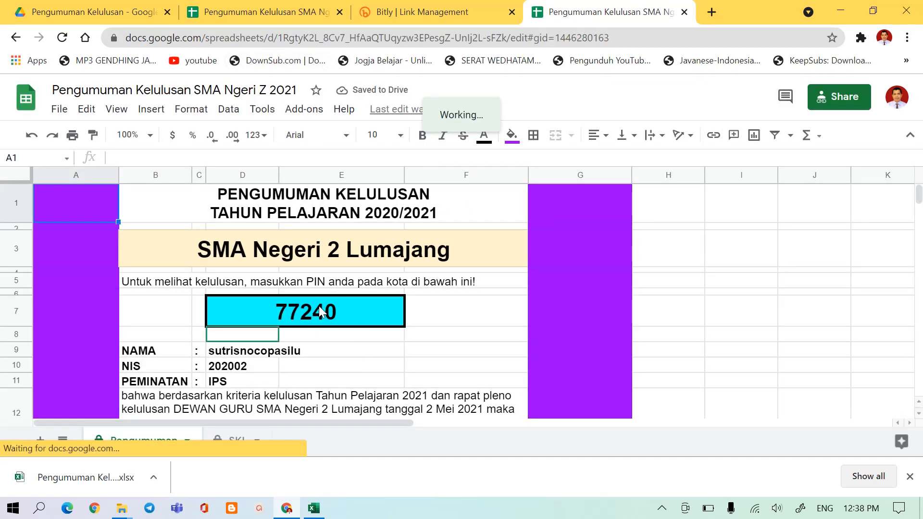
Close the test tab and clear the PIN from cell D7 in the original Pengumuman spreadsheet.
left_click(684, 13)
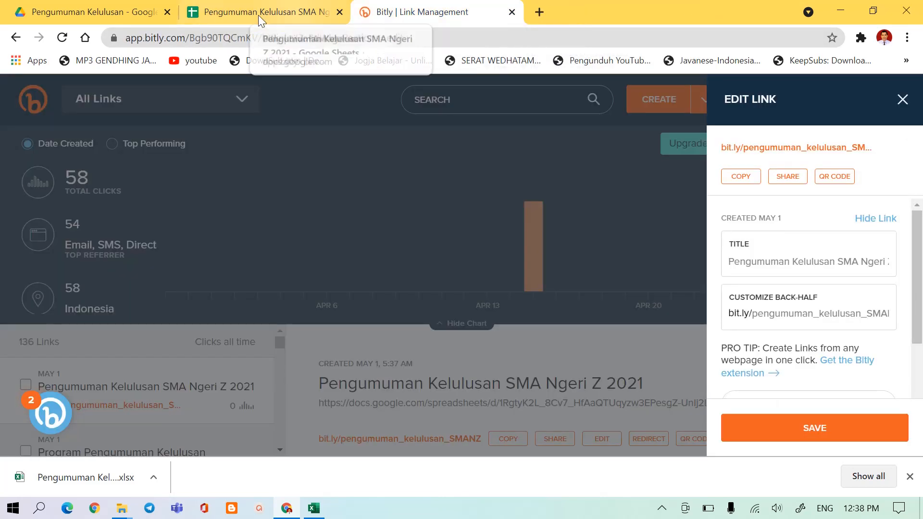
left_click(234, 10)
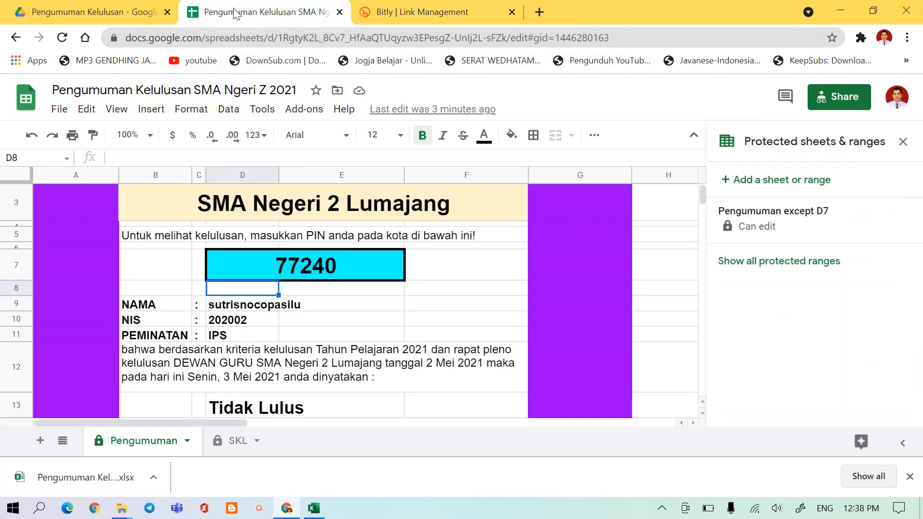
left_click(308, 267)
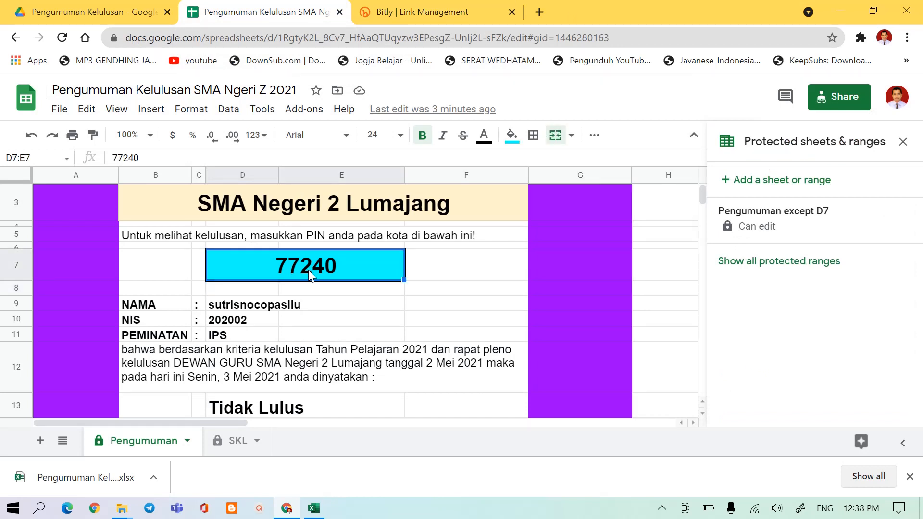
key("Delete")
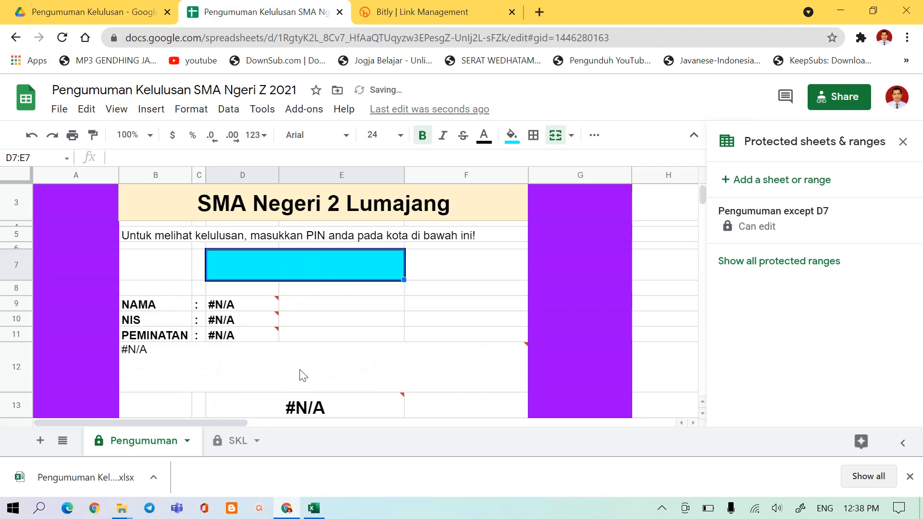
left_click(369, 363)
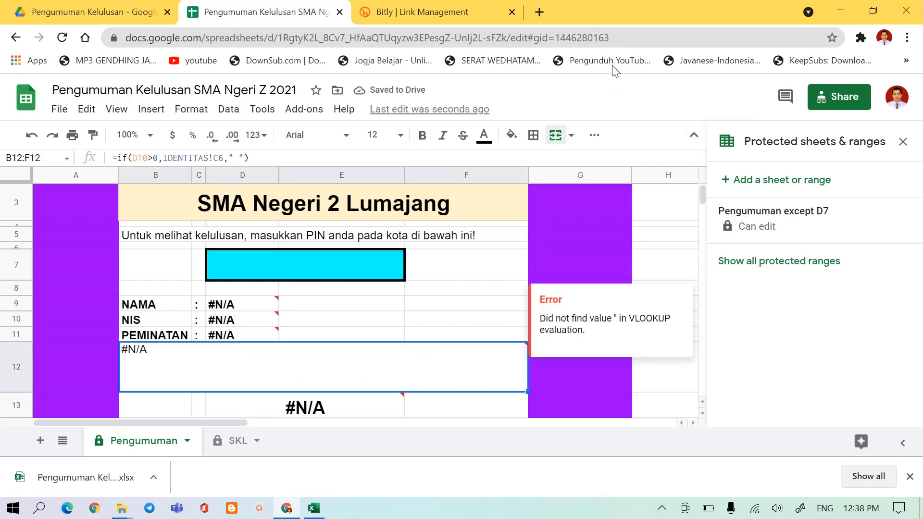
left_click(539, 14)
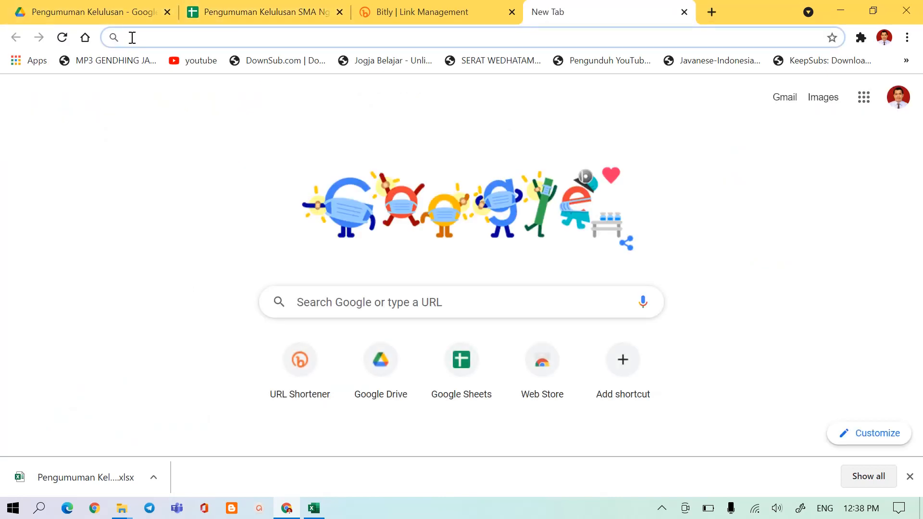
key("ctrl+v")
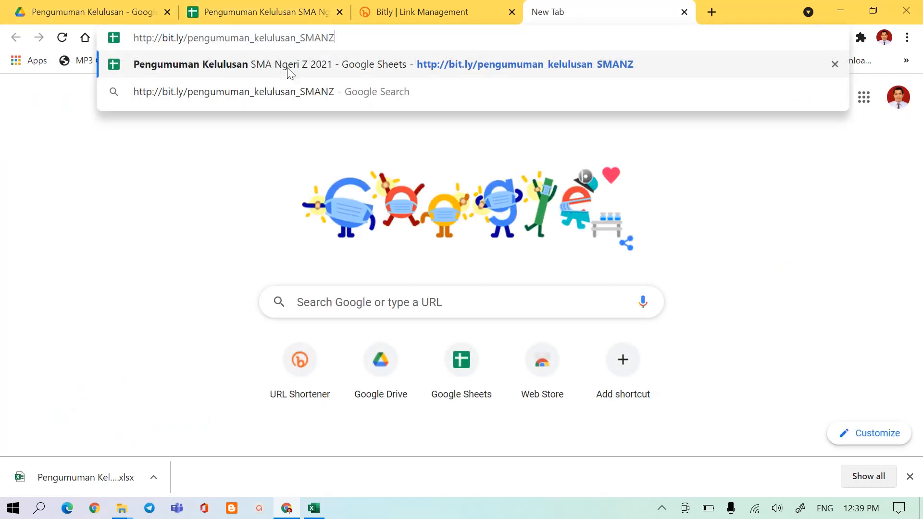
left_click(431, 64)
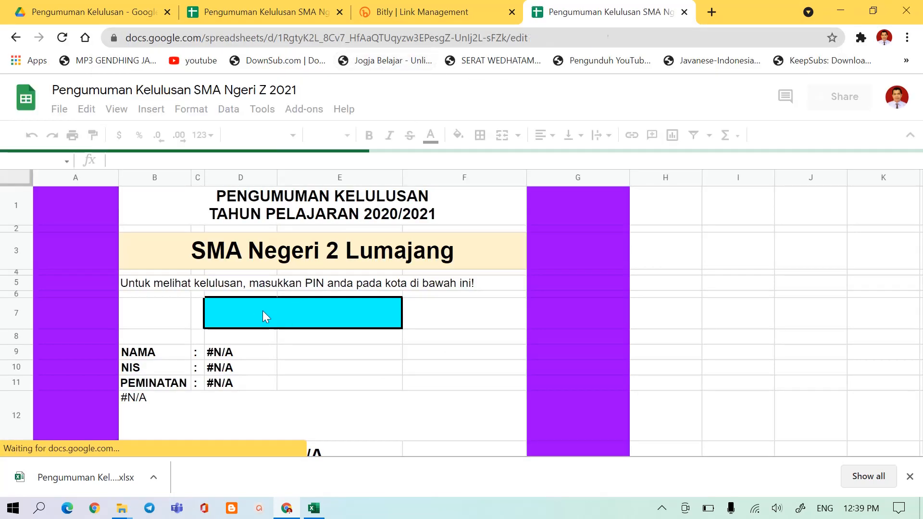
Enter the student's PIN in cell D7 of the announcement sheet opened from the short link.
left_click(245, 312)
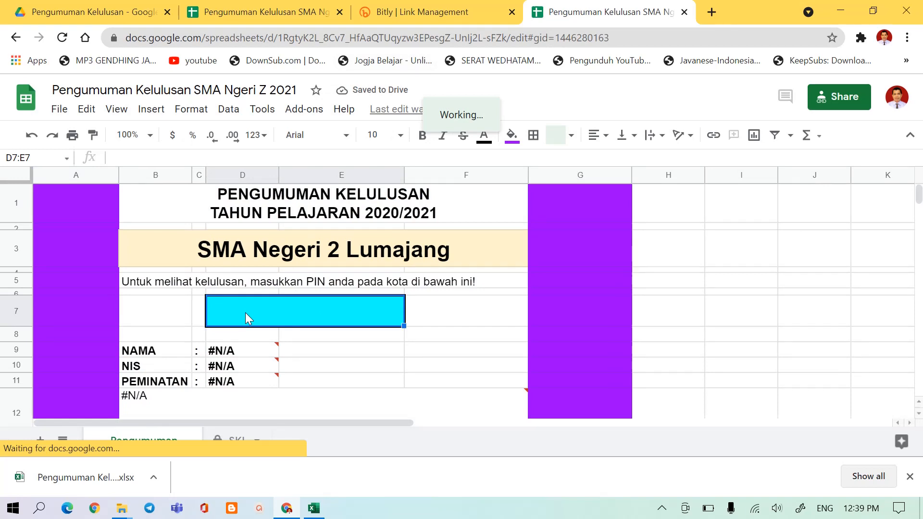
type("7724")
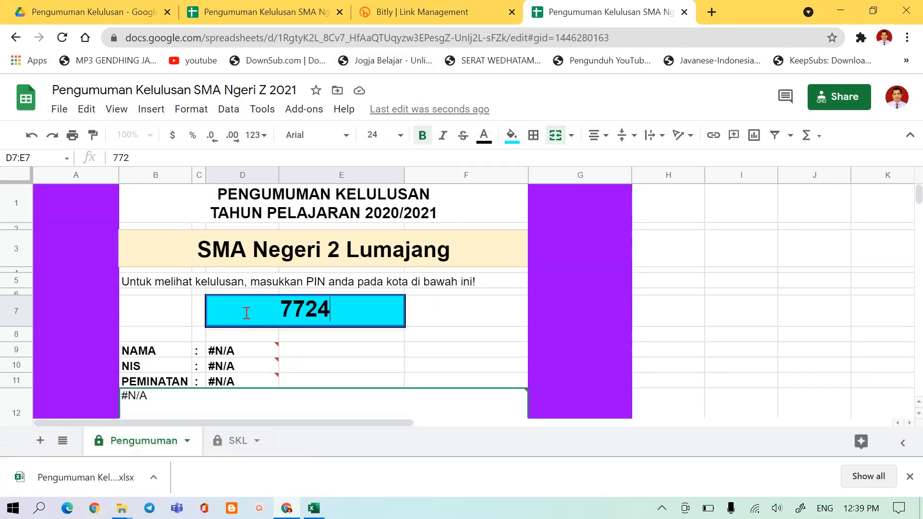
type("0")
key("Return")
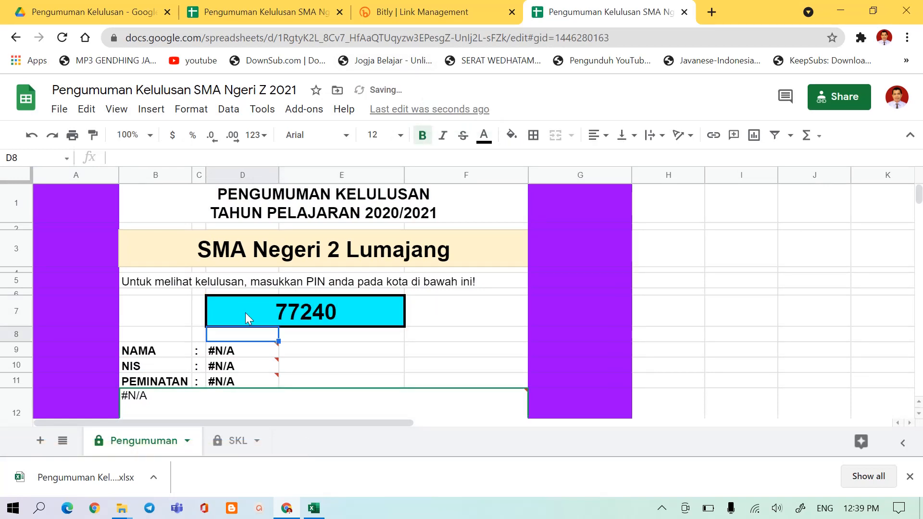
left_click(279, 314)
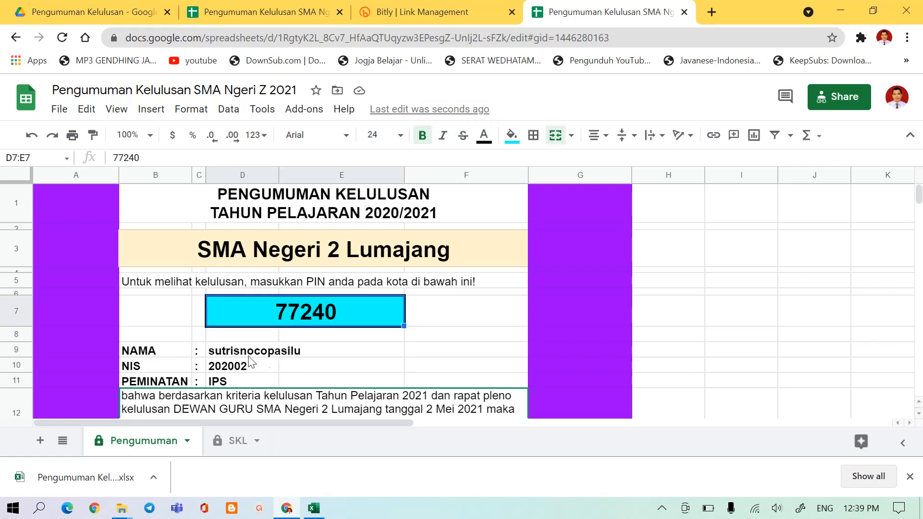
Examine the student details, graduation status and DOWNLOAD SKL link on the announcement sheet.
scroll(299, 373, "down", 3)
scroll(304, 375, "up", 3)
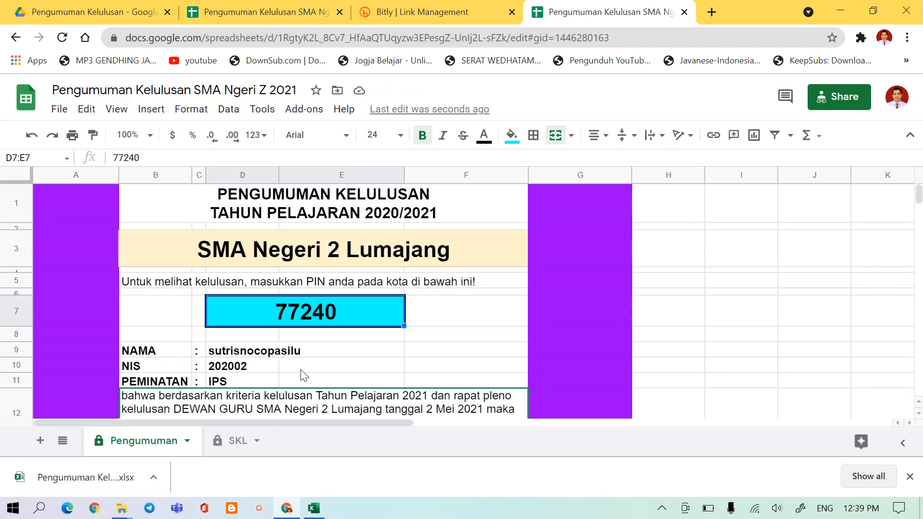
scroll(304, 338, "down", 1)
scroll(304, 338, "down", 3)
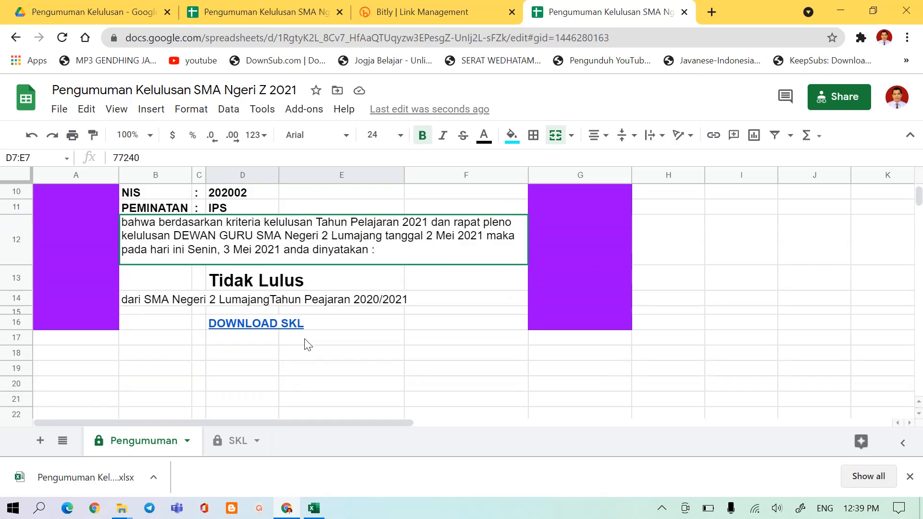
scroll(307, 344, "up", 1)
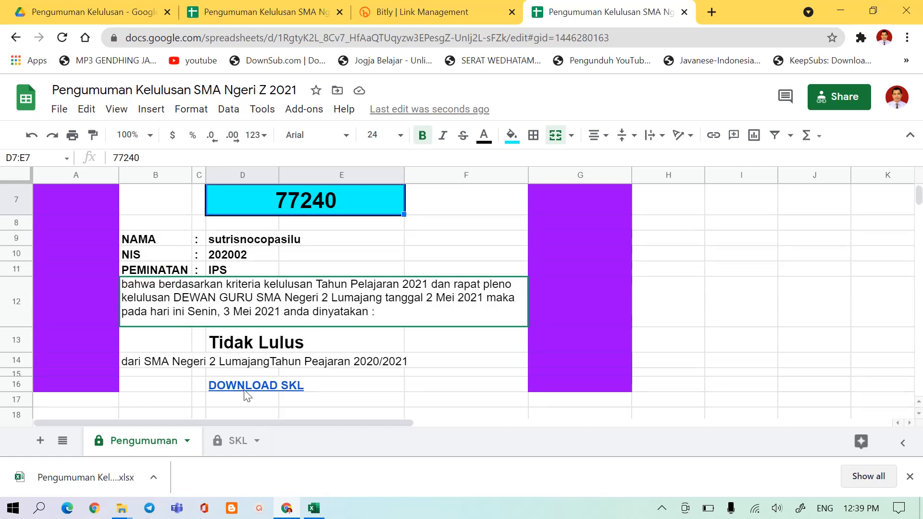
scroll(322, 299, "up", 1)
scroll(313, 307, "down", 2)
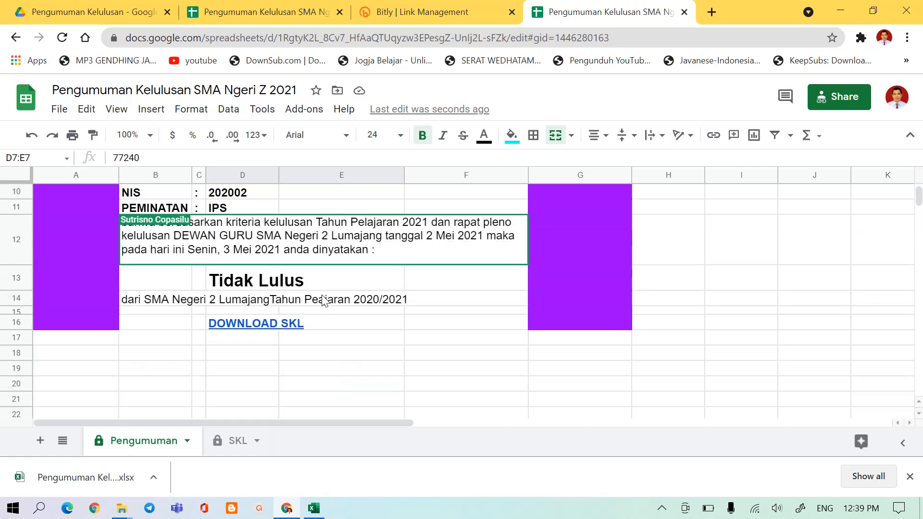
scroll(244, 278, "up", 2)
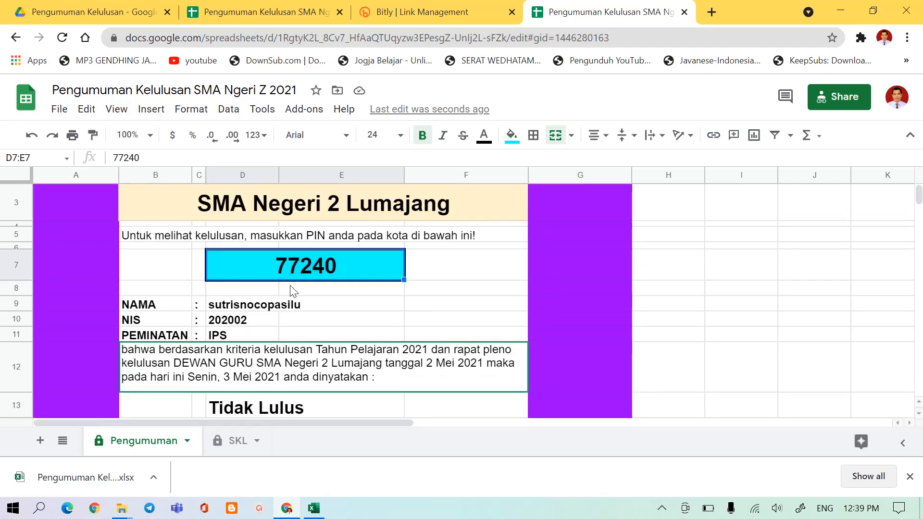
scroll(251, 377, "down", 1)
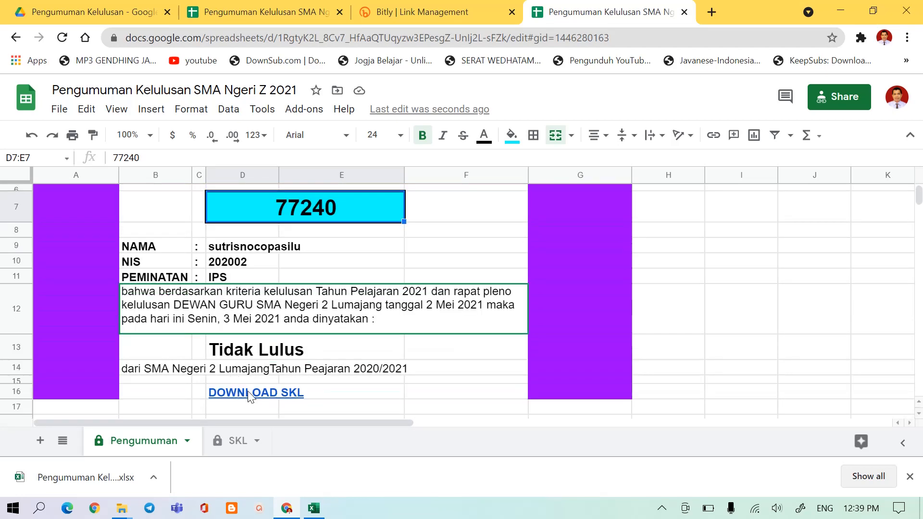
Follow the DOWNLOAD SKL link to the SKL sheet and look through the certificate and its grades.
mouse_move(250, 397)
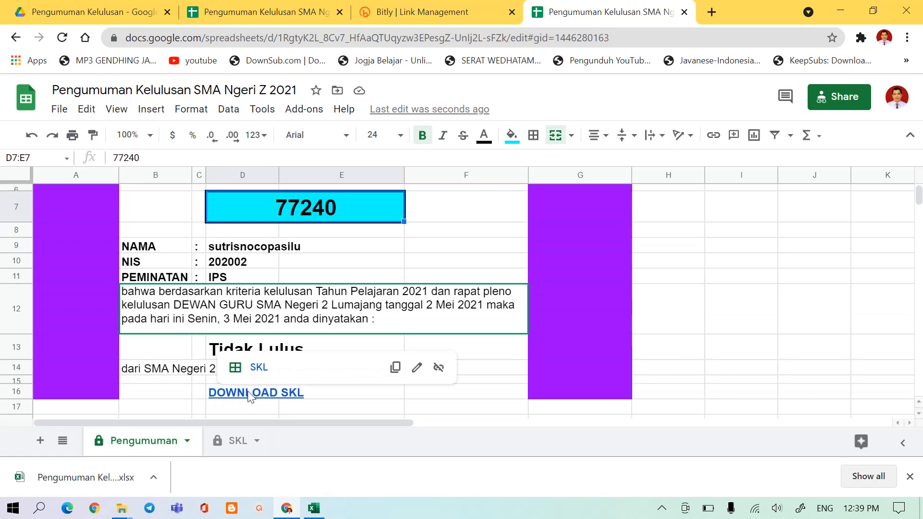
left_click(258, 368)
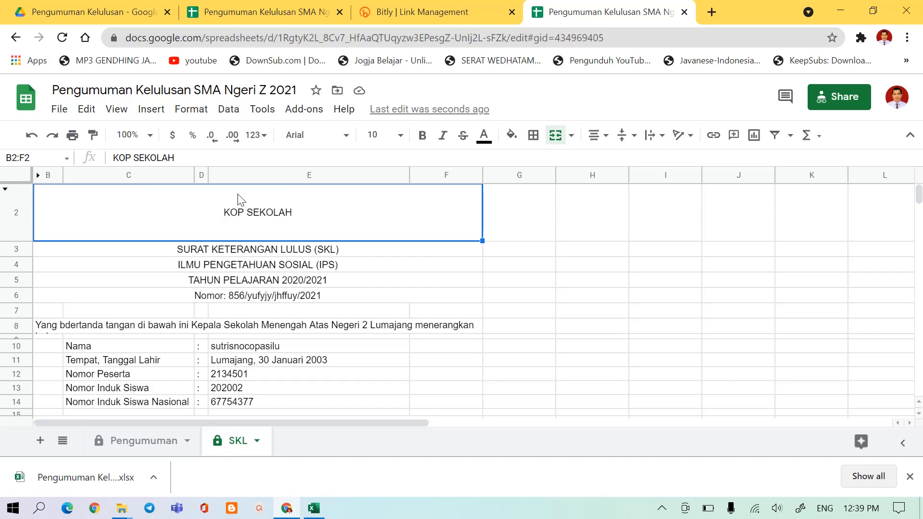
scroll(242, 214, "down", 12)
scroll(253, 249, "up", 5)
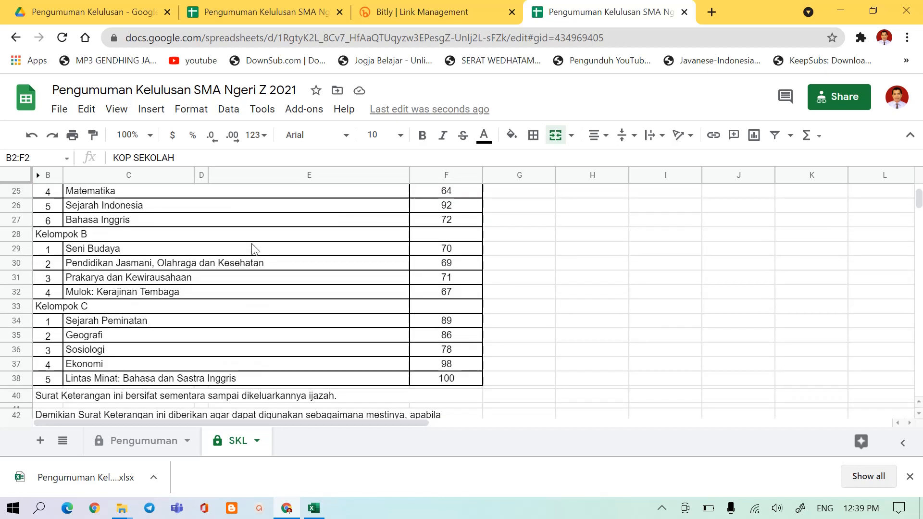
scroll(253, 249, "up", 6)
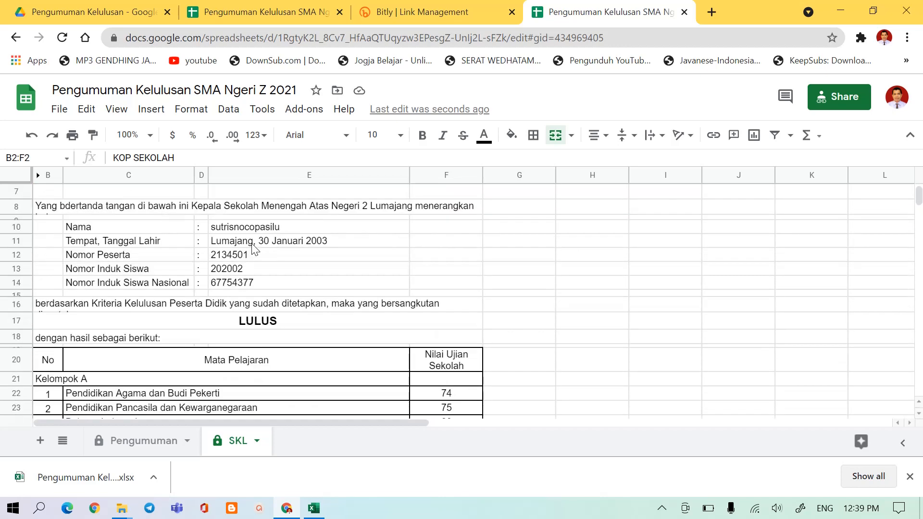
Open the print settings for the SKL sheet, check the page layout preview, and continue to the print dialog.
left_click(72, 137)
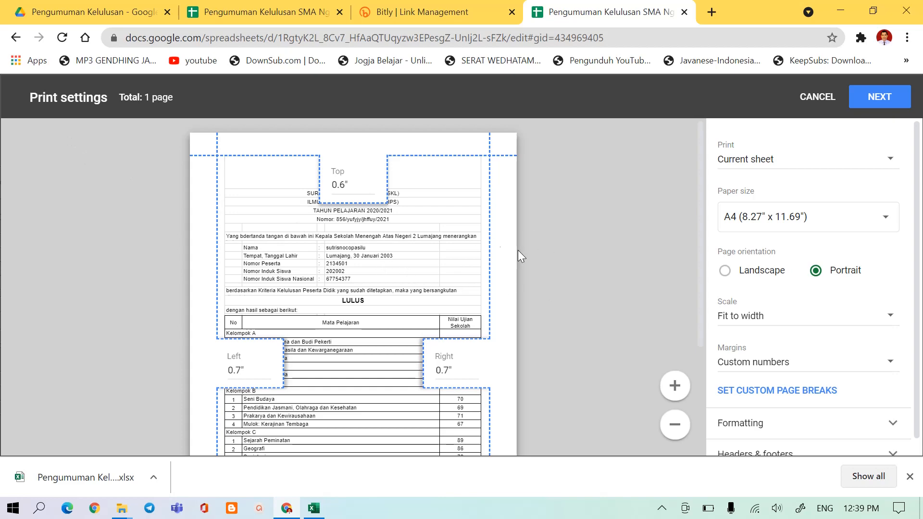
scroll(511, 350, "down", 3)
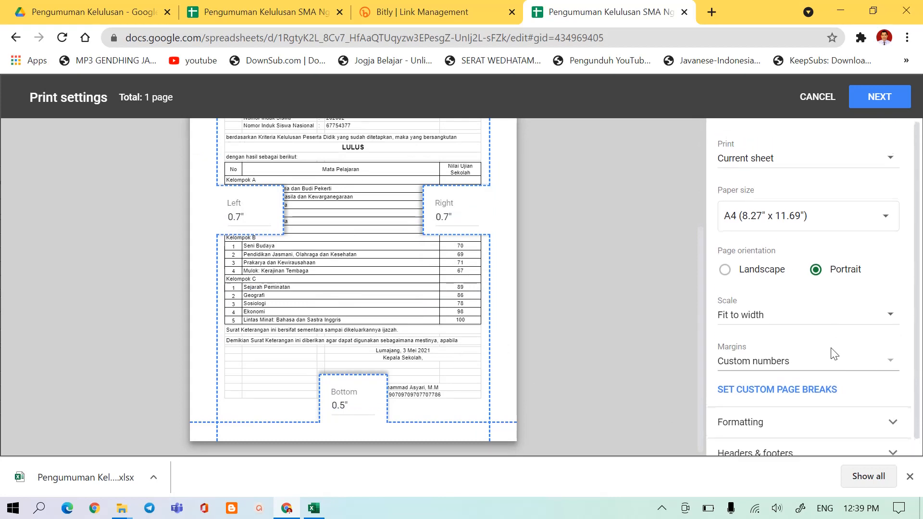
scroll(834, 355, "down", 1)
scroll(833, 354, "up", 1)
scroll(832, 355, "down", 1)
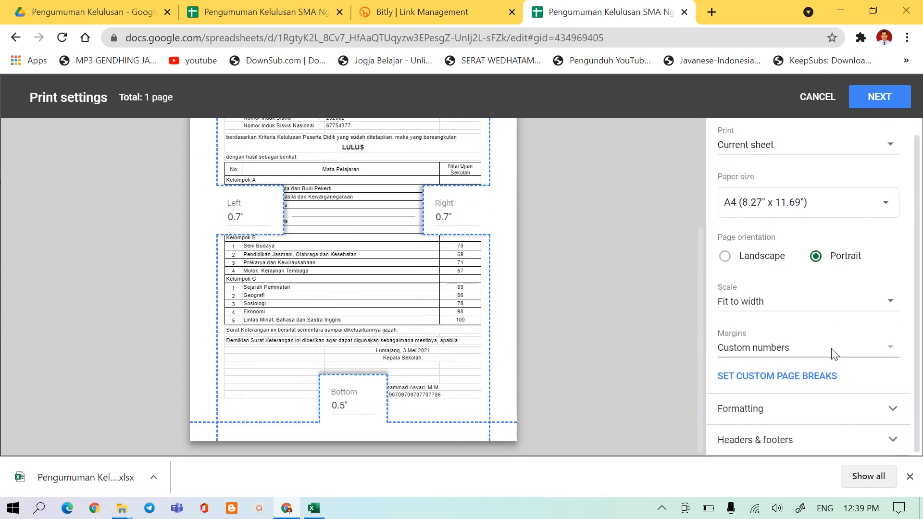
scroll(834, 353, "up", 1)
scroll(334, 307, "up", 2)
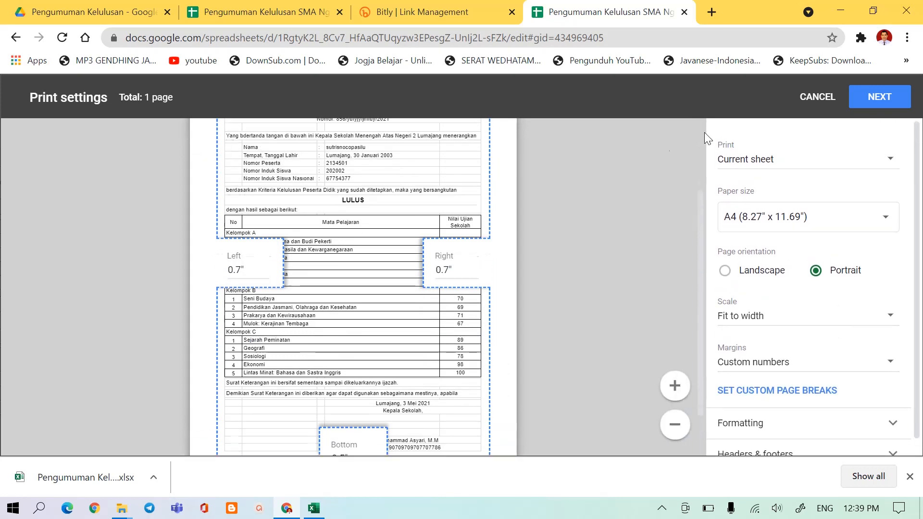
left_click(879, 99)
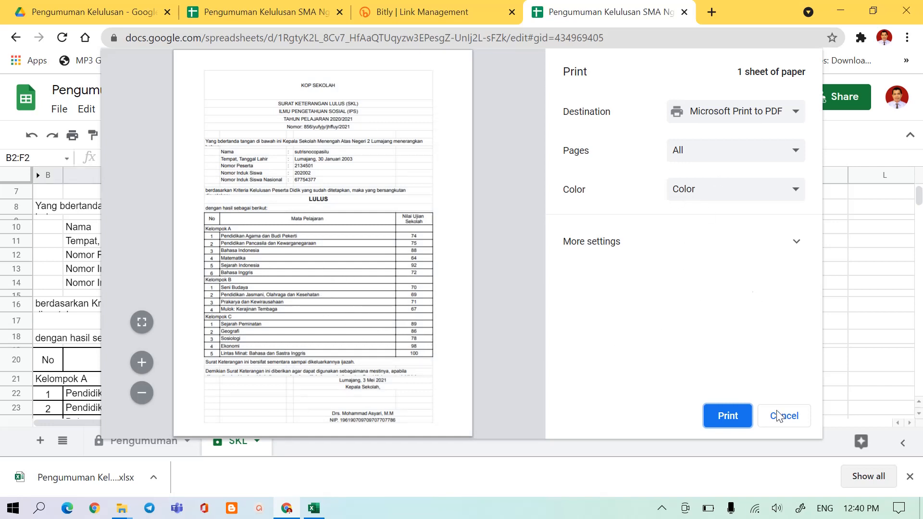
Print the SKL certificate with Microsoft Print to PDF and save it in Downloads as skl si A.
left_click(728, 416)
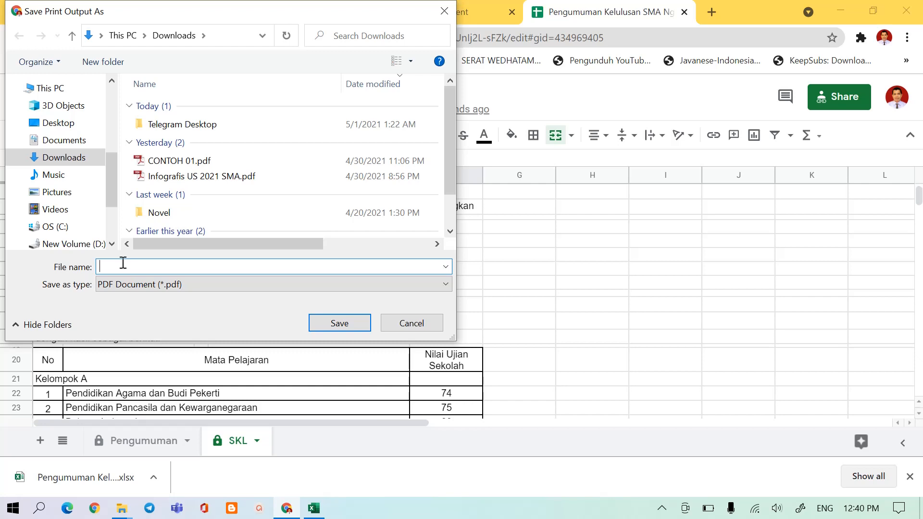
type("skl si A")
left_click(332, 323)
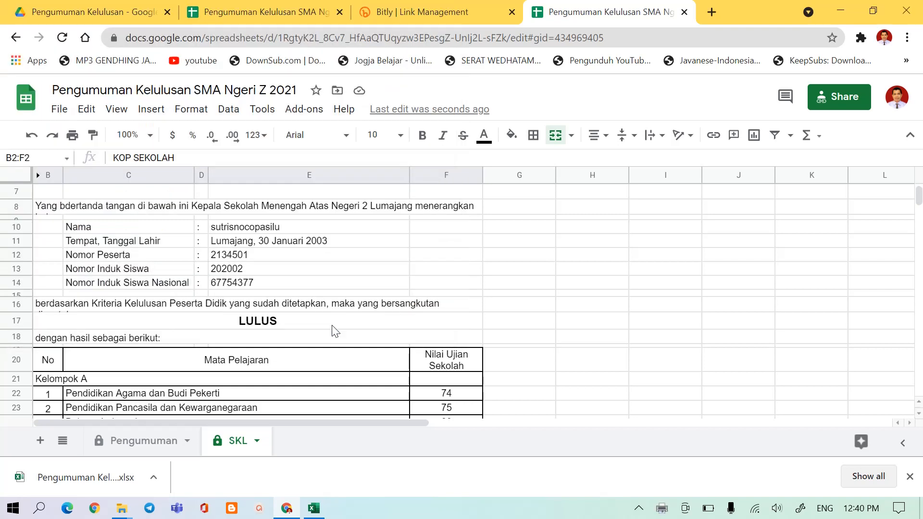
Open skl si A.pdf from the Downloads folder, look through the certificate for gridlines and grades, and close it.
left_click(121, 512)
left_click(93, 457)
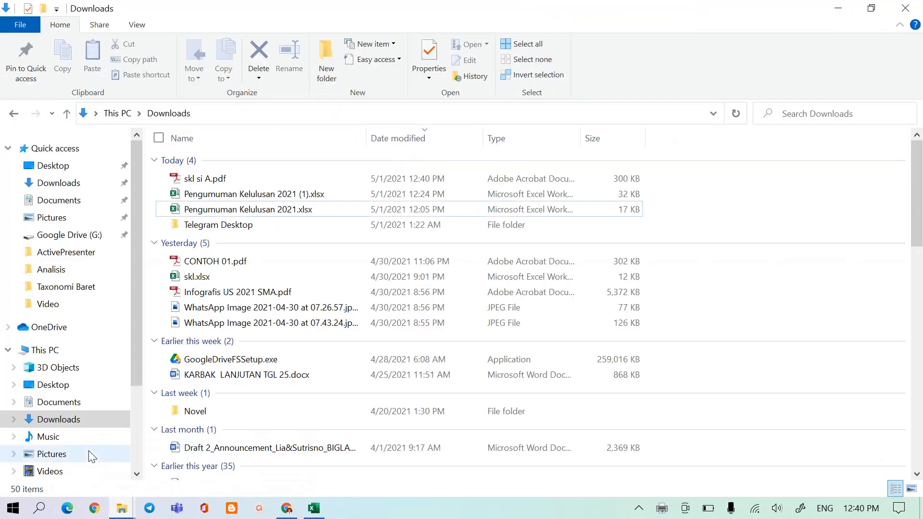
double_click(217, 181)
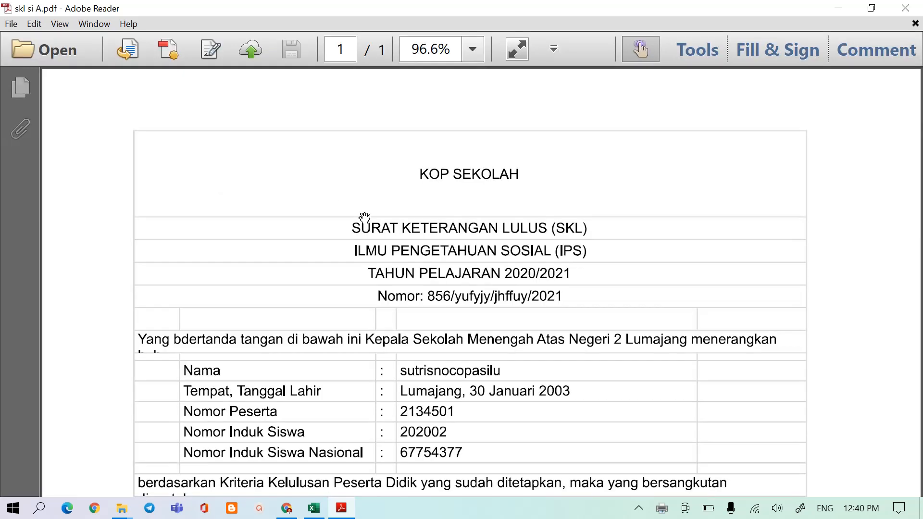
scroll(442, 341, "down", 5)
scroll(430, 384, "down", 7)
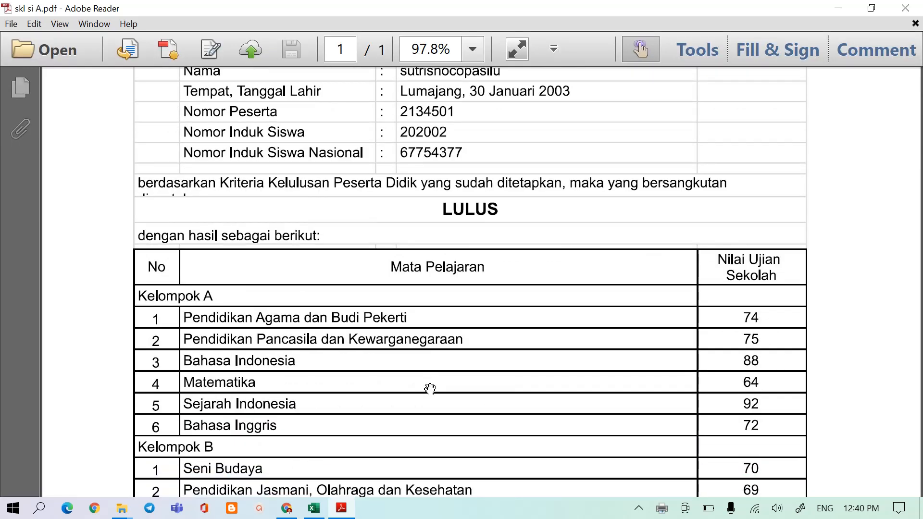
scroll(443, 388, "up", 4)
scroll(443, 375, "up", 4)
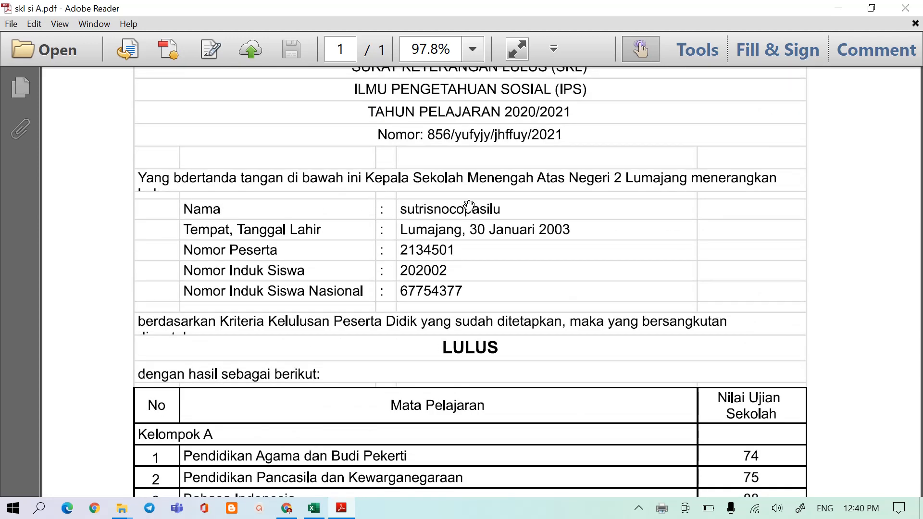
left_click(912, 19)
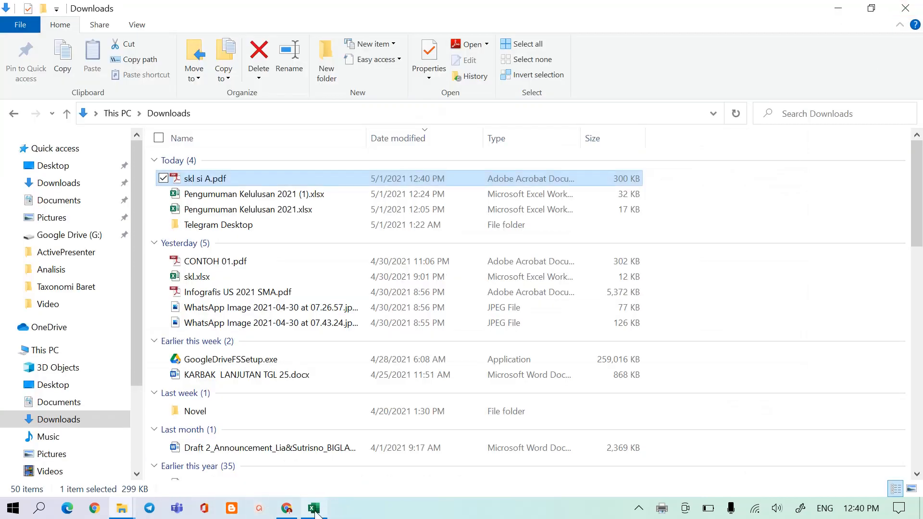
Switch back to Chrome and hide the gridlines on the SKL sheet of the originally opened announcement workbook.
left_click(289, 508)
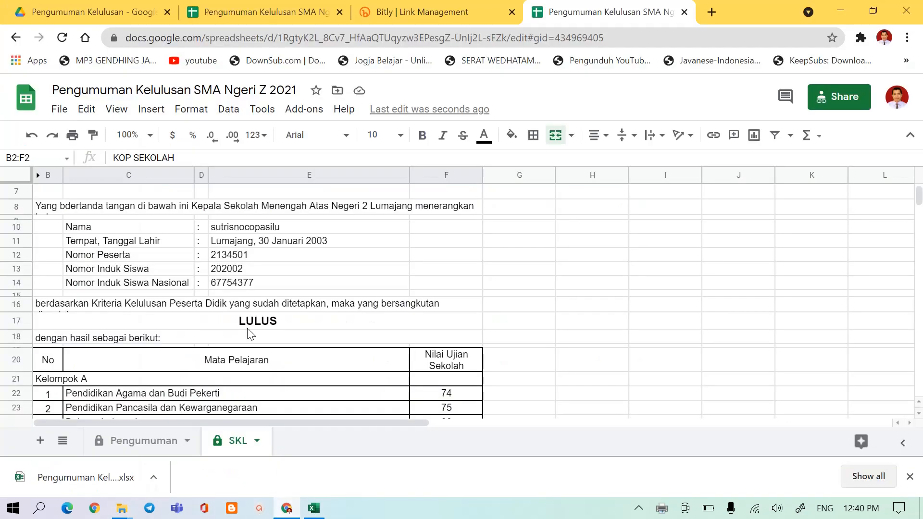
left_click(232, 9)
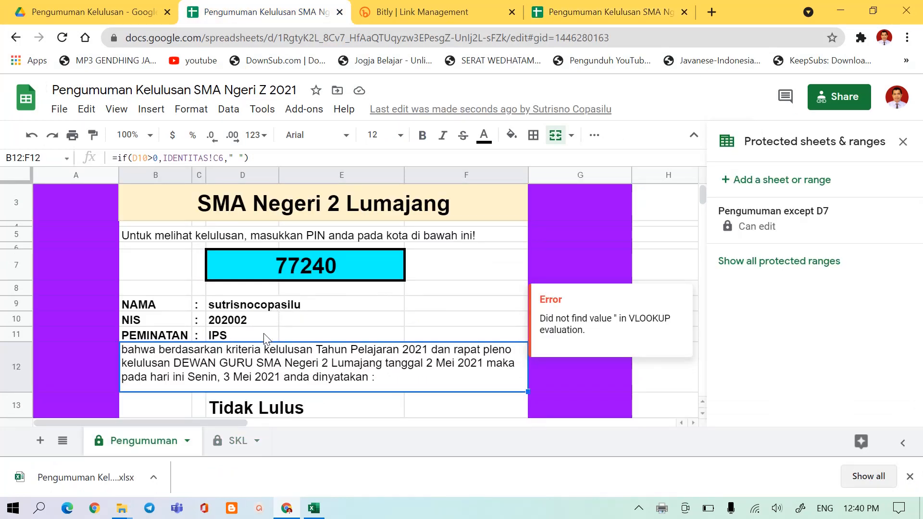
left_click(236, 442)
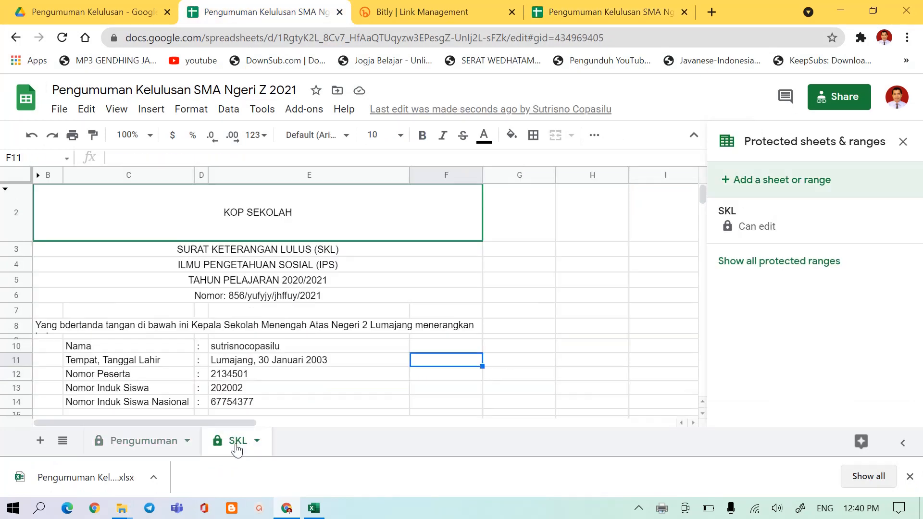
left_click(116, 111)
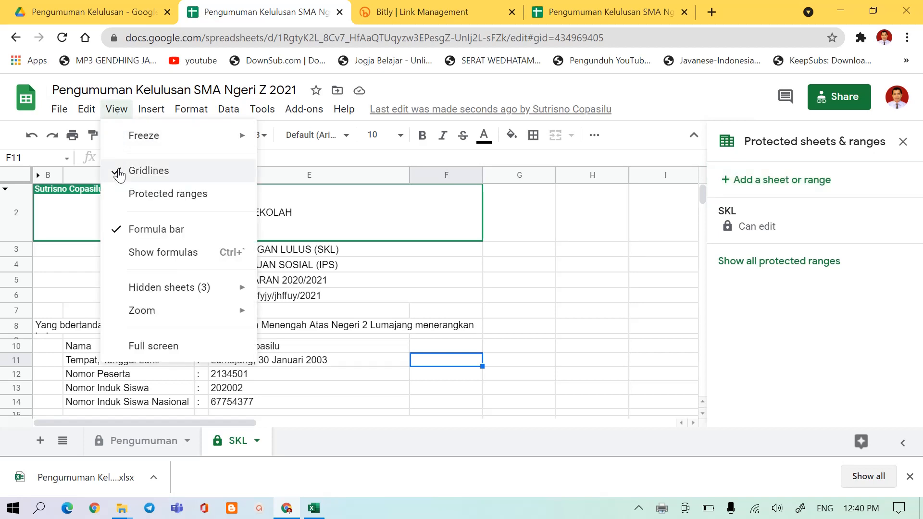
left_click(120, 172)
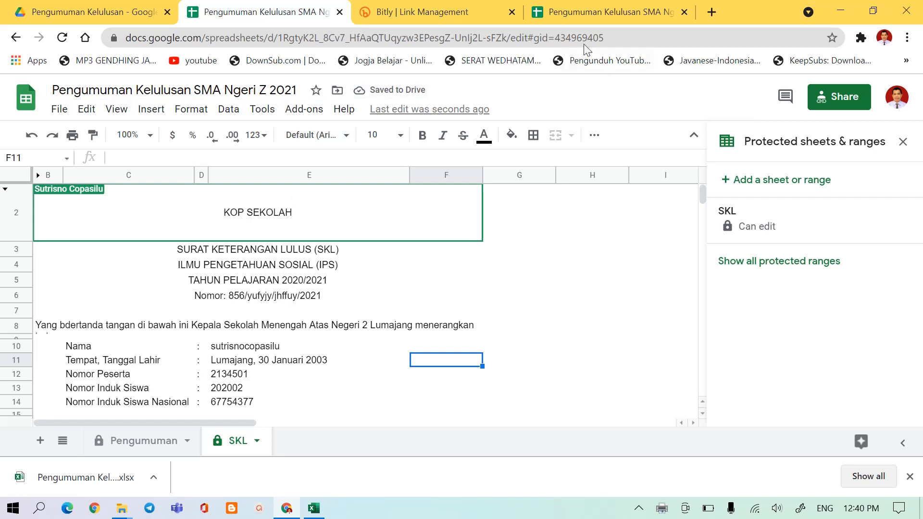
Close the workbook copy opened from the short link and hide the gridlines on the Pengumuman sheet.
left_click(685, 12)
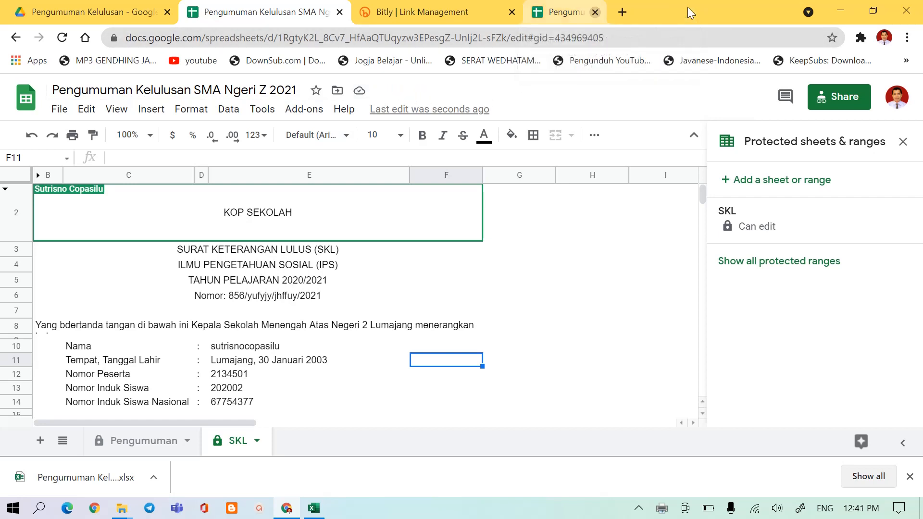
left_click(147, 440)
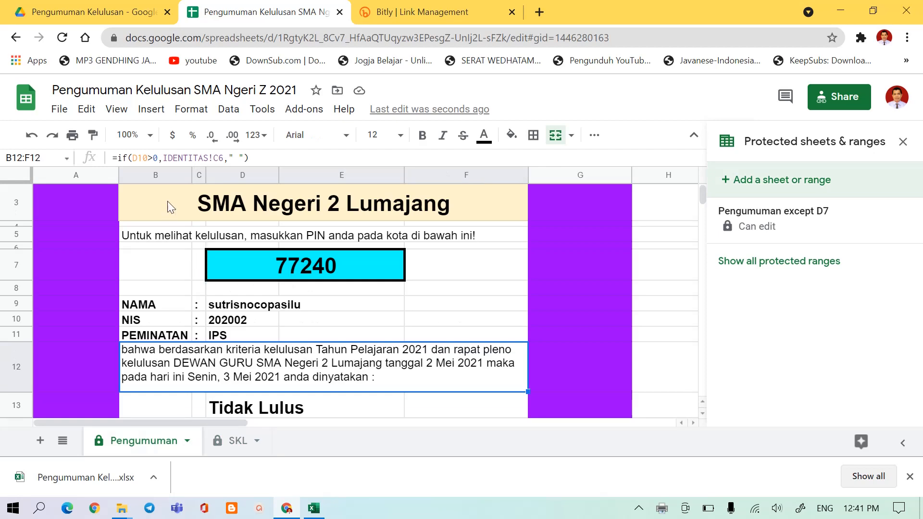
left_click(121, 115)
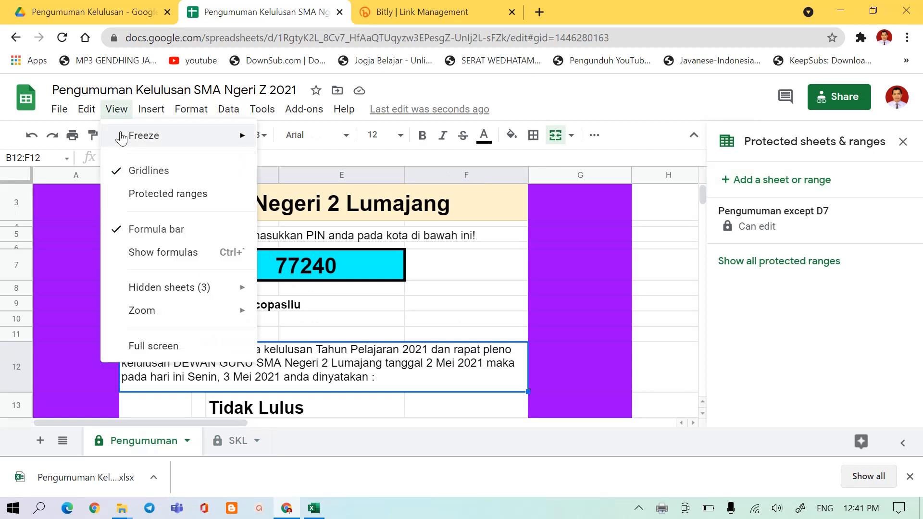
left_click(119, 173)
left_click(403, 308)
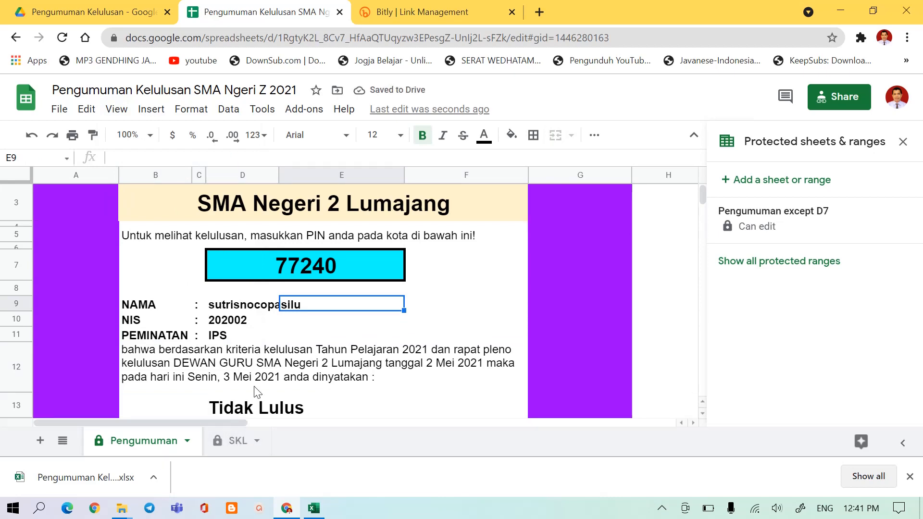
Follow the DOWNLOAD SKL link below the graduation status and look over the SKL sheet without gridlines.
scroll(258, 369, "down", 3)
left_click(259, 331)
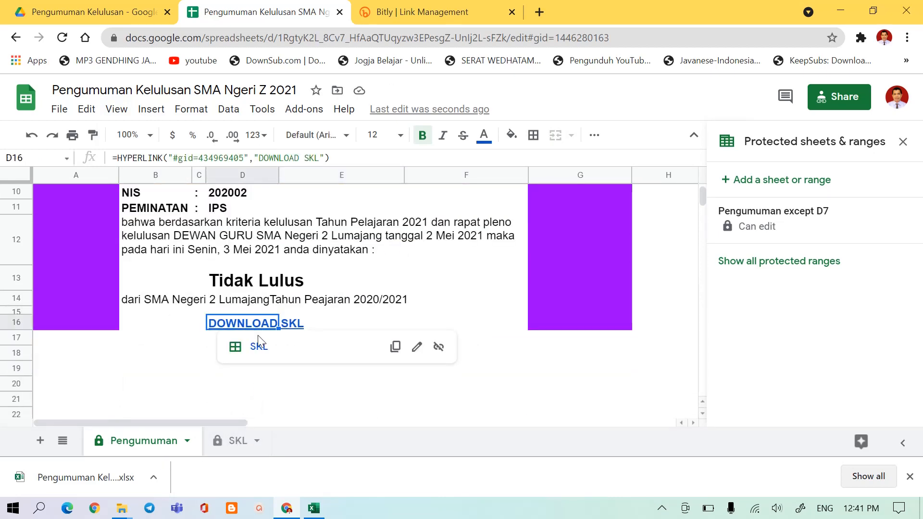
left_click(258, 347)
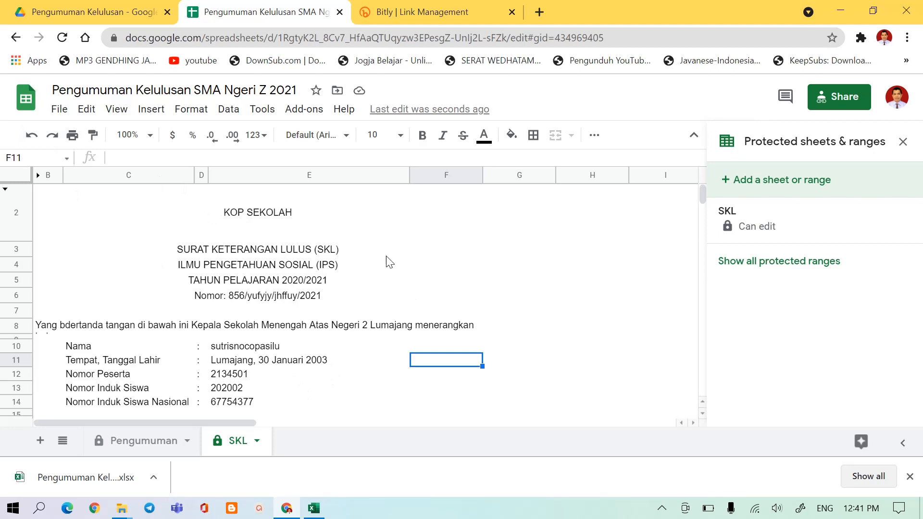
scroll(250, 239, "down", 4)
scroll(249, 235, "up", 4)
Print the SKL sheet with Microsoft Print to PDF and save it in Downloads as skl si b.pdf.
left_click(72, 136)
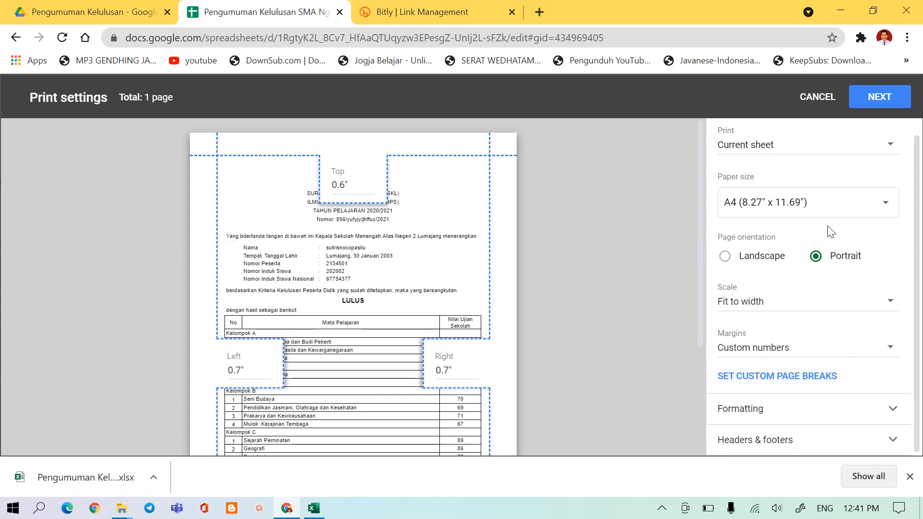
left_click(885, 97)
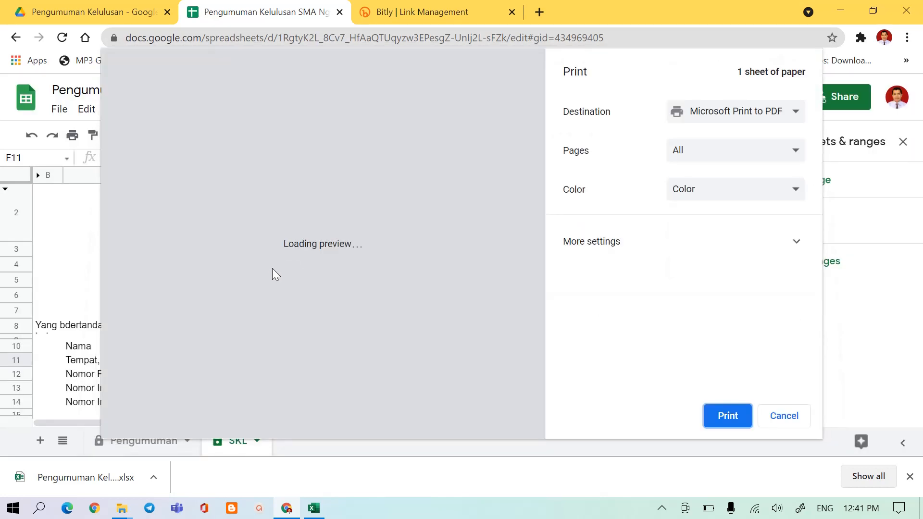
left_click(734, 417)
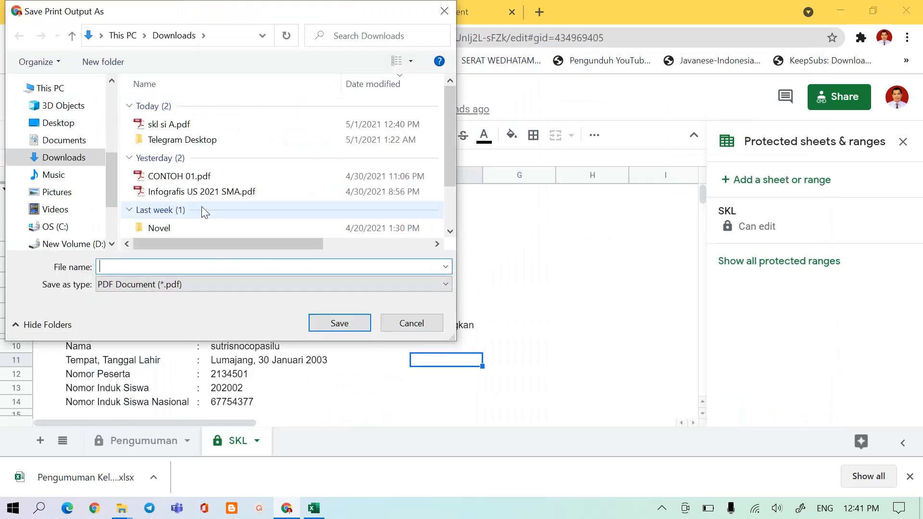
left_click(166, 126)
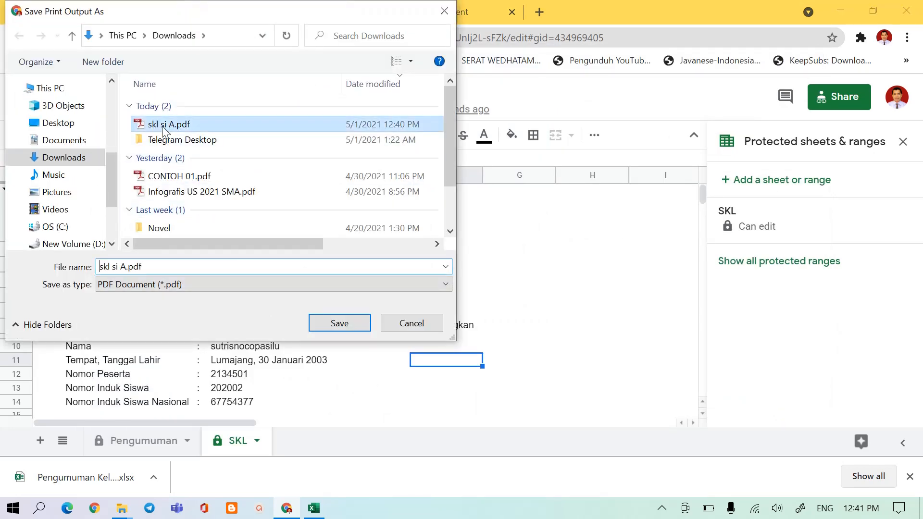
double_click(126, 266)
left_click(127, 267)
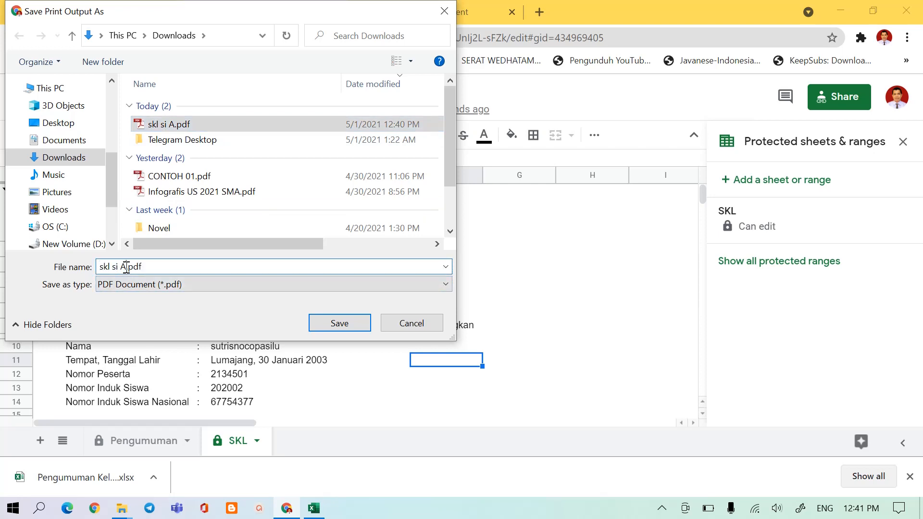
key("BackSpace")
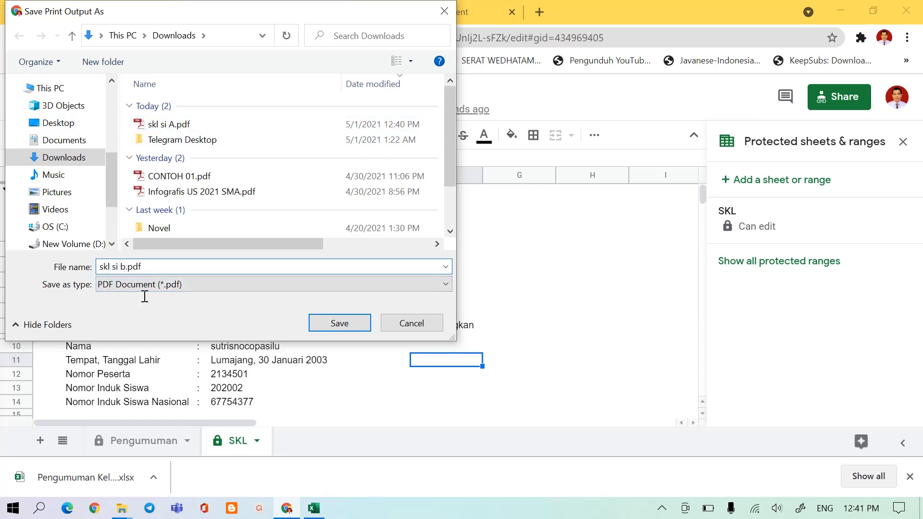
left_click(331, 323)
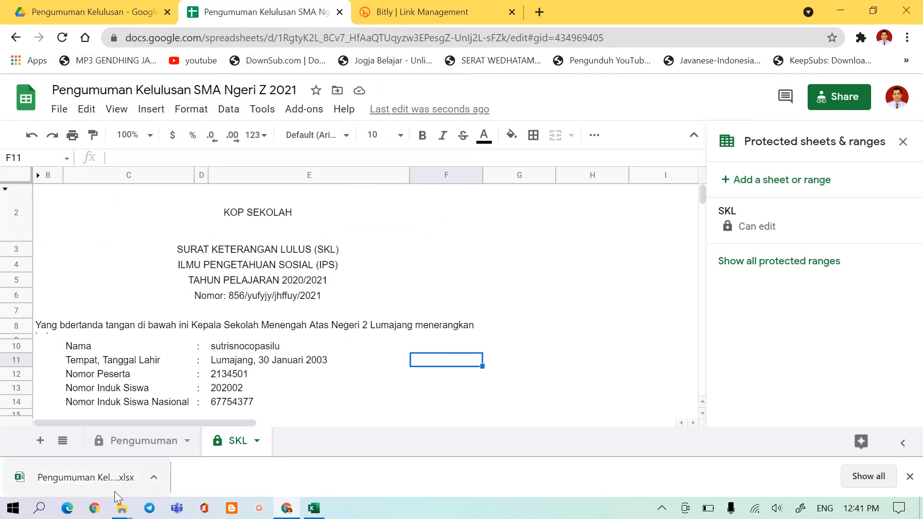
Open skl si b.pdf from the Downloads folder and look through the certificate down to the signature block.
mouse_move(121, 512)
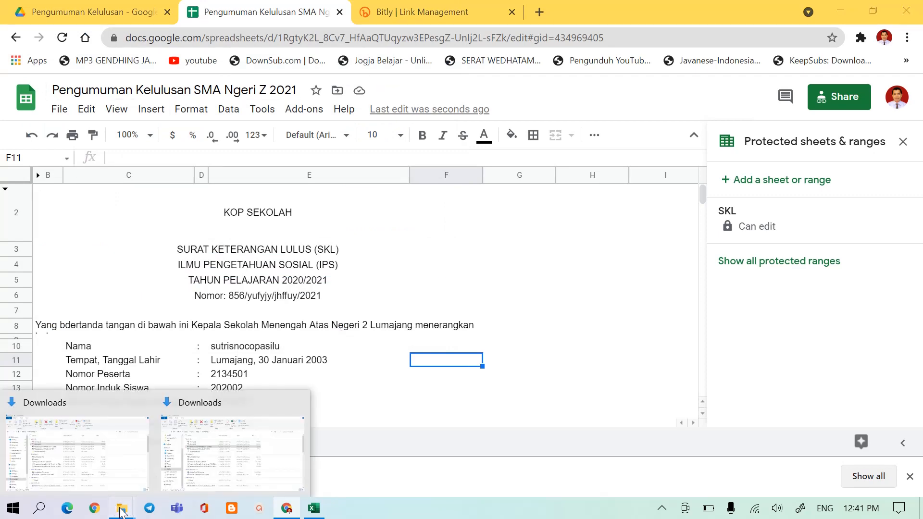
left_click(113, 464)
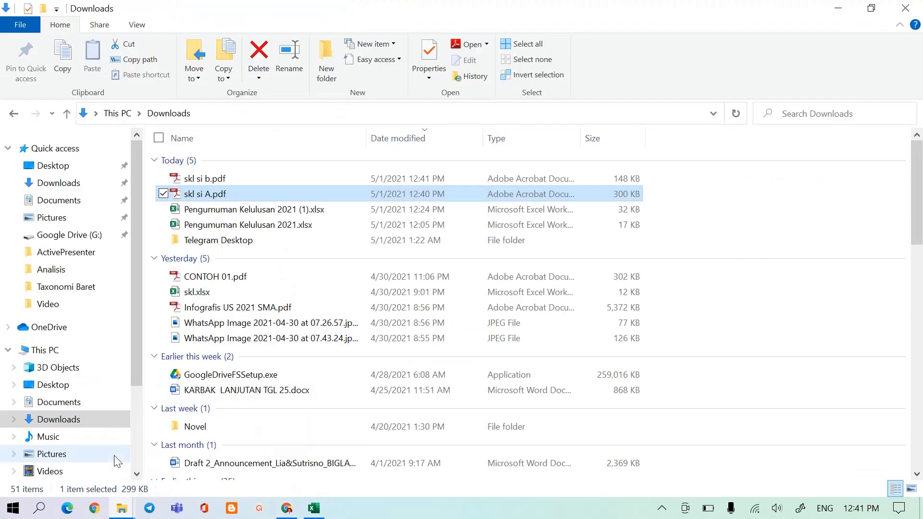
left_click(210, 181)
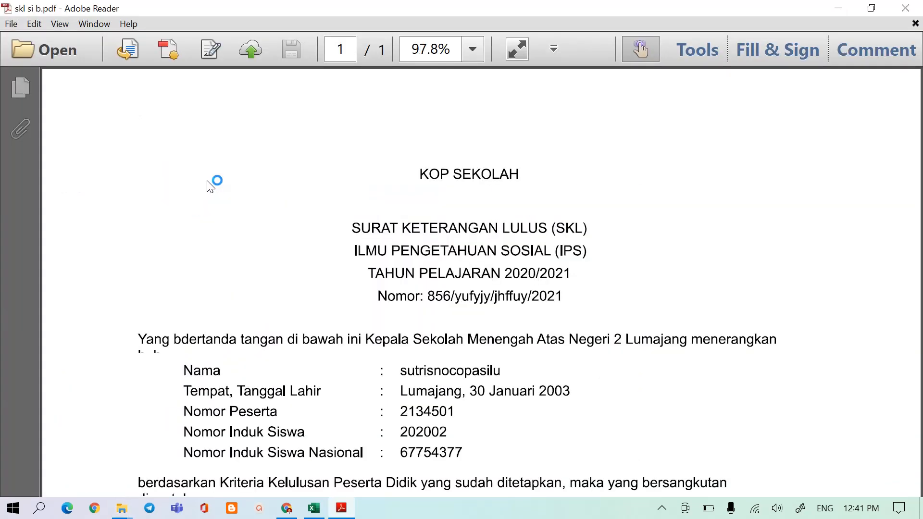
scroll(444, 298, "down", 1)
scroll(445, 298, "down", 10)
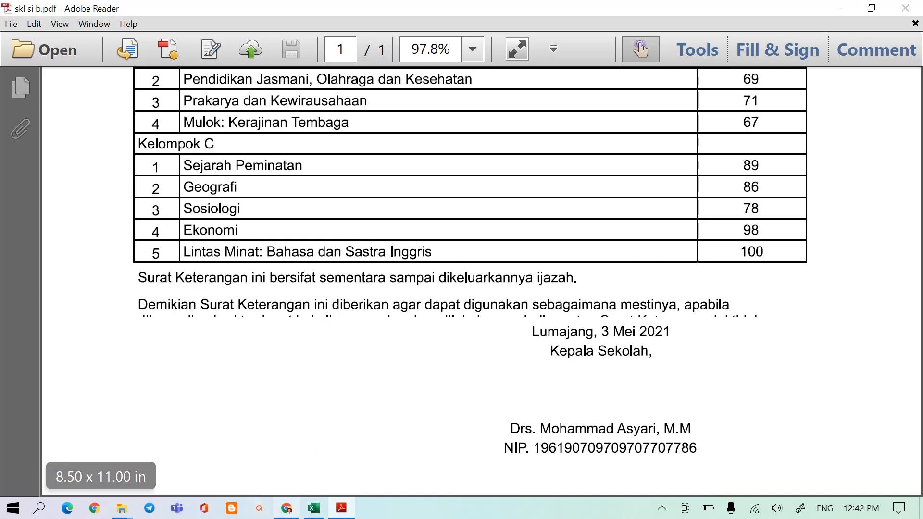
Return to the Google Sheets workbook and make row 42 of the SKL sheet taller to fit the whole closing paragraph.
left_click(294, 513)
scroll(239, 382, "down", 10)
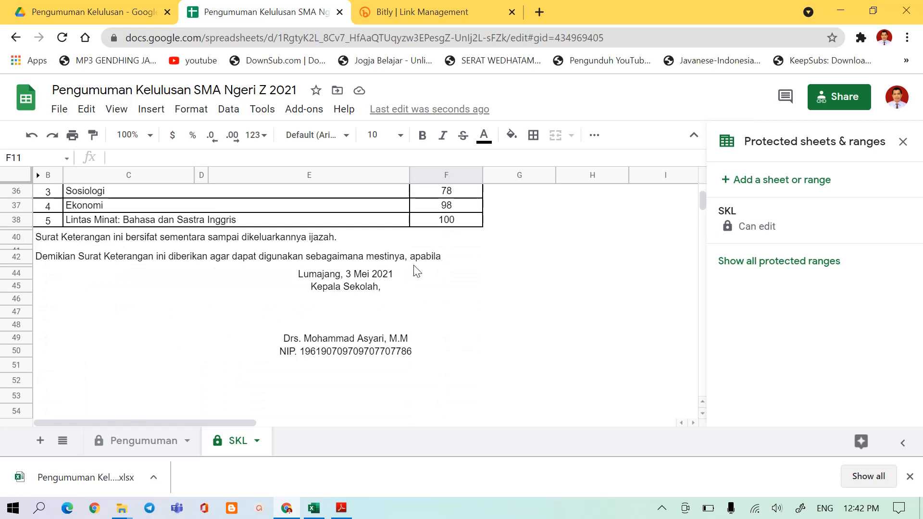
left_click_drag(16, 262, 16, 286)
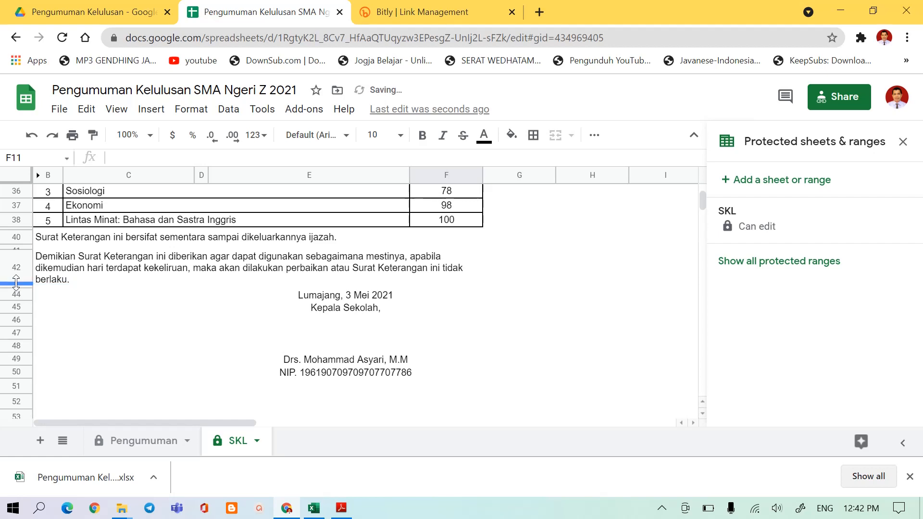
left_click(101, 257)
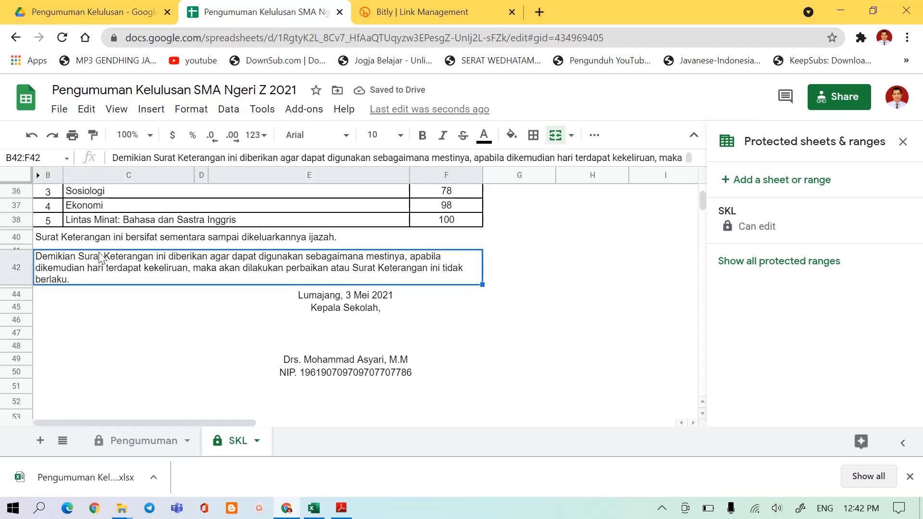
Print the current SKL sheet with Microsoft Print to PDF and save it in Downloads as skl si c.pdf.
key("ctrl+p")
scroll(134, 292, "down", 3)
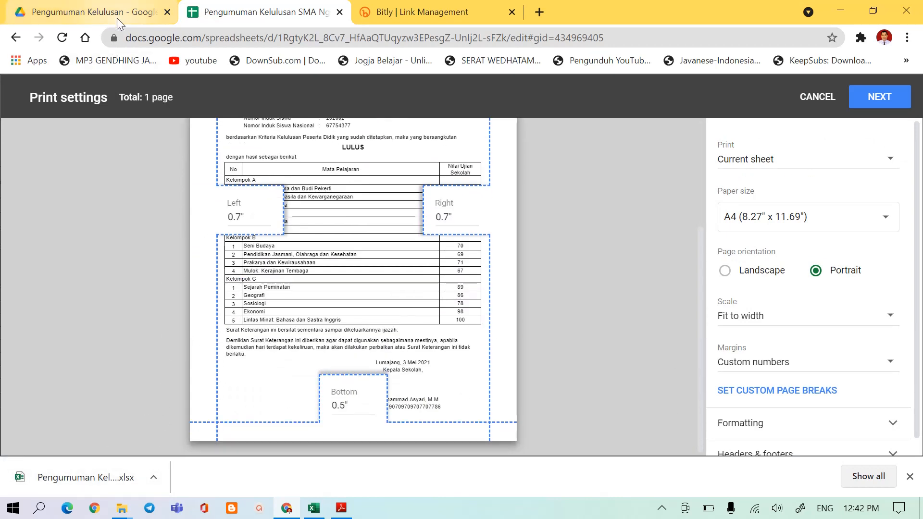
left_click(880, 98)
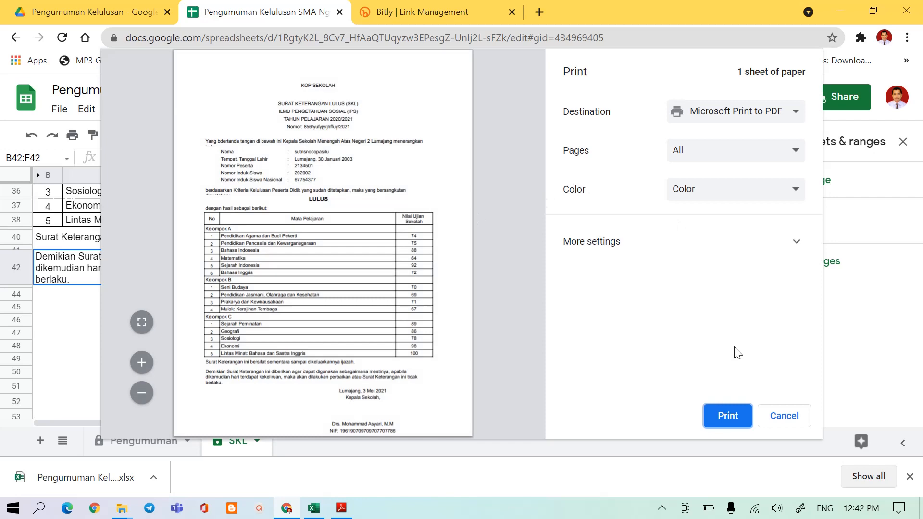
left_click(727, 416)
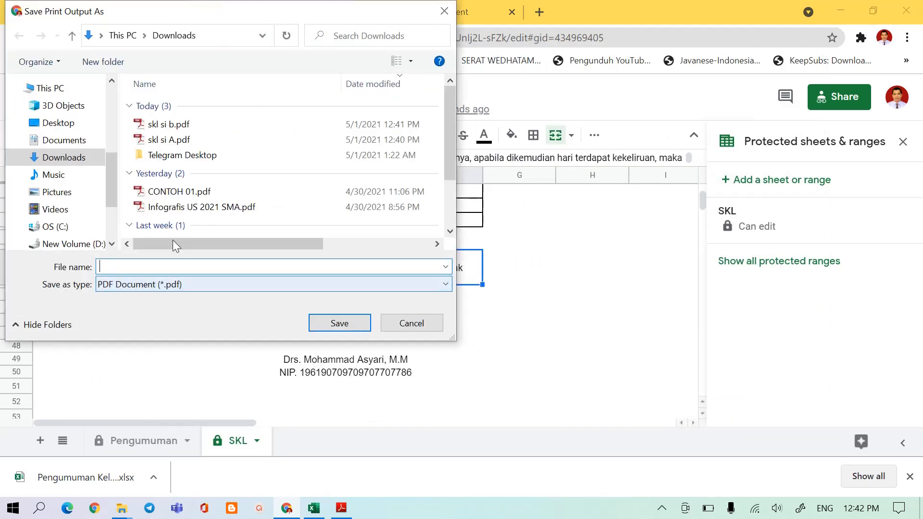
left_click(166, 124)
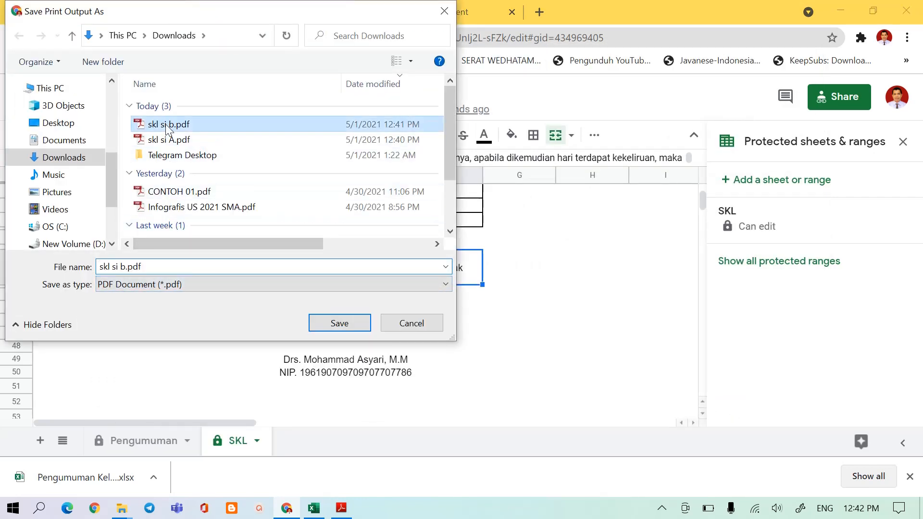
left_click(124, 270)
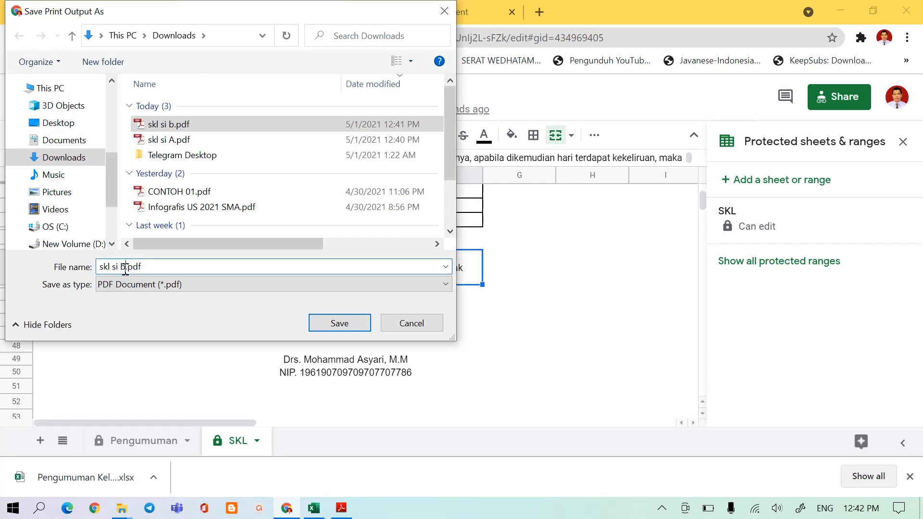
key("BackSpace")
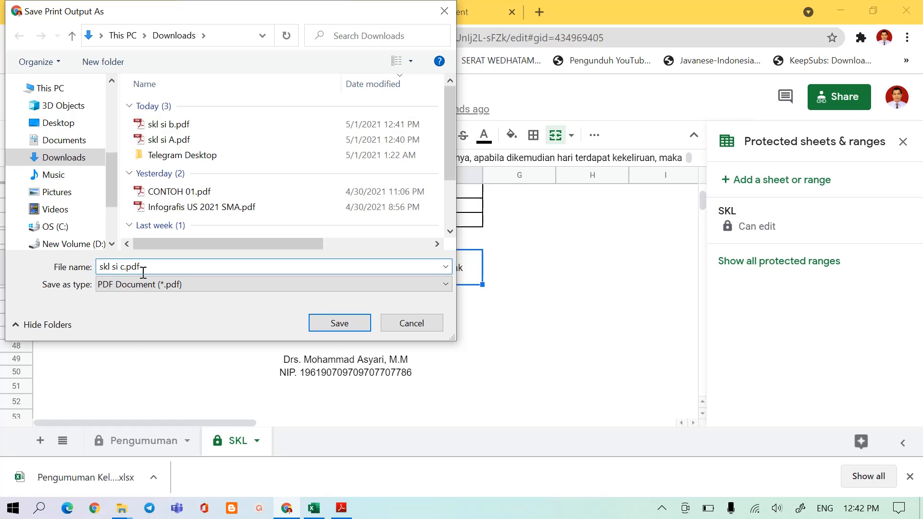
type("c")
left_click(336, 324)
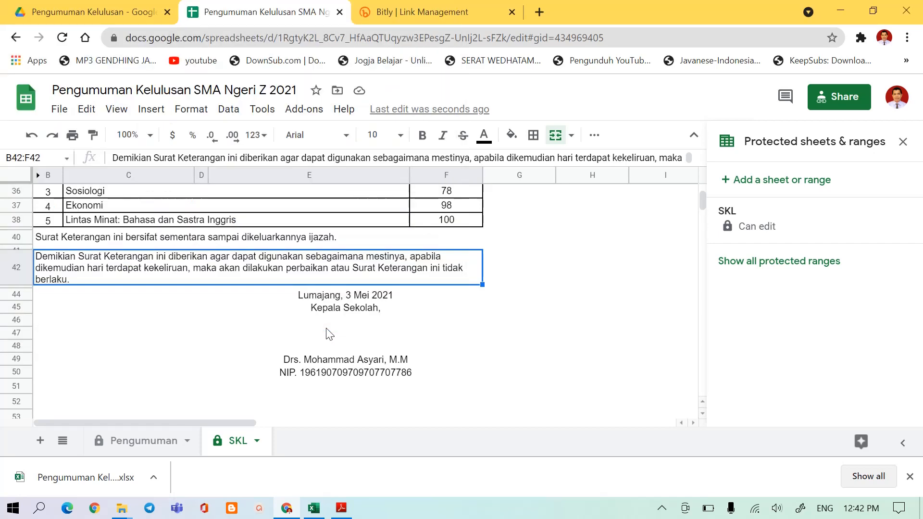
Open skl si c.pdf from the Downloads folder and look through the certificate down to the subject score table.
mouse_move(122, 512)
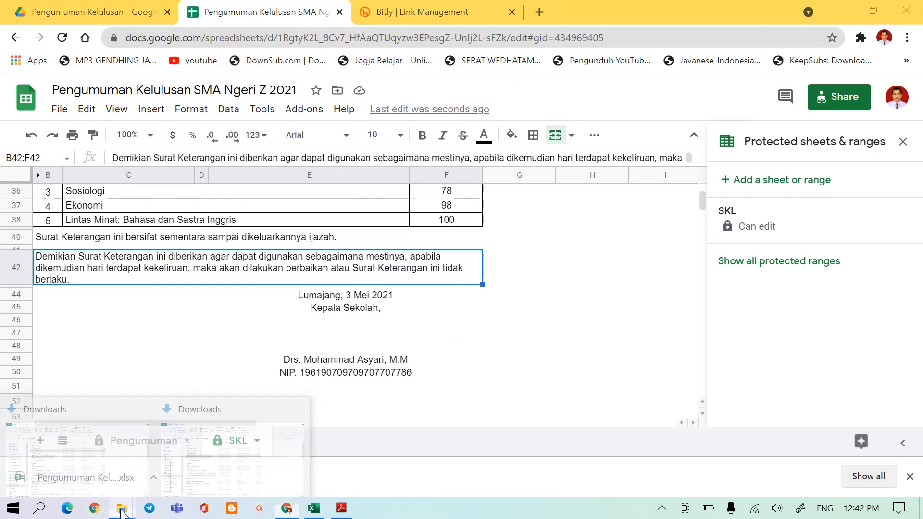
left_click(189, 477)
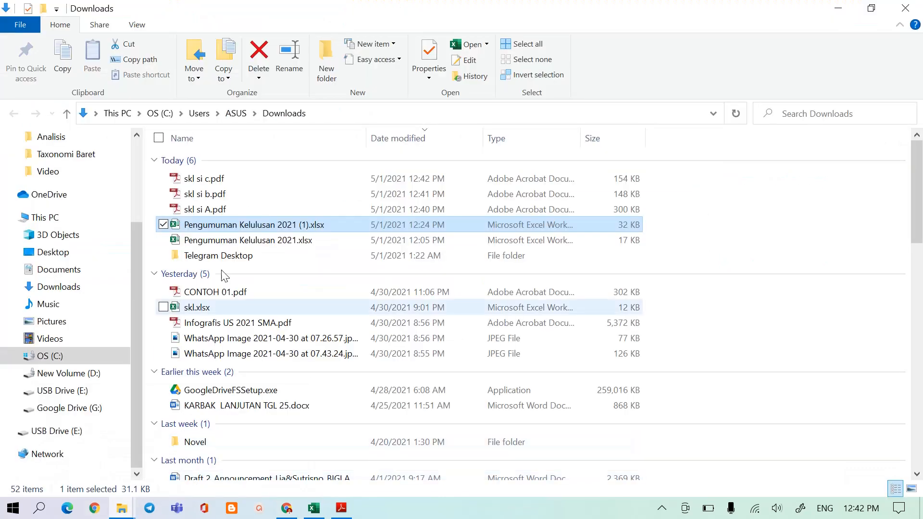
double_click(210, 180)
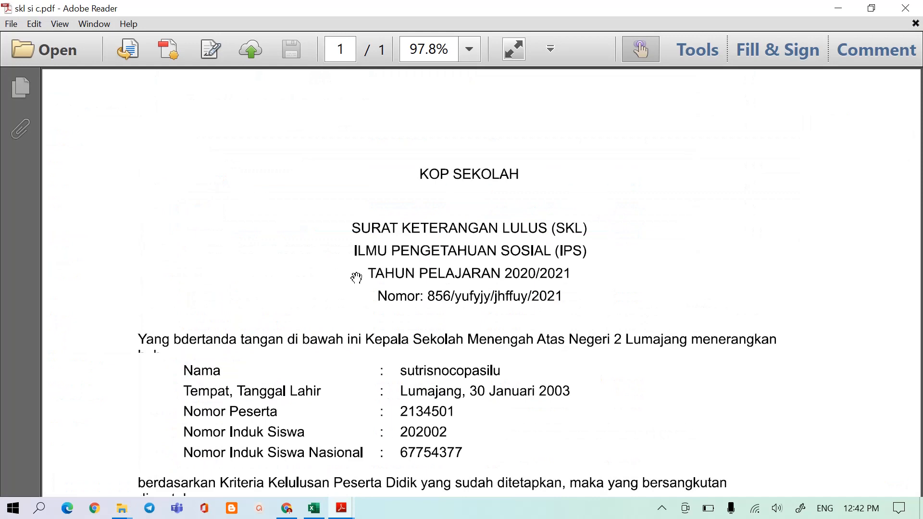
scroll(389, 269, "down", 5)
scroll(382, 327, "down", 8)
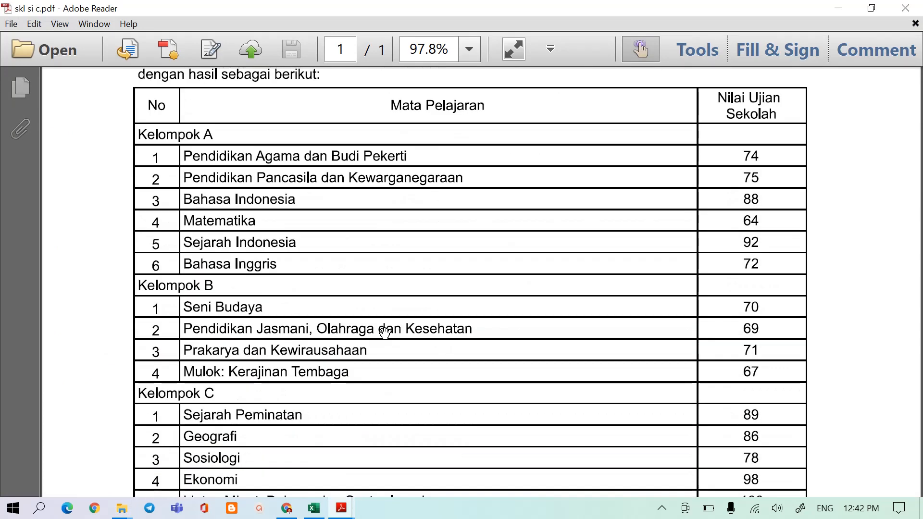